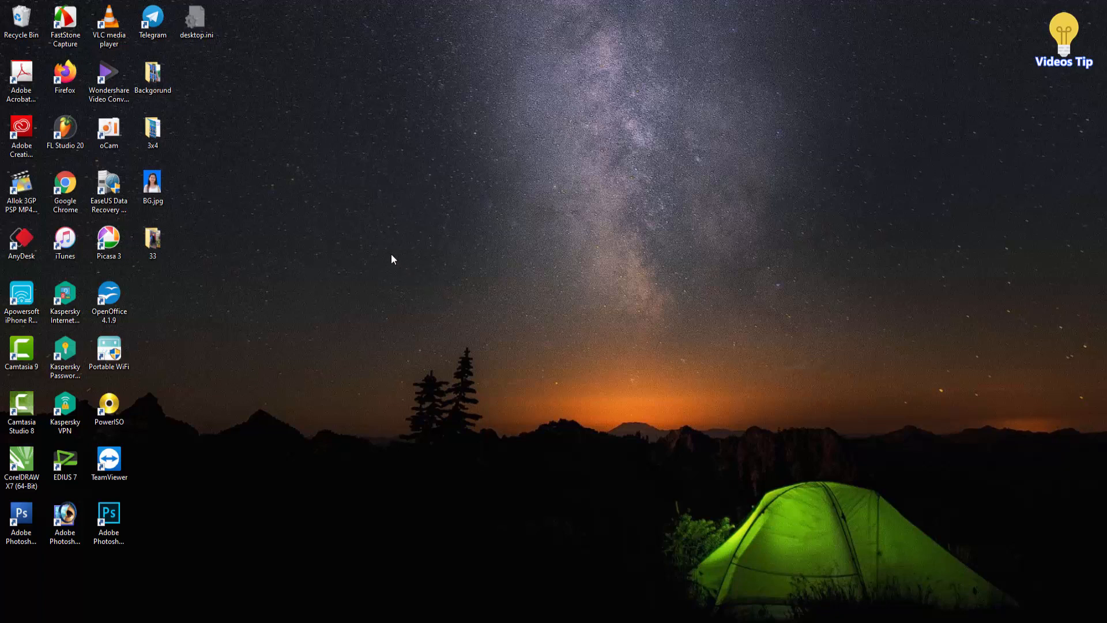
{"action": "right_click", "coordinate": [382, 221]}
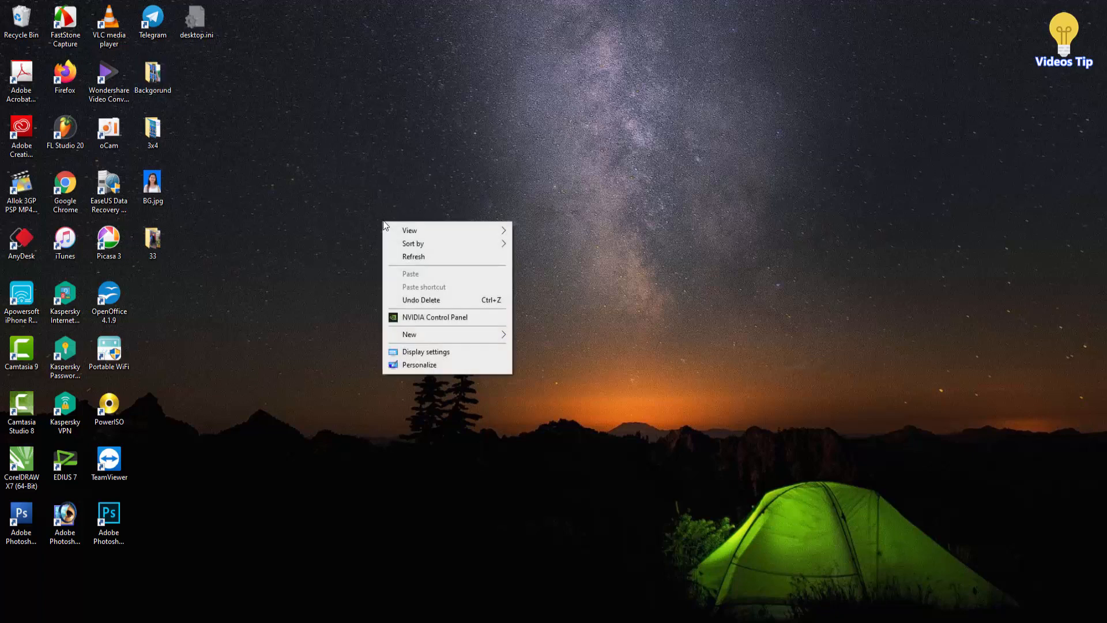
{"action": "left_click", "coordinate": [413, 257]}
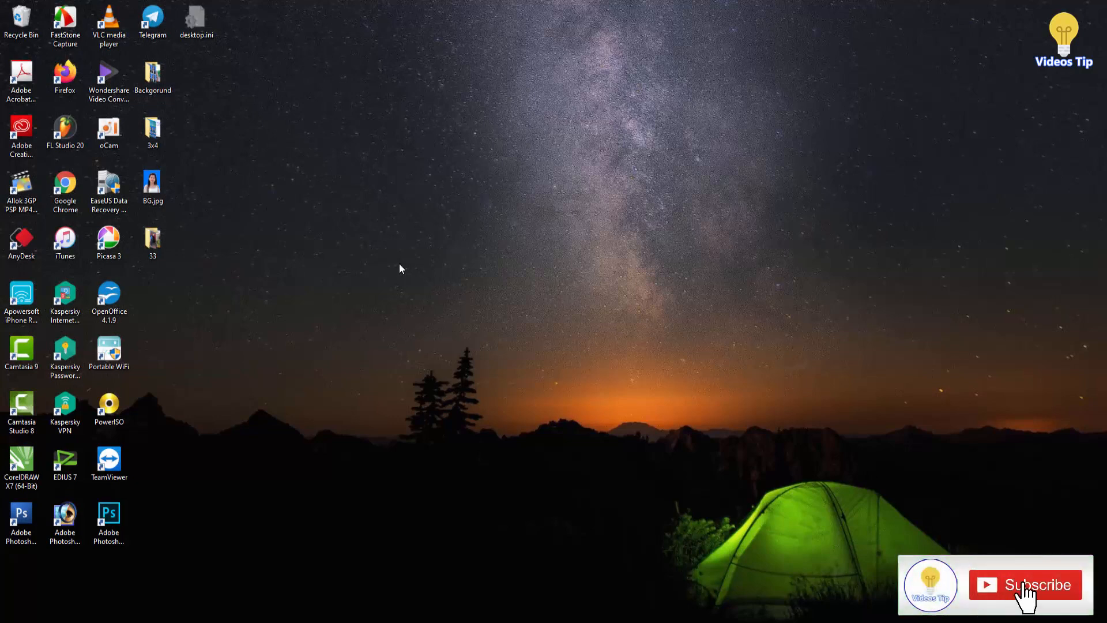
{"action": "right_click", "coordinate": [382, 212]}
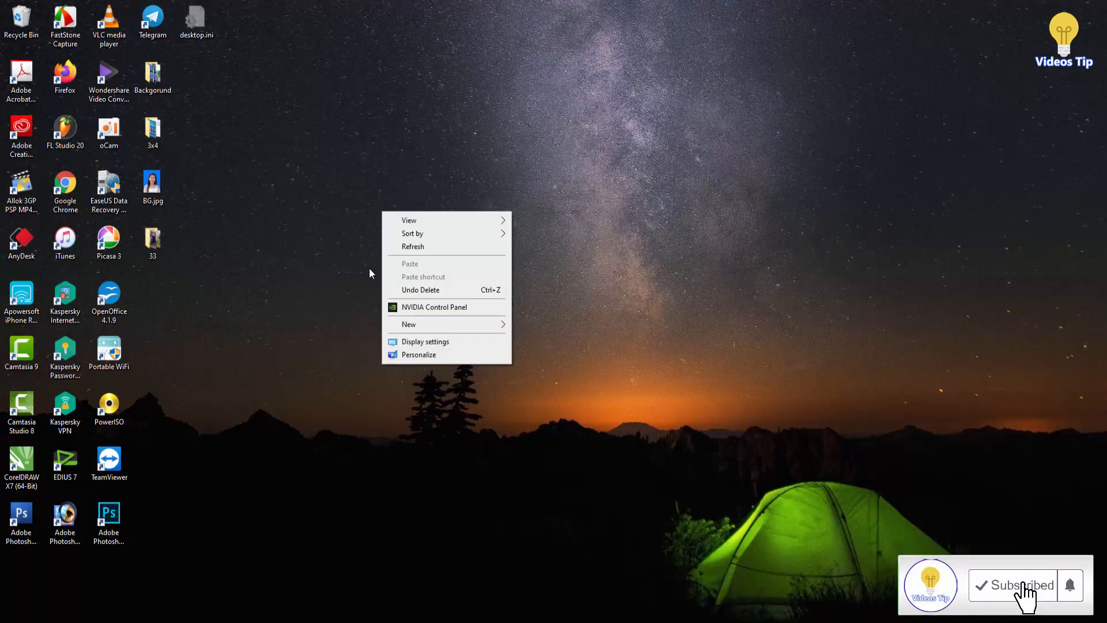
{"action": "left_click", "coordinate": [394, 251]}
{"action": "right_click", "coordinate": [430, 214]}
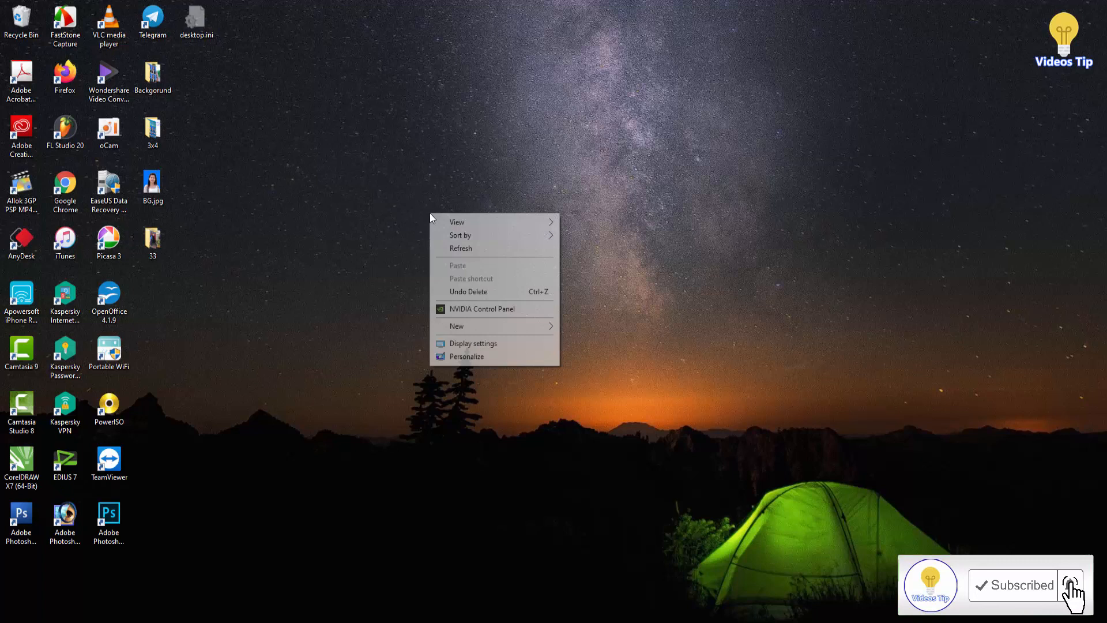
{"action": "left_click", "coordinate": [448, 253]}
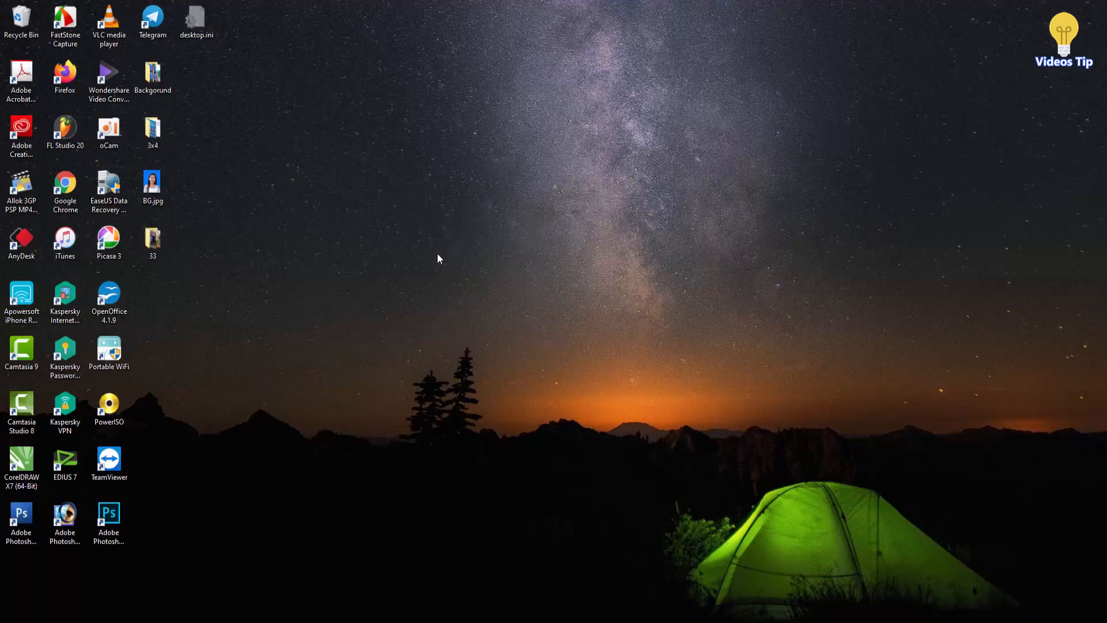
{"action": "right_click", "coordinate": [397, 170]}
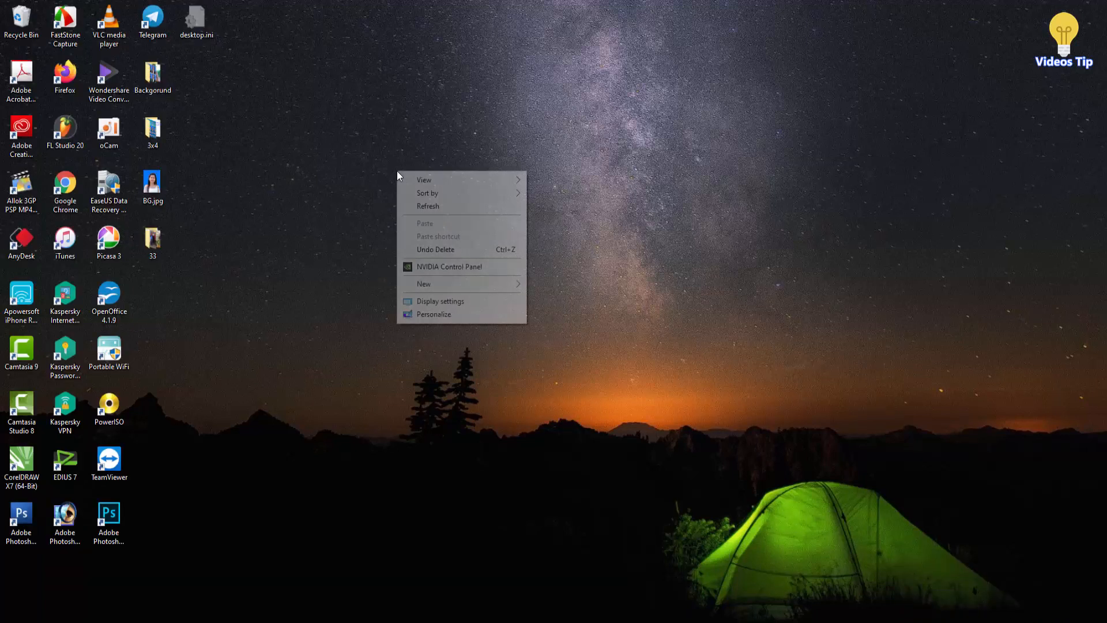
{"action": "left_click", "coordinate": [432, 210]}
{"action": "right_click", "coordinate": [442, 204]}
{"action": "left_click", "coordinate": [471, 240]}
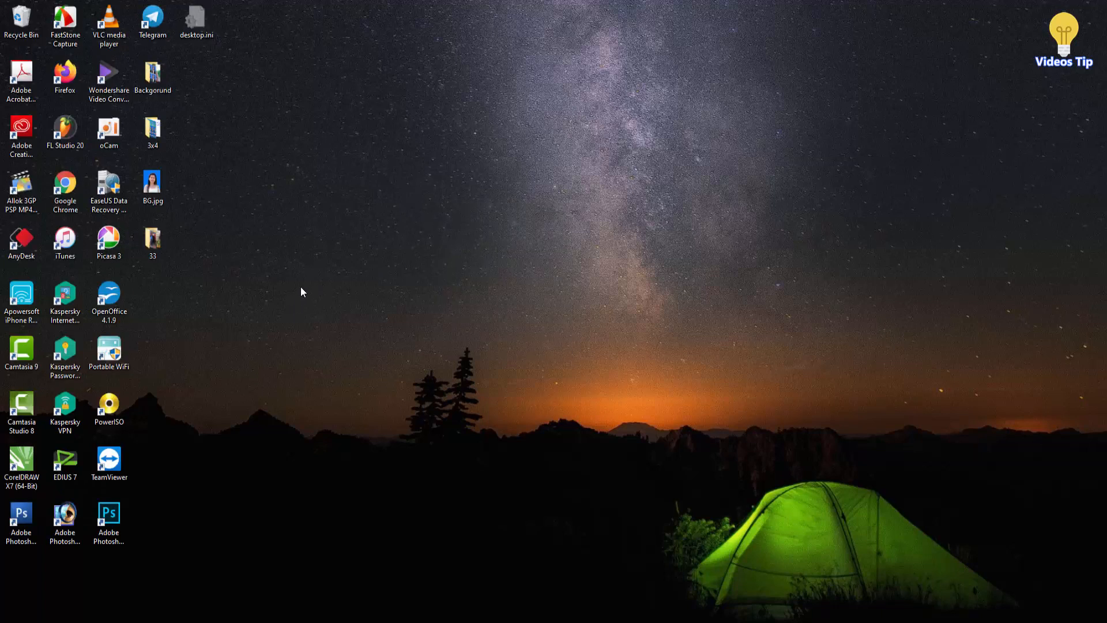
{"action": "right_click", "coordinate": [320, 259]}
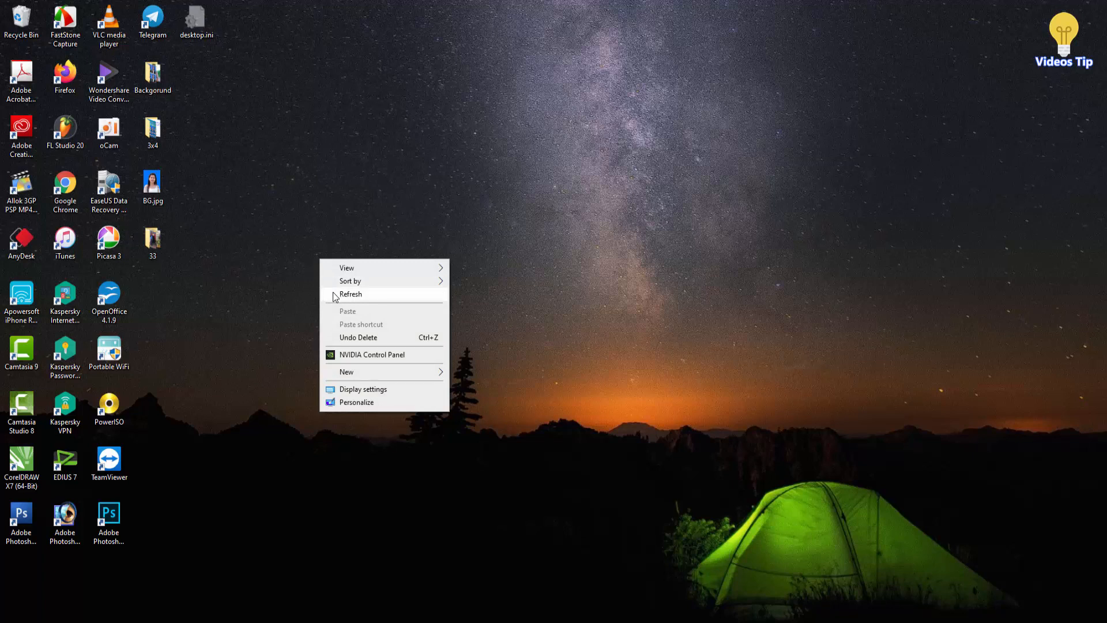
{"action": "left_click", "coordinate": [333, 293]}
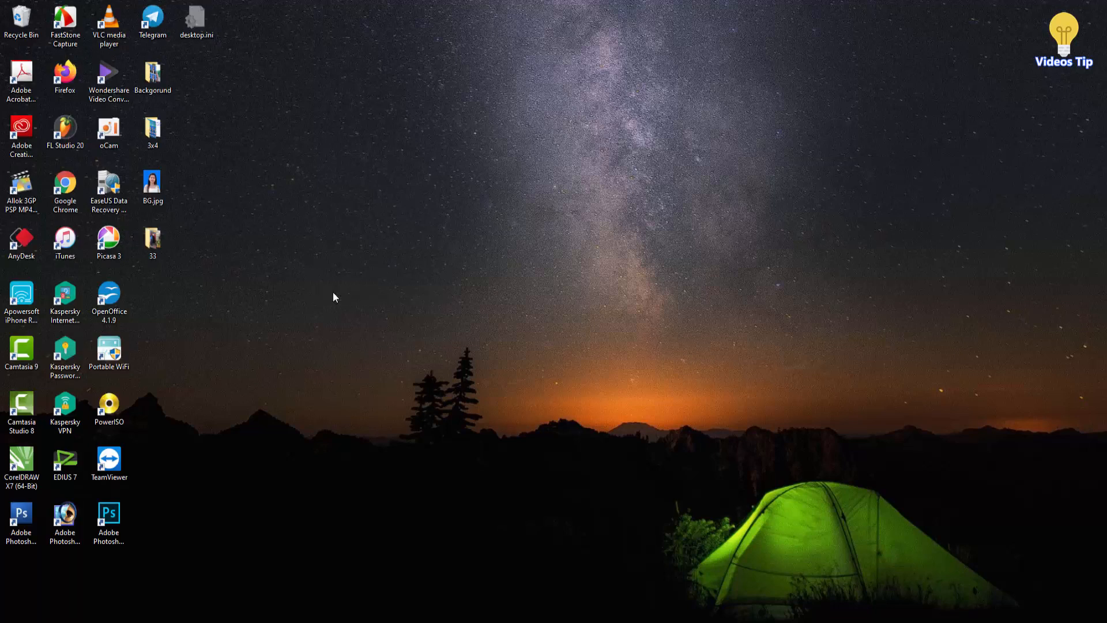
{"action": "right_click", "coordinate": [334, 292]}
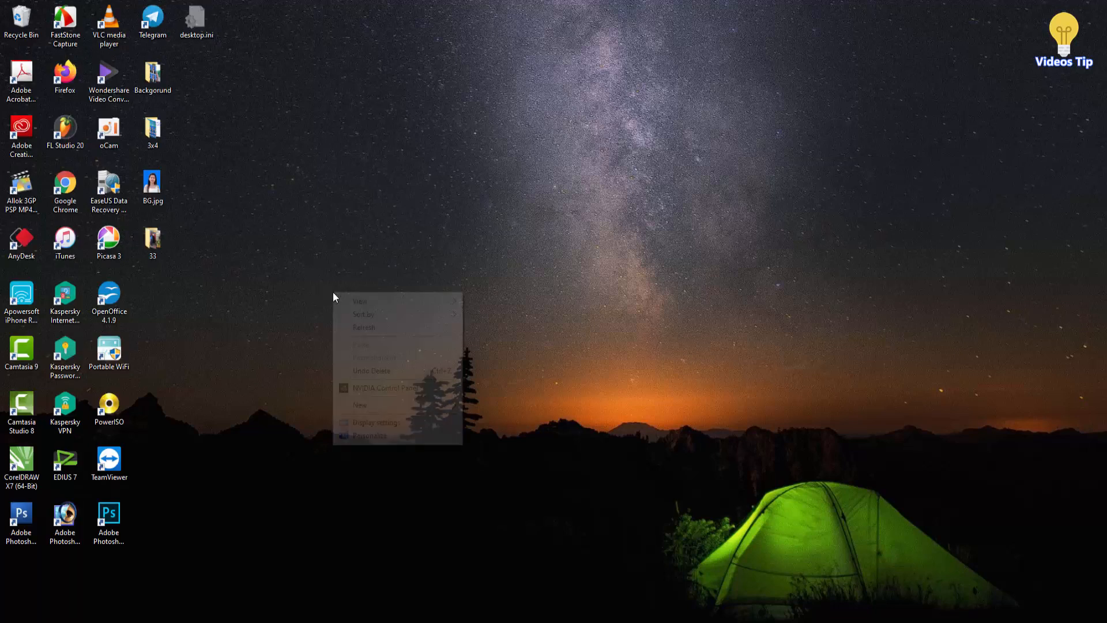
{"action": "left_click", "coordinate": [356, 327]}
{"action": "right_click", "coordinate": [349, 214]}
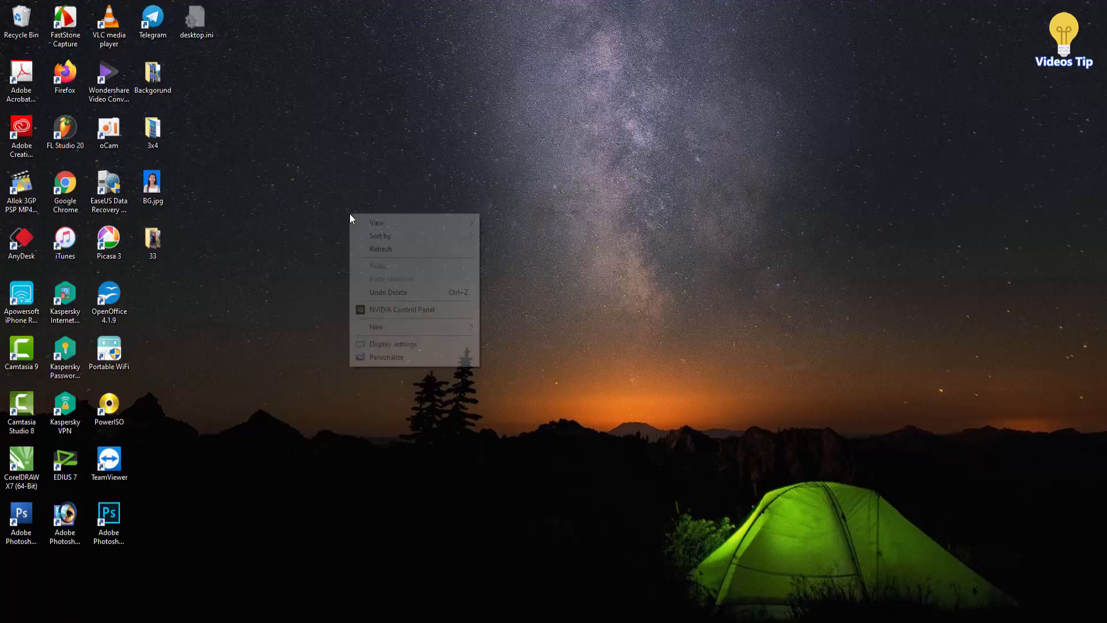
{"action": "left_click", "coordinate": [376, 252]}
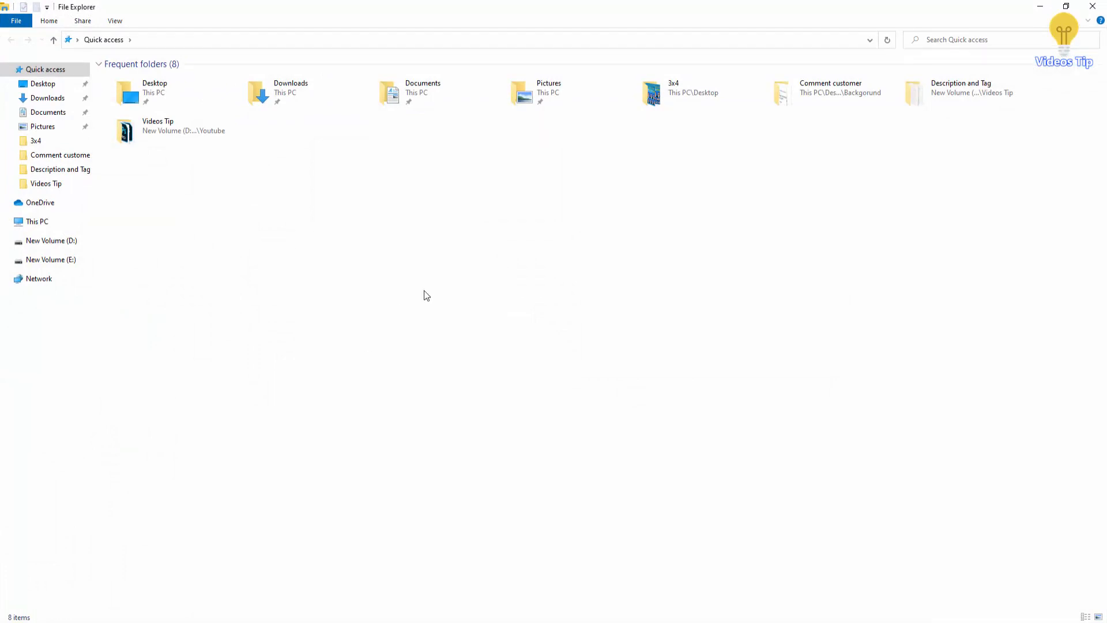
Open 4x6.jpg from the desktop's 3x4 folder in Photoshop and move its window nearer the middle of the workspace.
{"action": "double_click", "coordinate": [658, 92]}
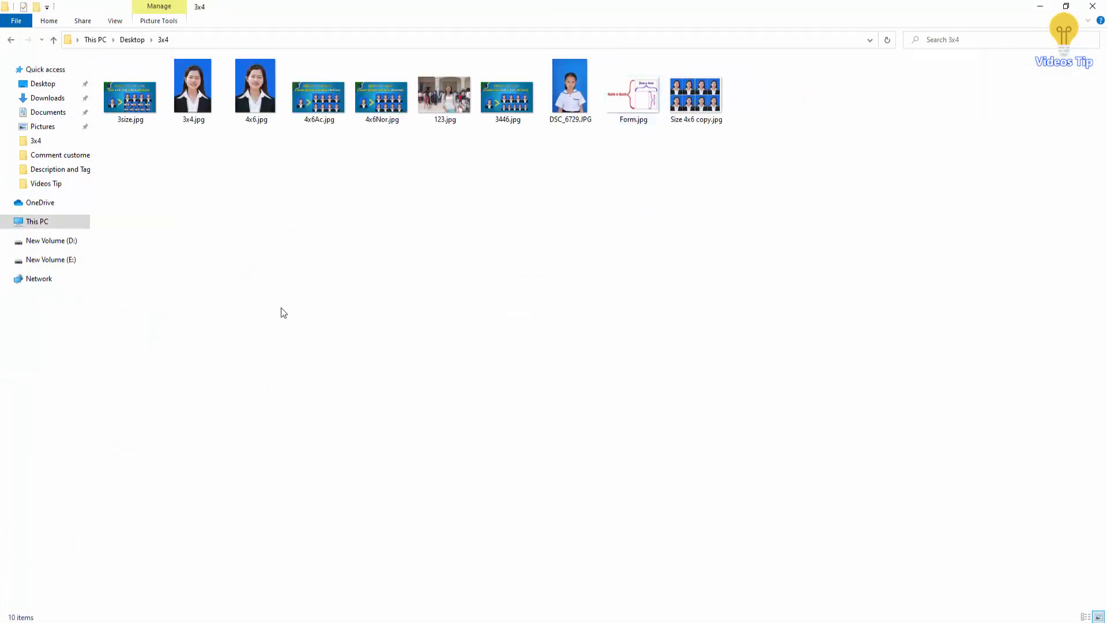
{"action": "left_click", "coordinate": [254, 124]}
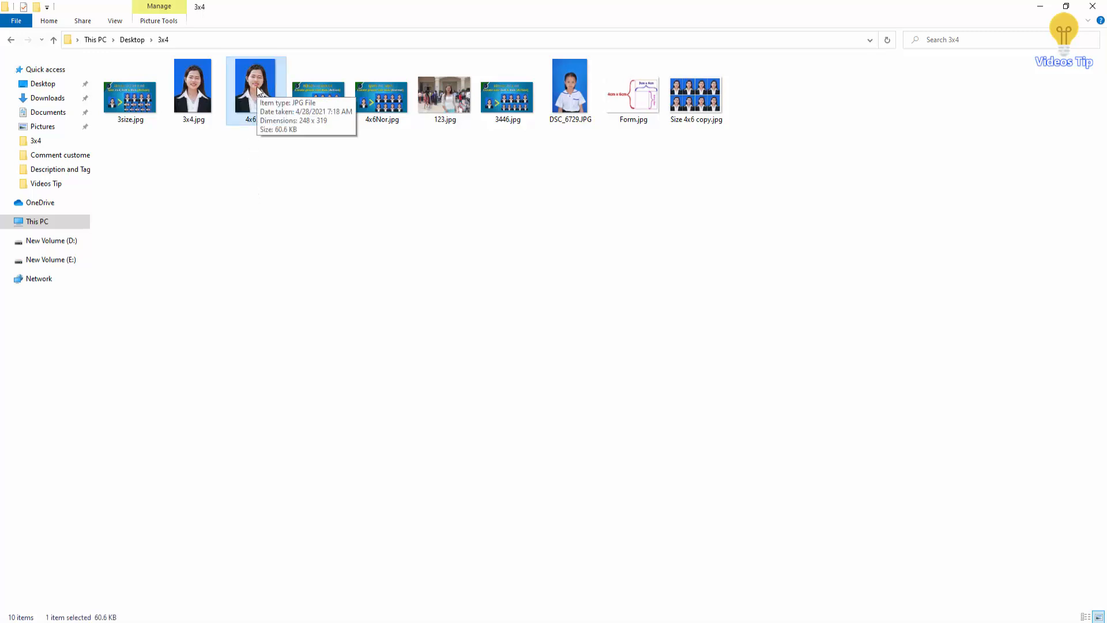
{"action": "left_click_drag", "start_coordinate": [257, 89], "coordinate": [353, 408]}
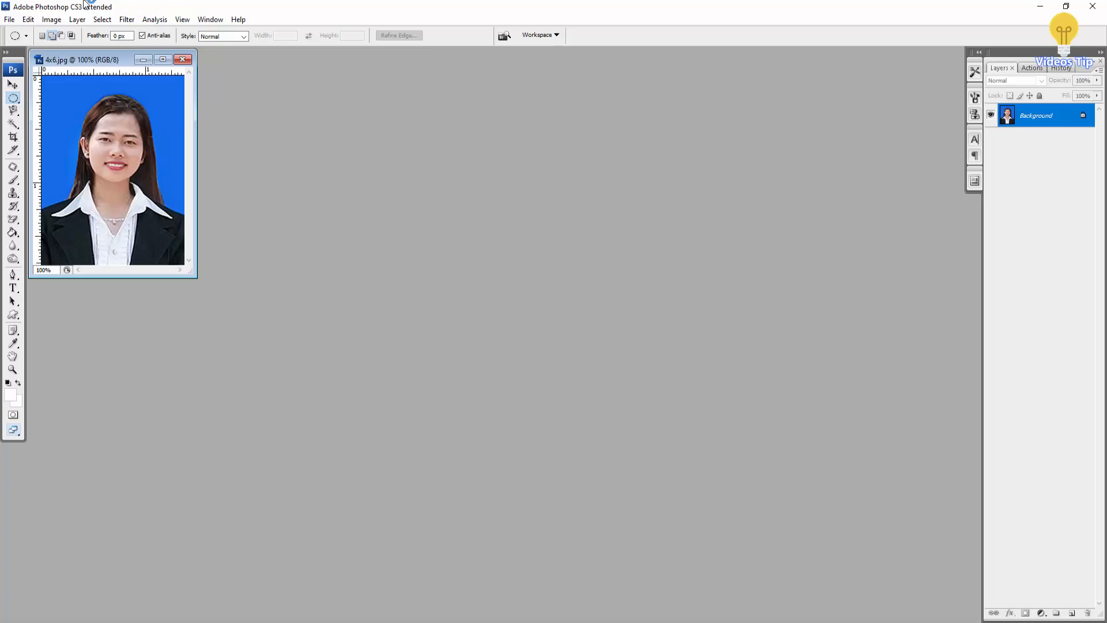
{"action": "left_click_drag", "start_coordinate": [86, 59], "coordinate": [331, 158]}
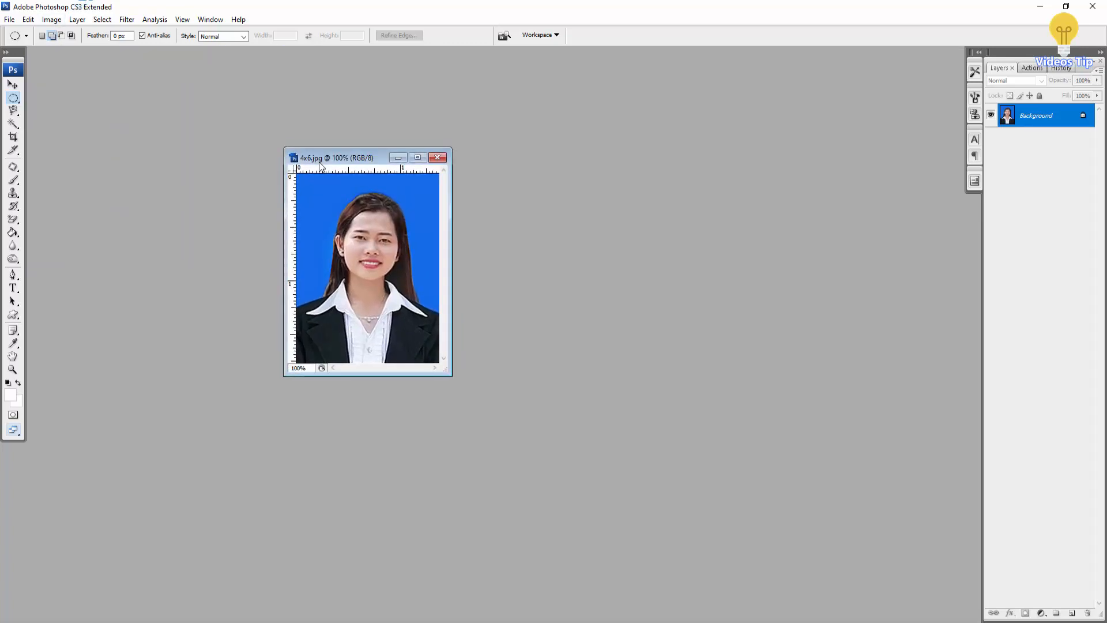
Check the photo's canvas width and height in centimetres, leaving the canvas size as it is.
{"action": "right_click", "coordinate": [336, 156]}
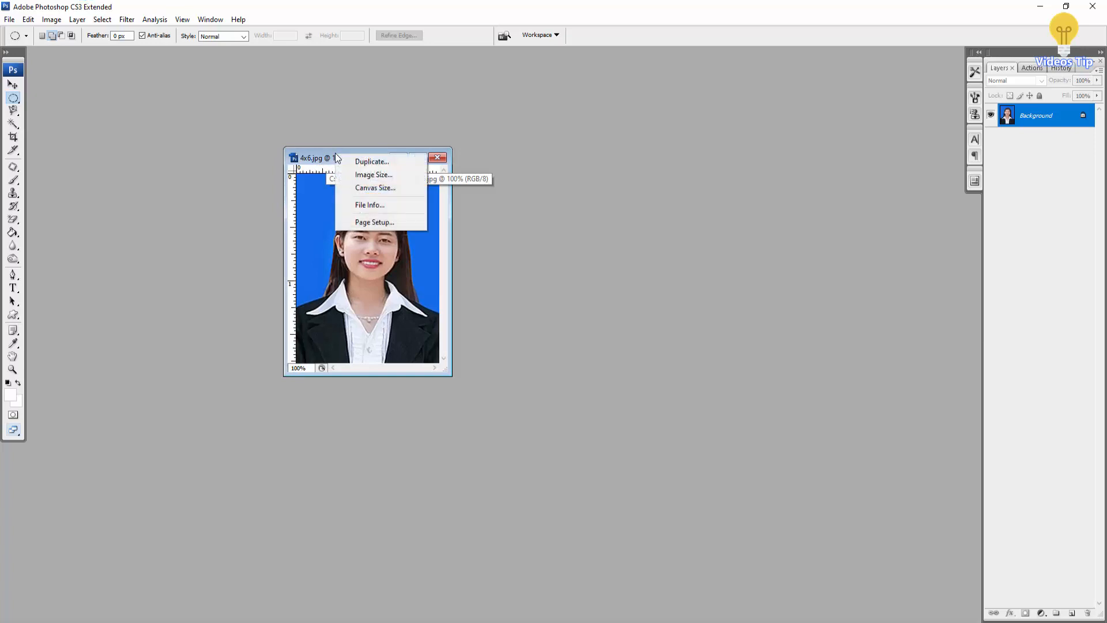
{"action": "left_click", "coordinate": [351, 188]}
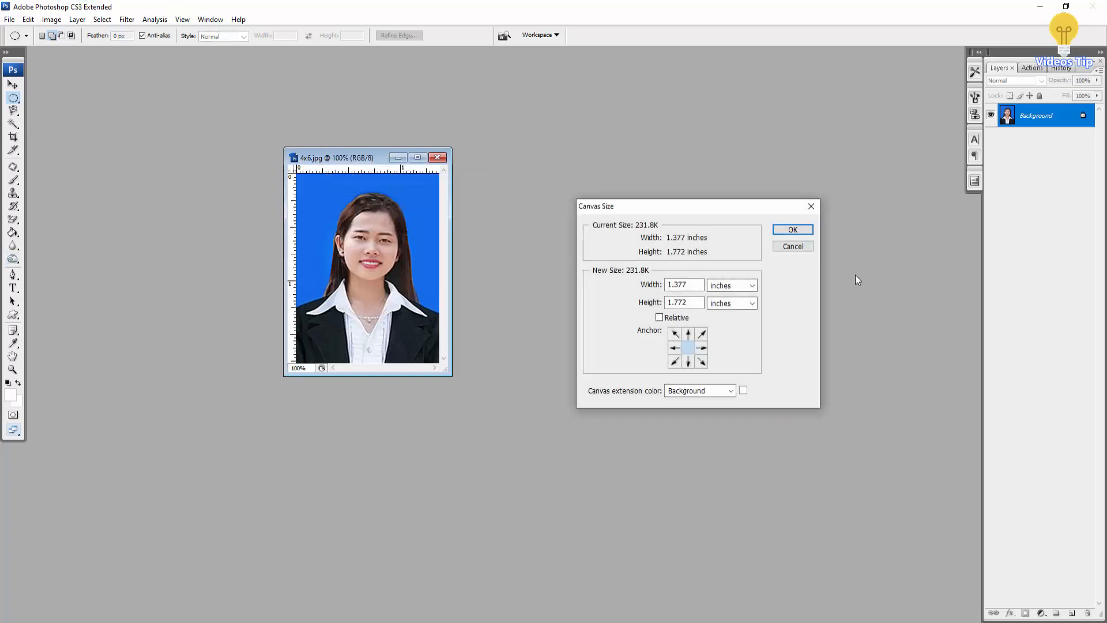
{"action": "left_click", "coordinate": [730, 287]}
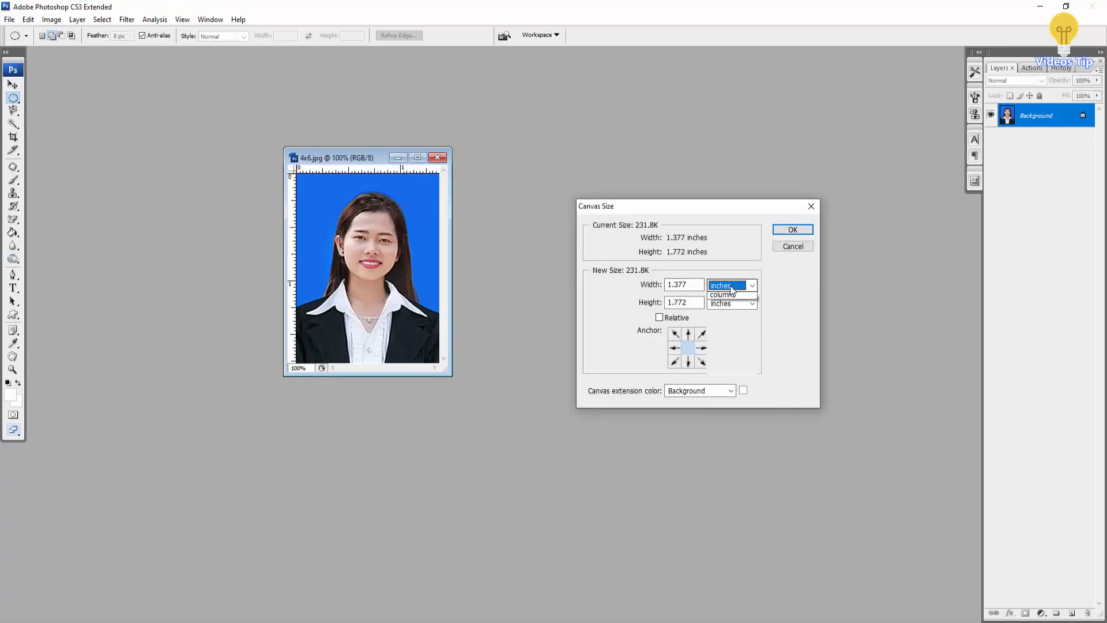
{"action": "left_click", "coordinate": [731, 326]}
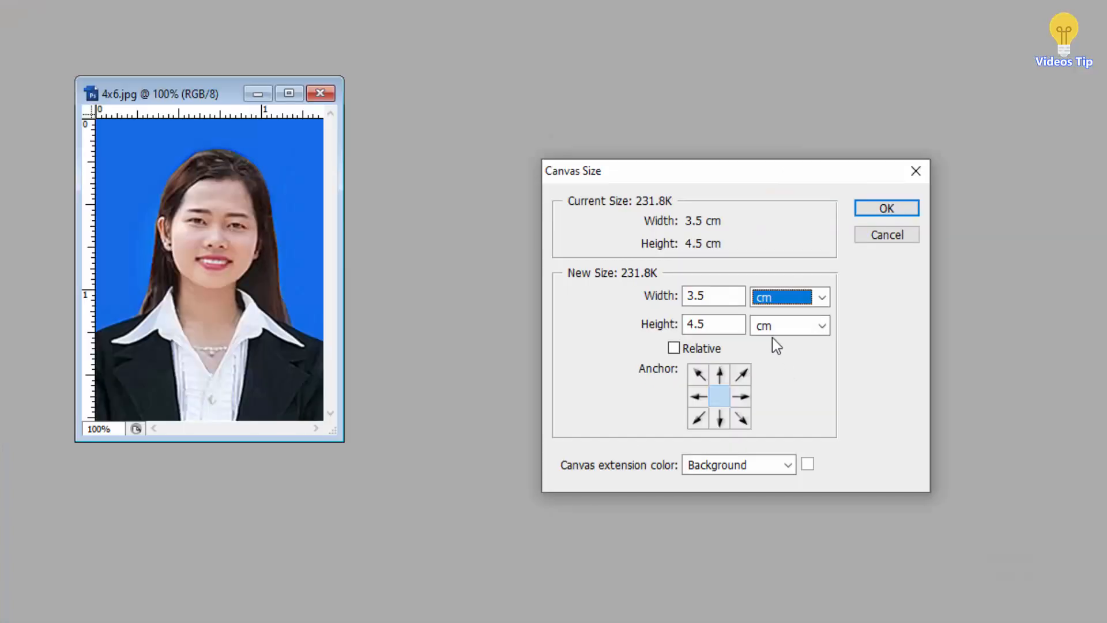
{"action": "left_click", "coordinate": [715, 297]}
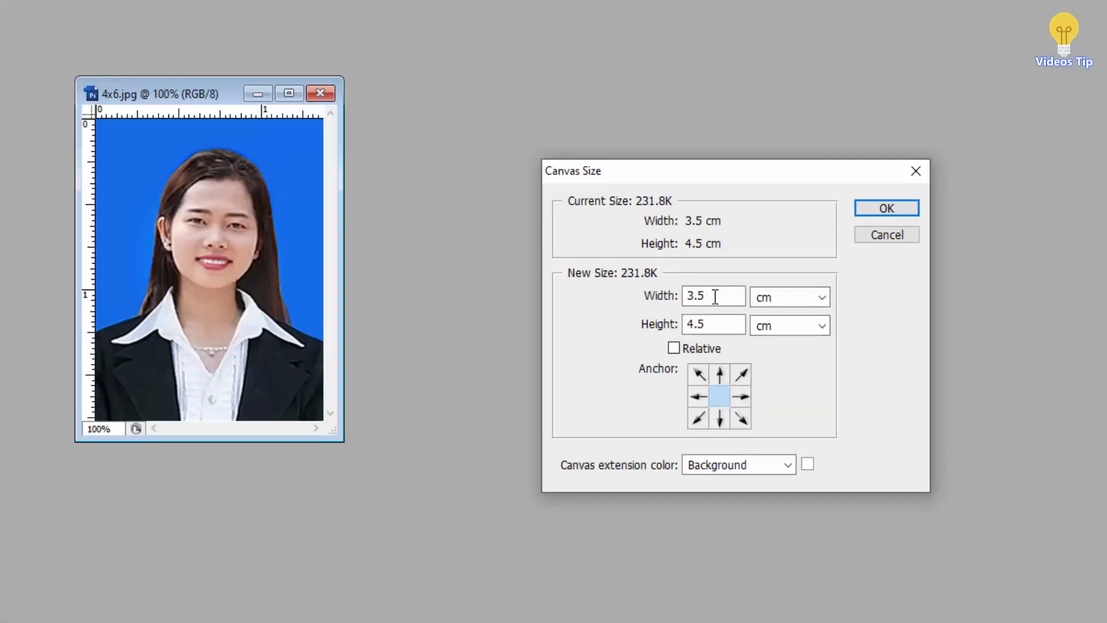
{"action": "double_click", "coordinate": [715, 297]}
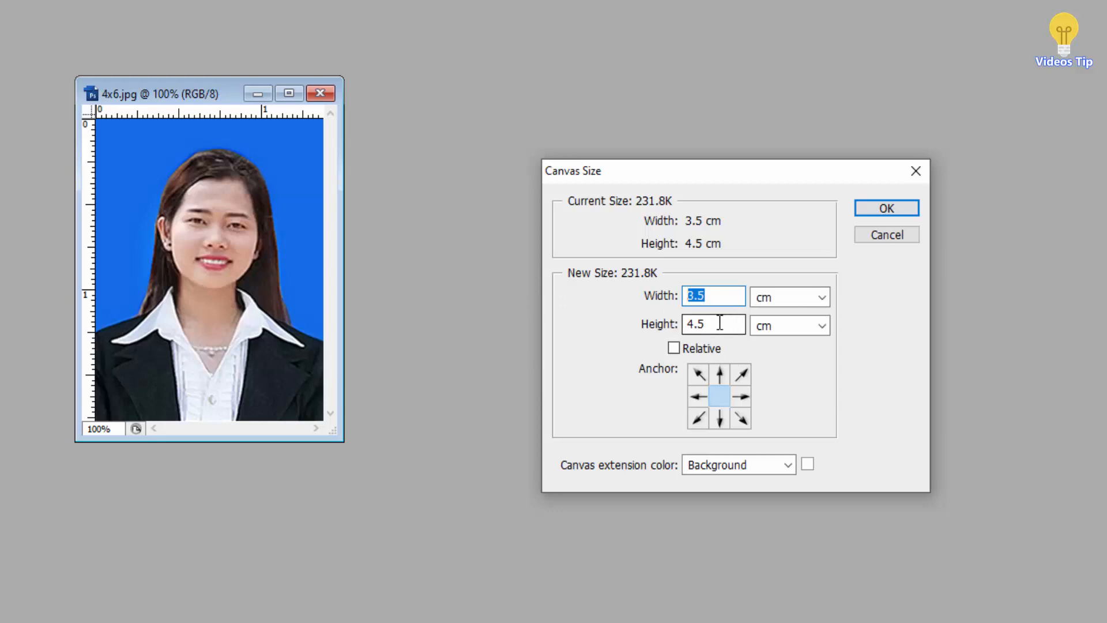
{"action": "double_click", "coordinate": [720, 321]}
{"action": "double_click", "coordinate": [698, 296]}
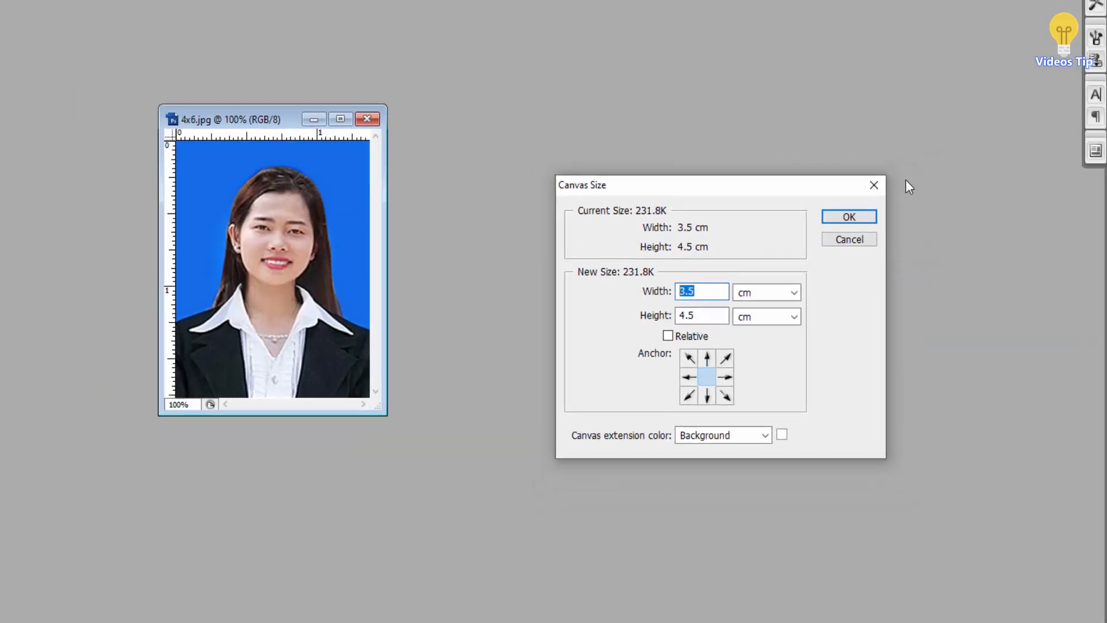
{"action": "key", "text": "Escape"}
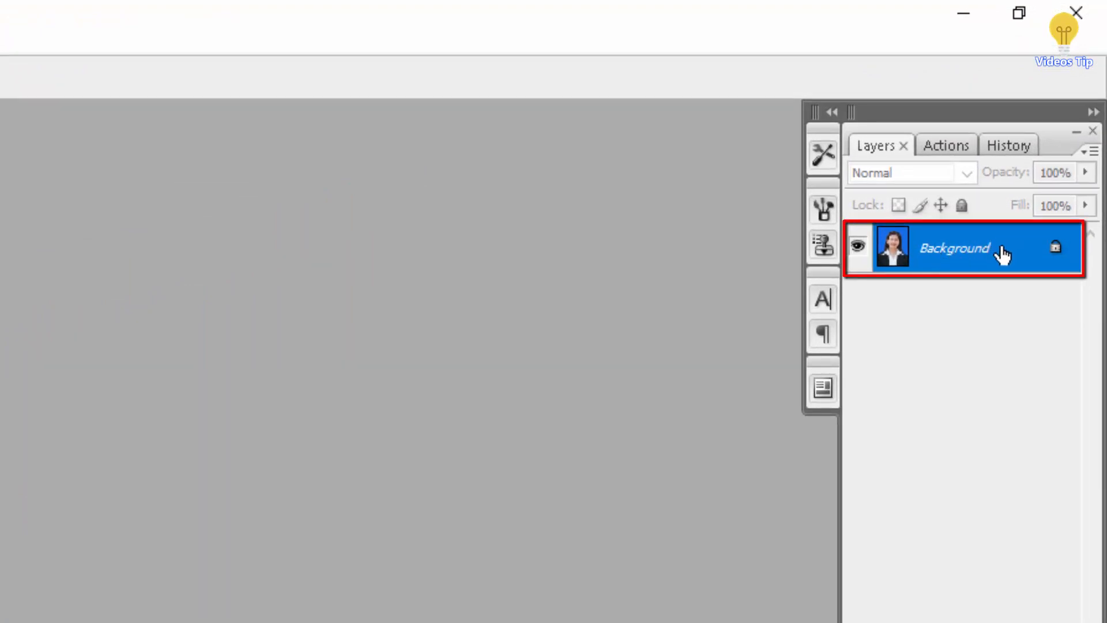
Convert the locked Background into a regular layer named Layer 0.
{"action": "double_click", "coordinate": [1001, 251]}
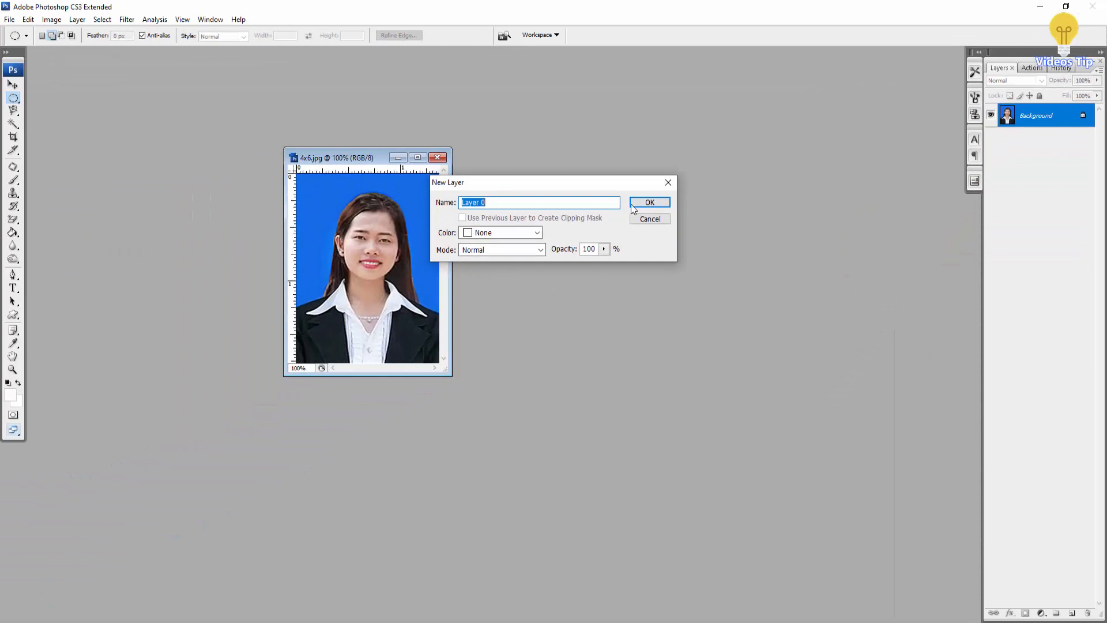
{"action": "left_click", "coordinate": [578, 233]}
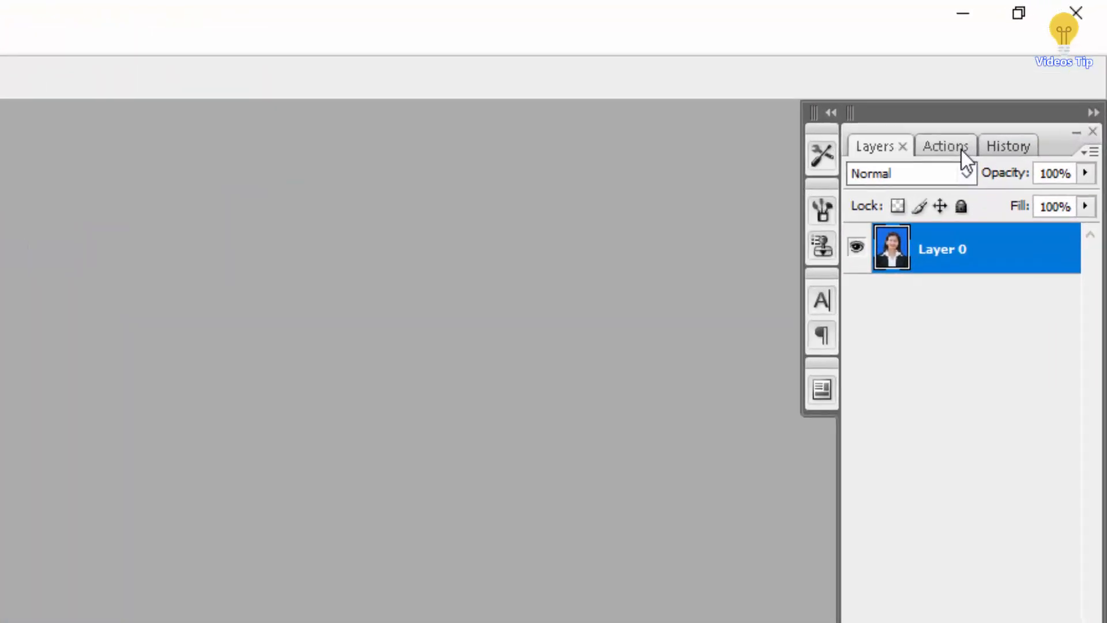
Delete the Merg Photo action set together with its 4x6 and 3x4 action.
{"action": "left_click", "coordinate": [962, 151]}
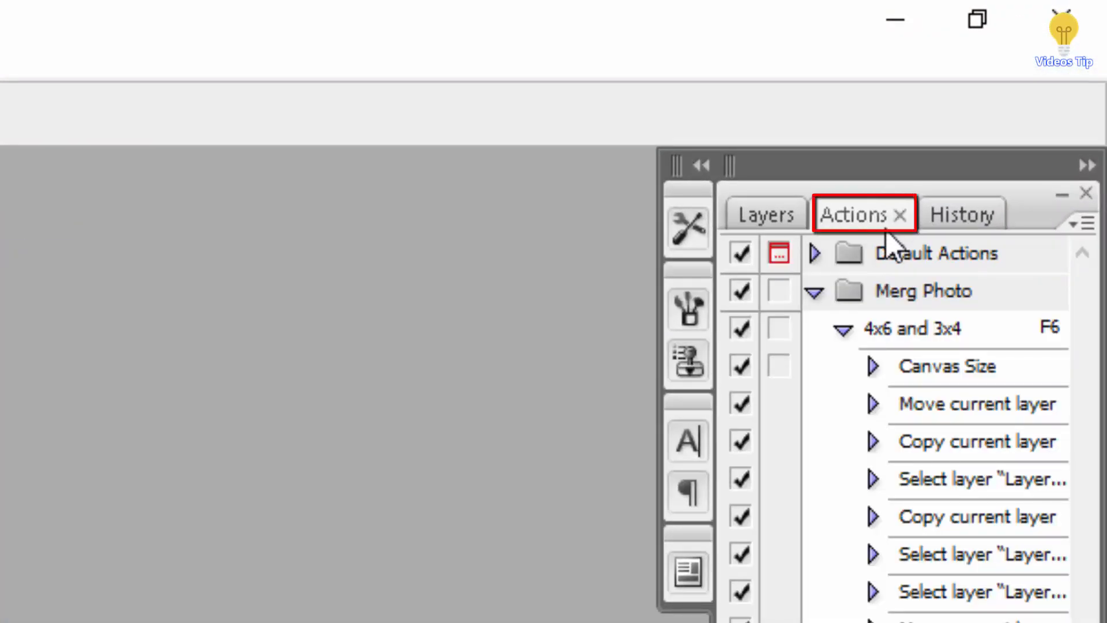
{"action": "left_click", "coordinate": [941, 331]}
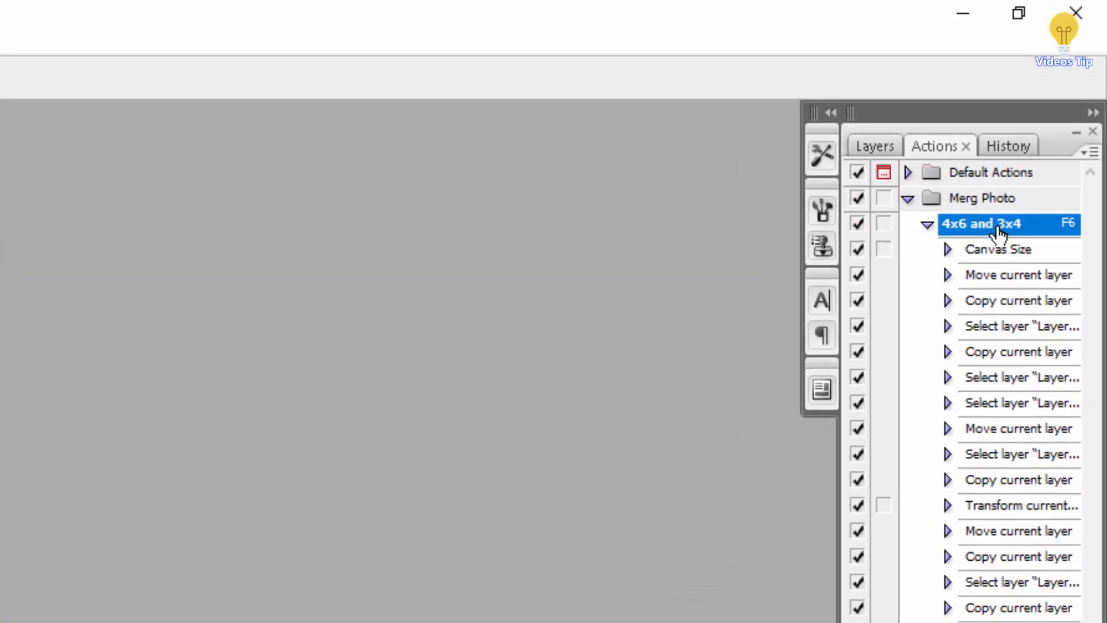
{"action": "left_click", "coordinate": [983, 198]}
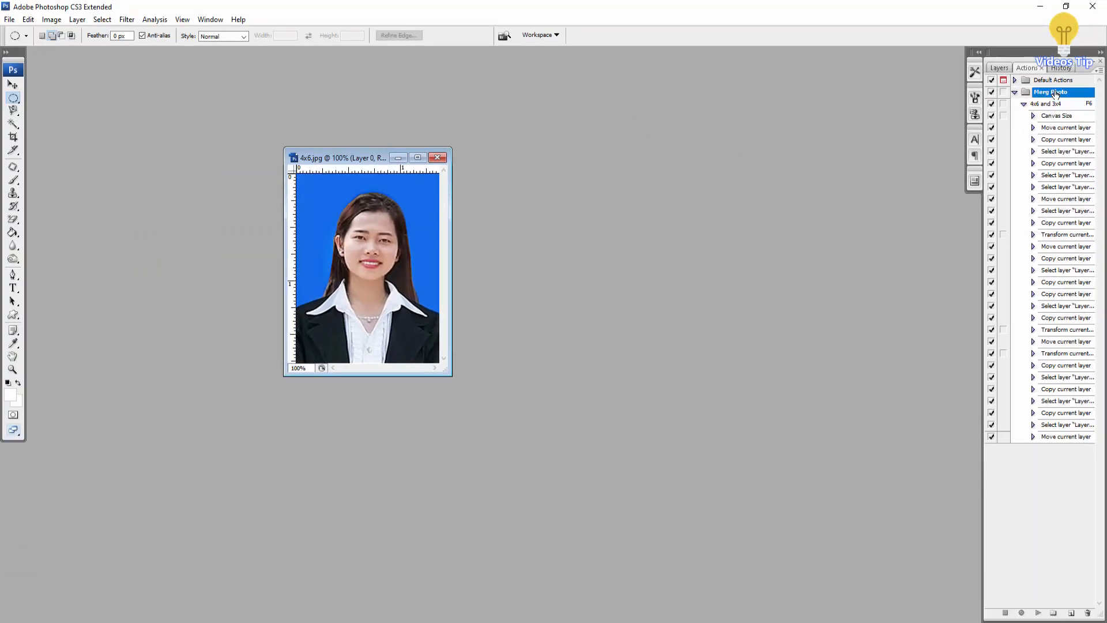
{"action": "left_click", "coordinate": [1088, 613]}
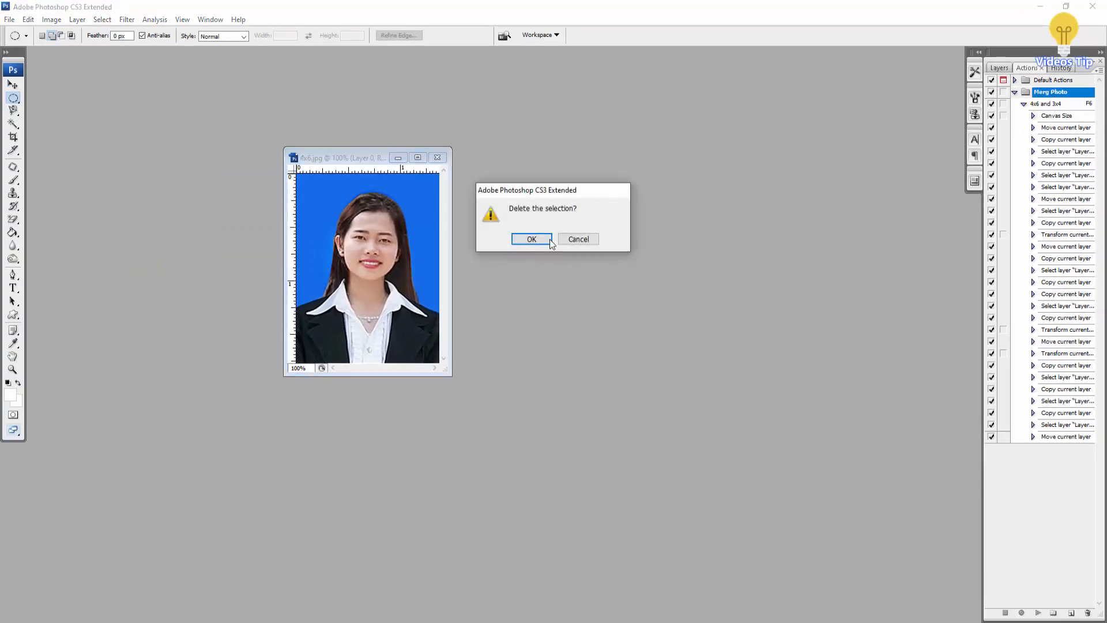
{"action": "left_click", "coordinate": [550, 240]}
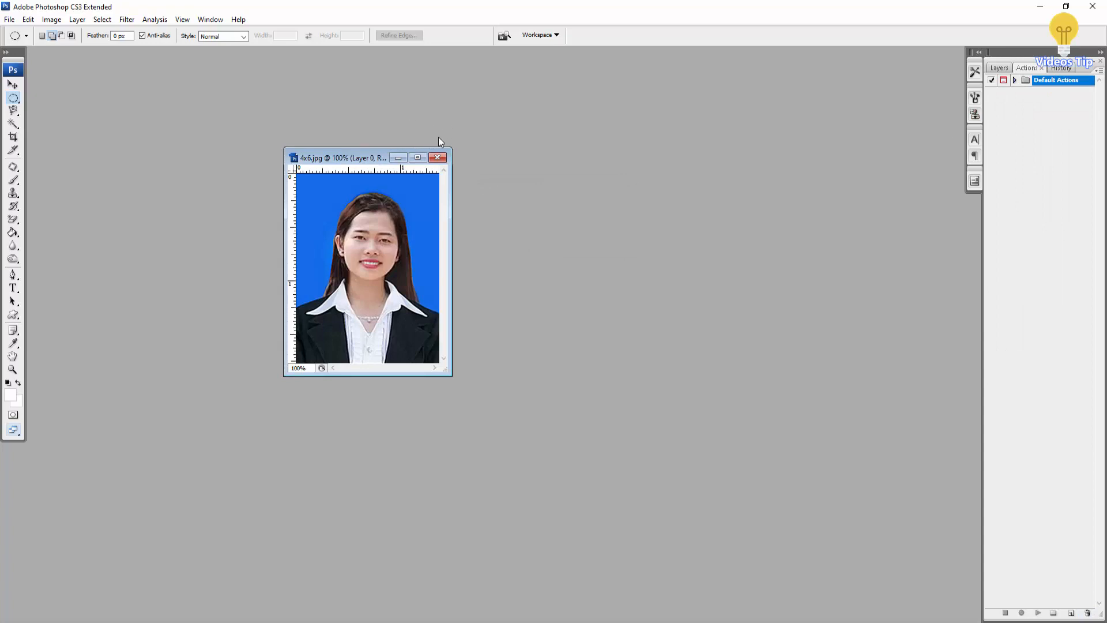
Create a new action set named "3 size".
{"action": "left_click", "coordinate": [1054, 612]}
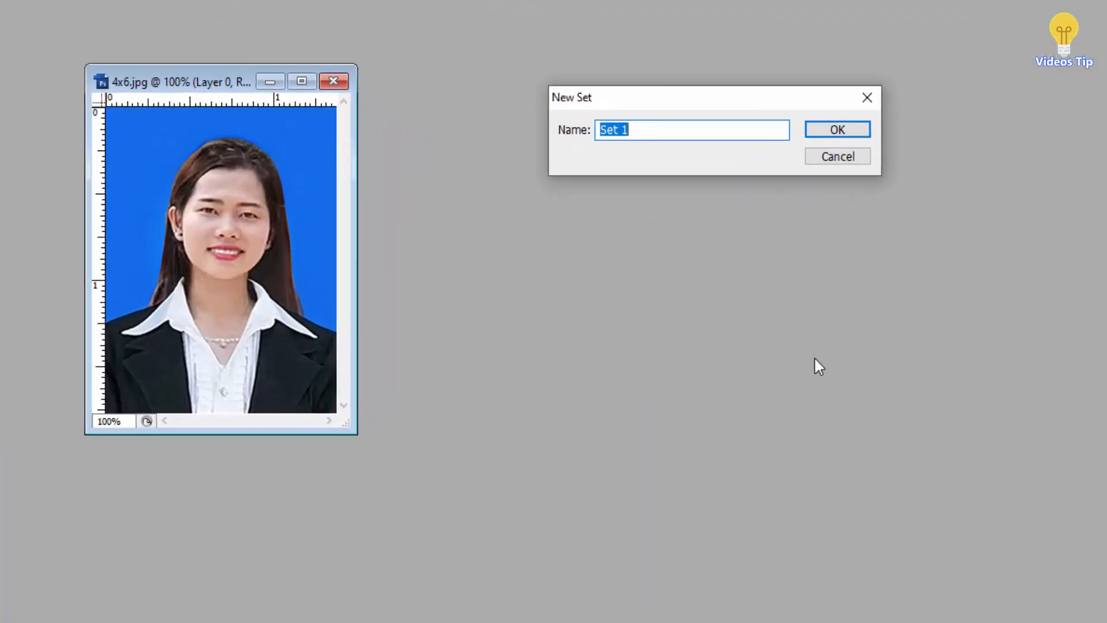
{"action": "type", "text": "3 size"}
{"action": "left_click", "coordinate": [838, 130]}
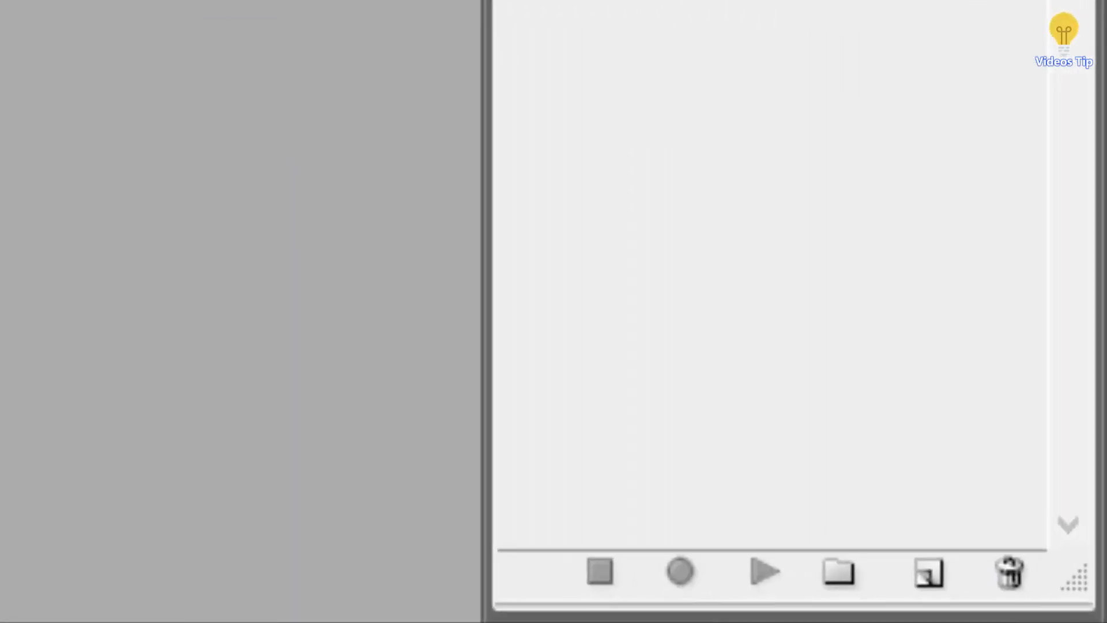
Create an action named "2x2,3x4,4x6" in the 3 size set with function key F6 and start recording it.
{"action": "left_click", "coordinate": [934, 582]}
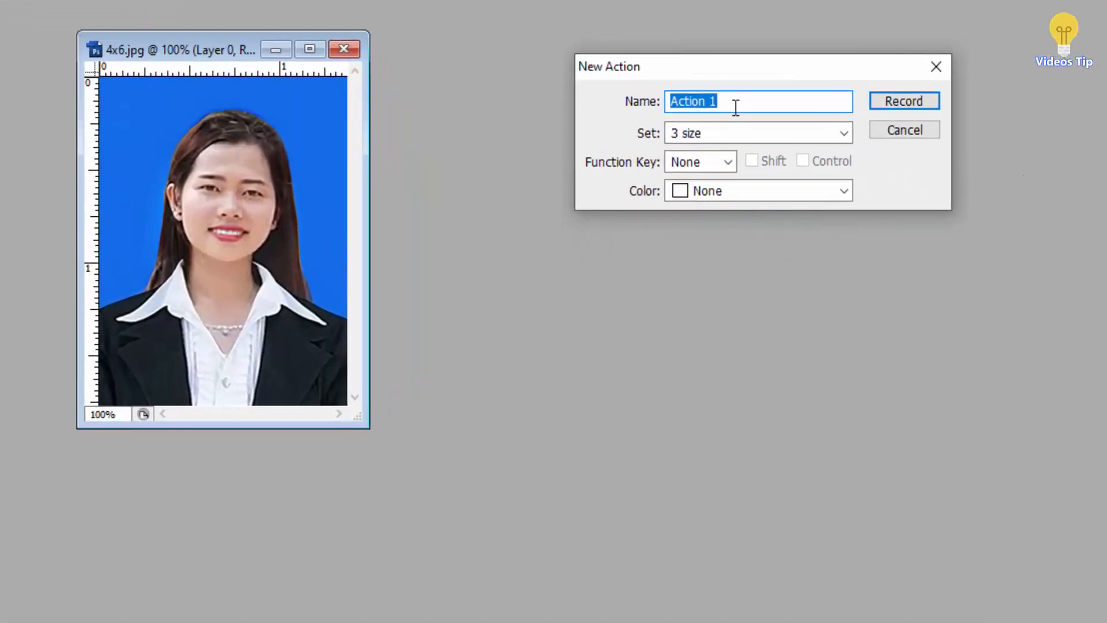
{"action": "type", "text": "23x"}
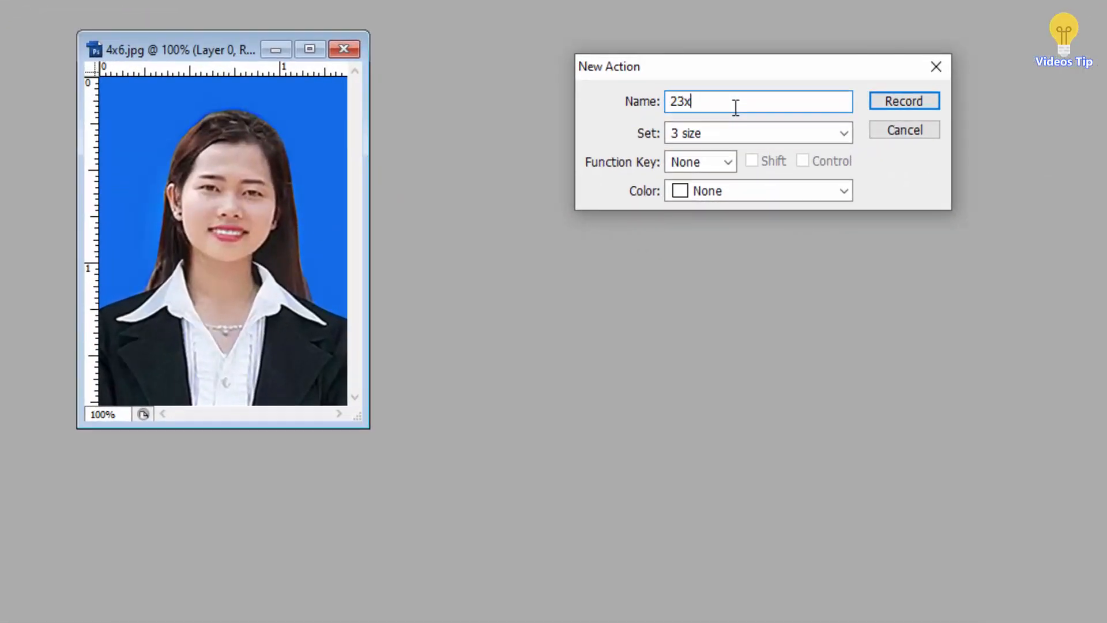
{"action": "key", "text": "BackSpace"}
{"action": "key", "text": "BackSpace"}
{"action": "type", "text": "x2,3x4,4x6"}
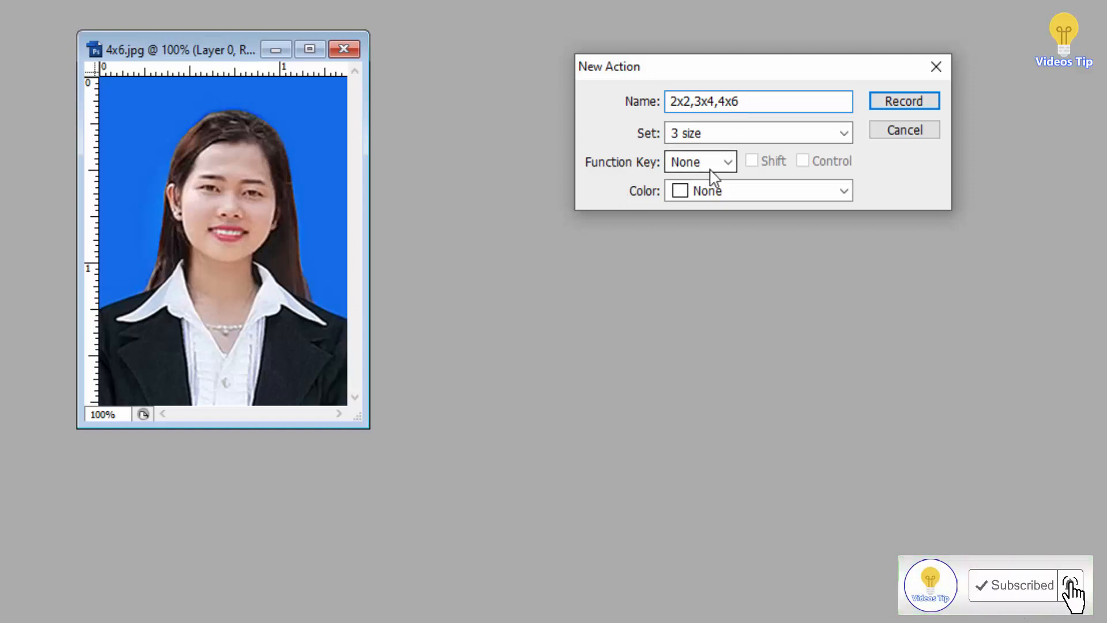
{"action": "left_click", "coordinate": [728, 162]}
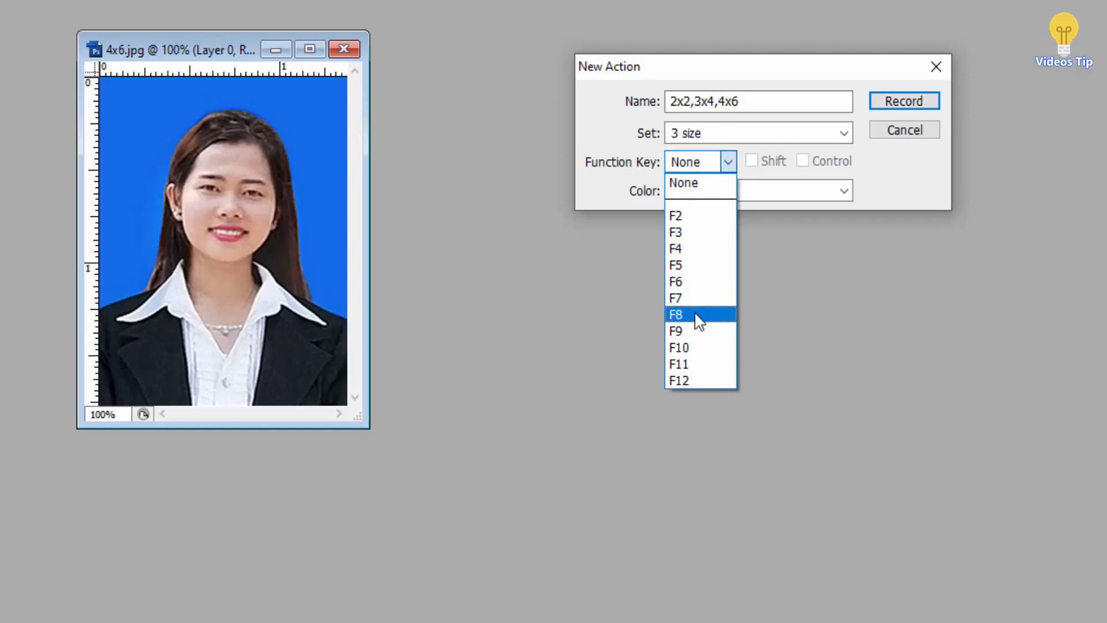
{"action": "left_click", "coordinate": [690, 279]}
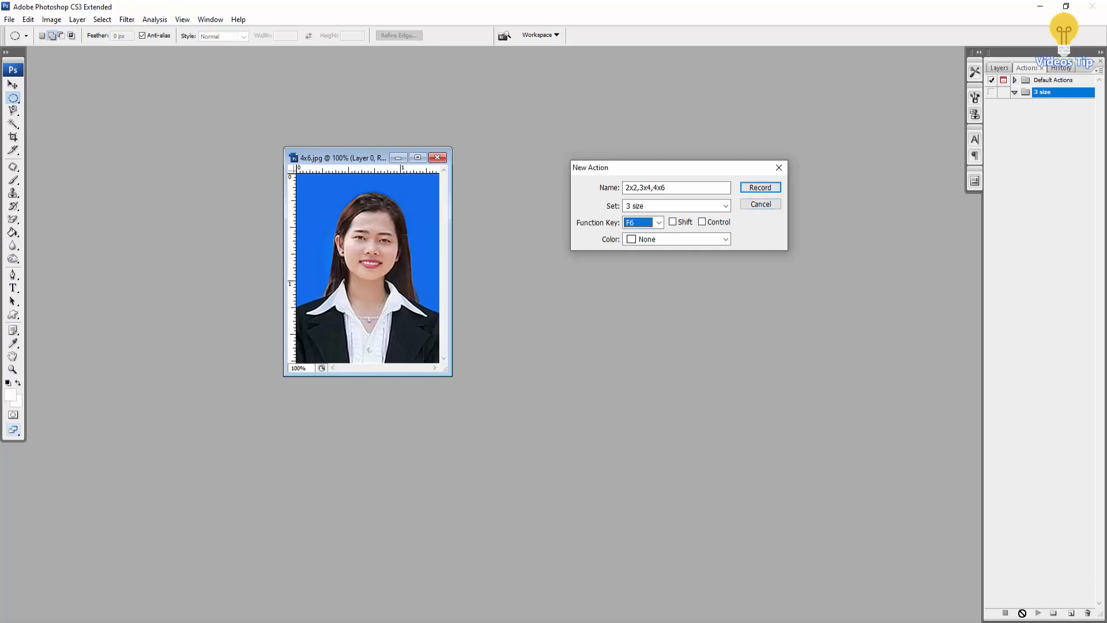
{"action": "left_click", "coordinate": [768, 186]}
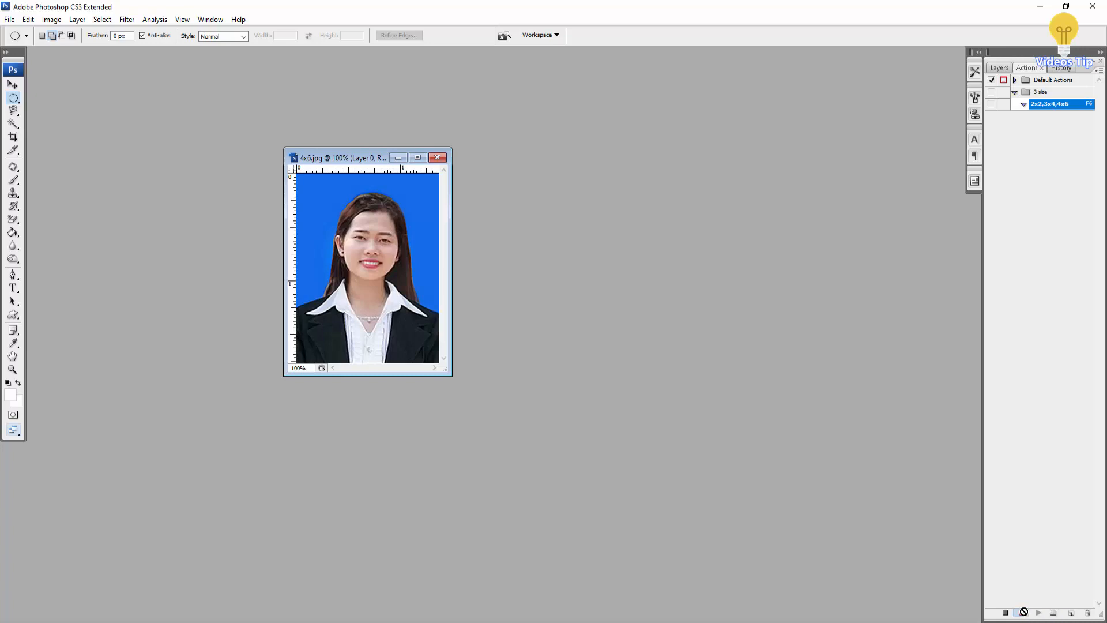
{"action": "left_click", "coordinate": [51, 24]}
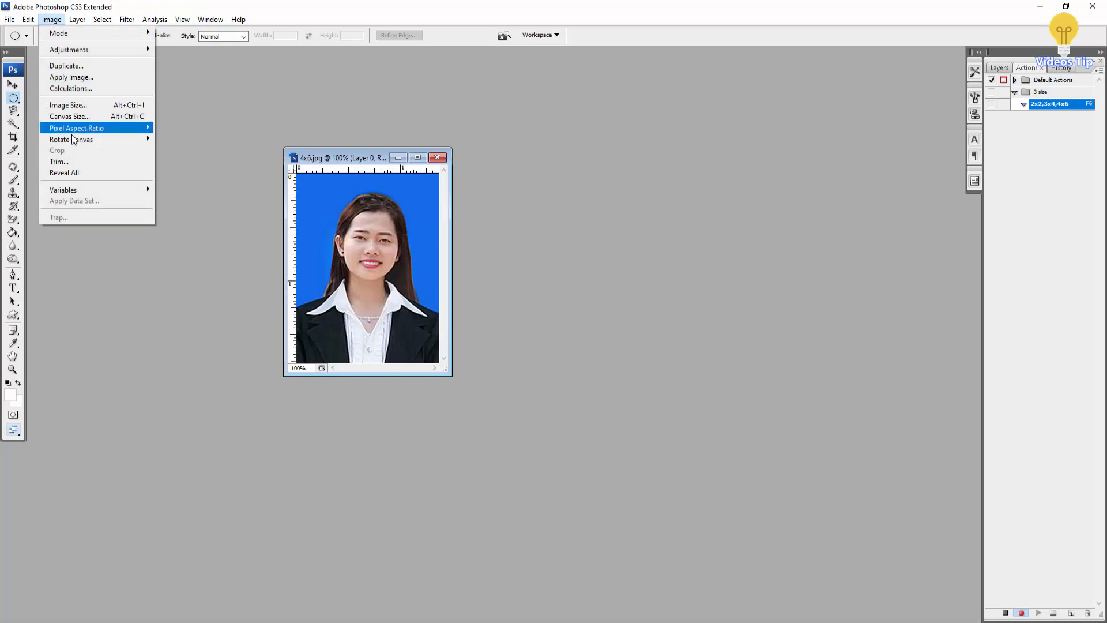
{"action": "left_click", "coordinate": [73, 117]}
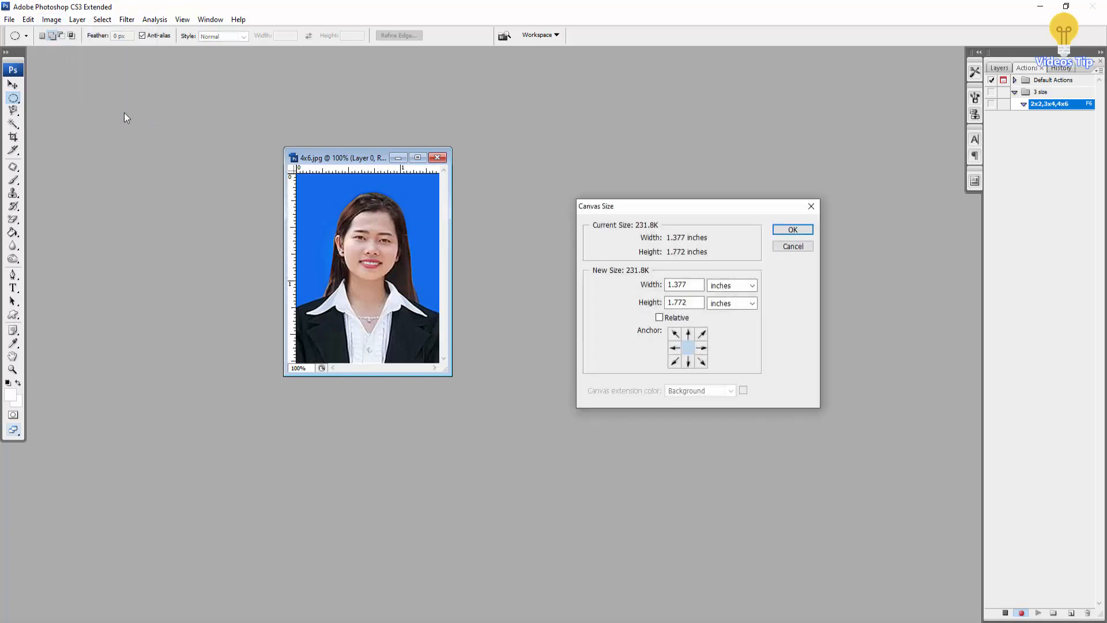
{"action": "left_click", "coordinate": [683, 289]}
{"action": "left_click", "coordinate": [815, 209]}
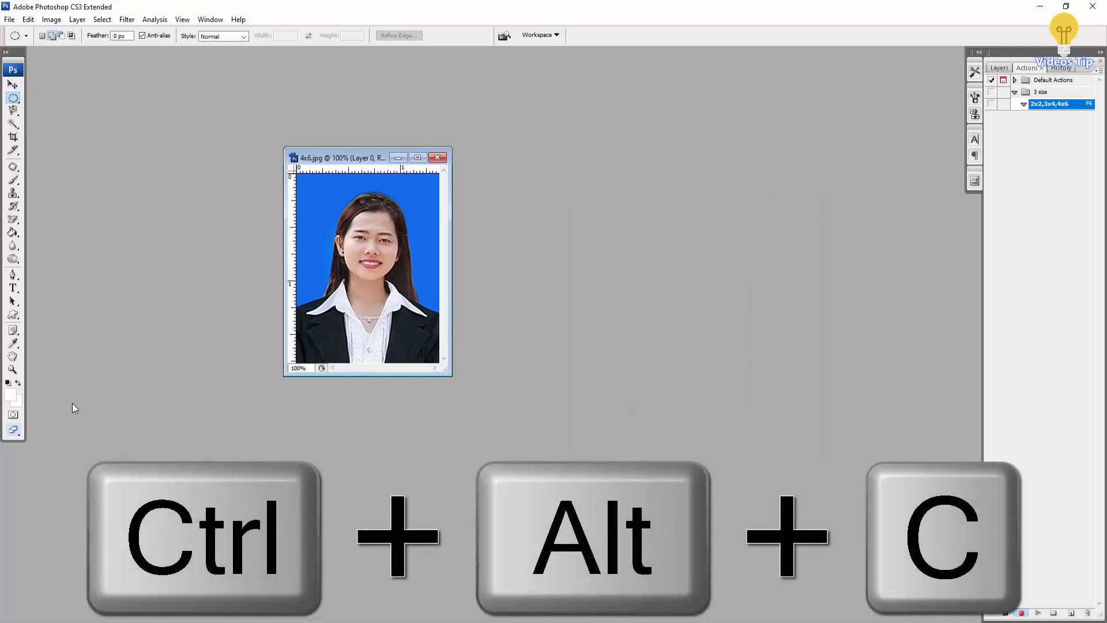
Resize the canvas to 15 cm wide and 10 cm high, keeping the photo anchored at the centre.
{"action": "key", "text": "ctrl+alt+c"}
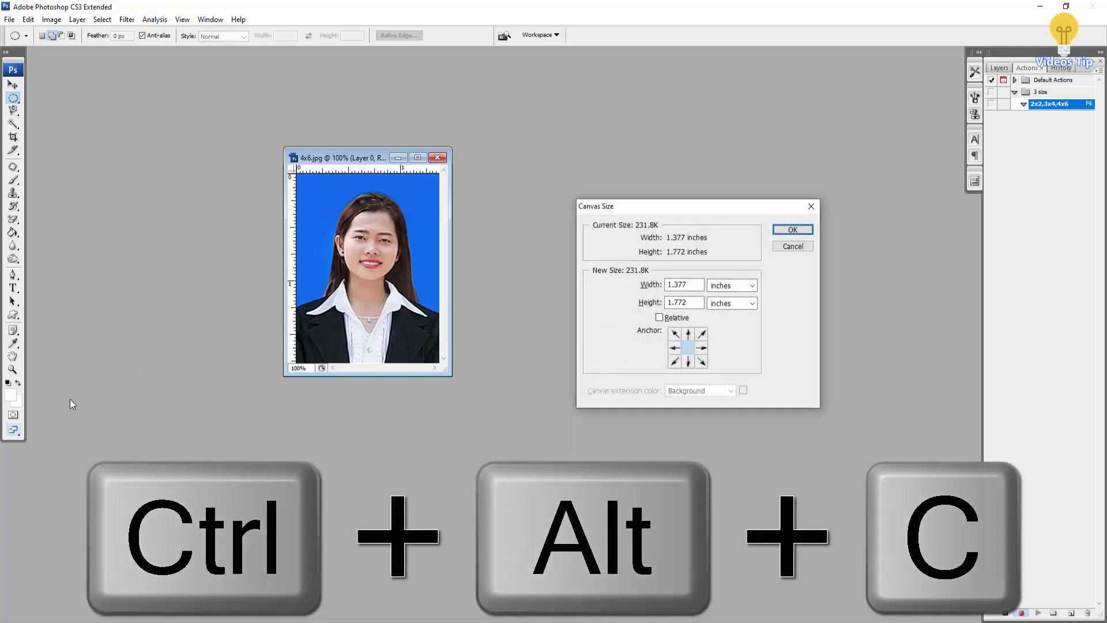
{"action": "left_click", "coordinate": [731, 285]}
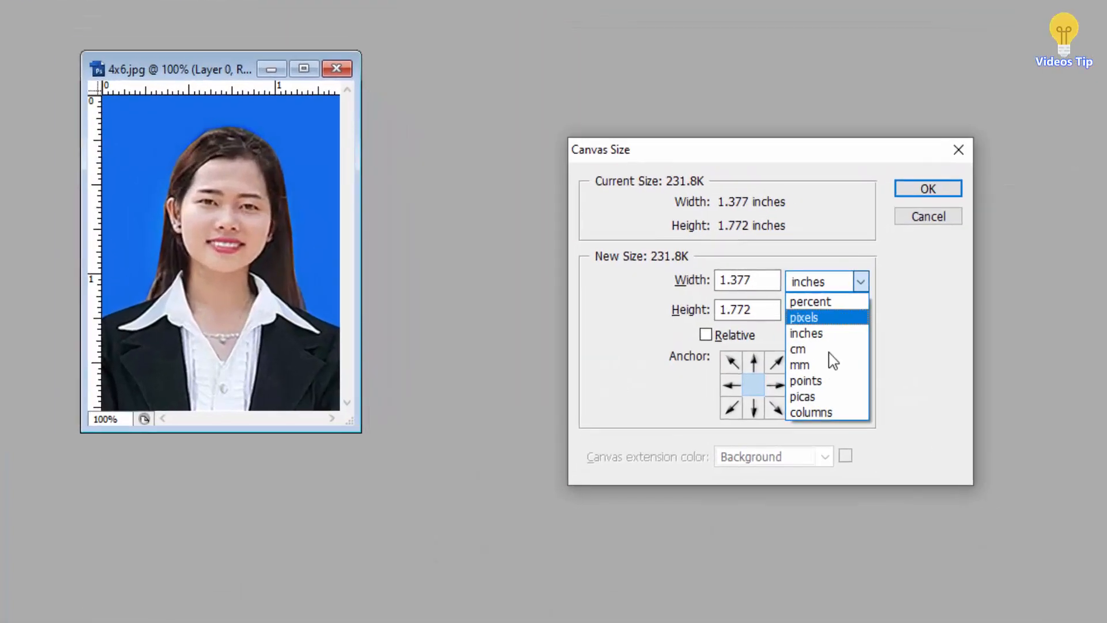
{"action": "left_click", "coordinate": [827, 350]}
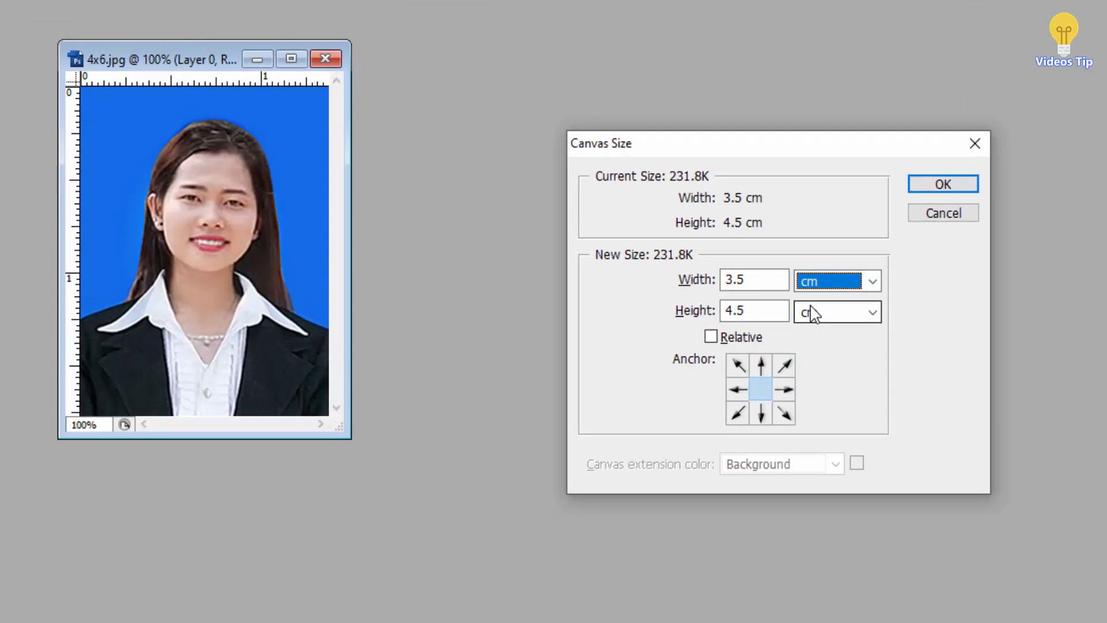
{"action": "double_click", "coordinate": [750, 279]}
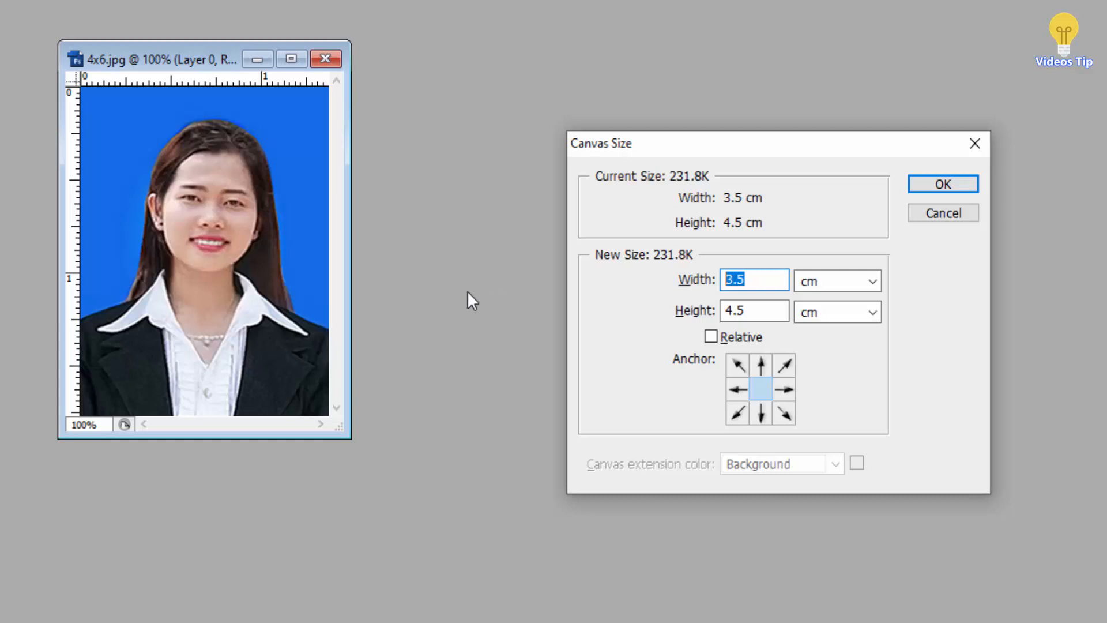
{"action": "type", "text": "15"}
{"action": "left_click", "coordinate": [774, 310]}
{"action": "double_click", "coordinate": [774, 309]}
{"action": "type", "text": "10"}
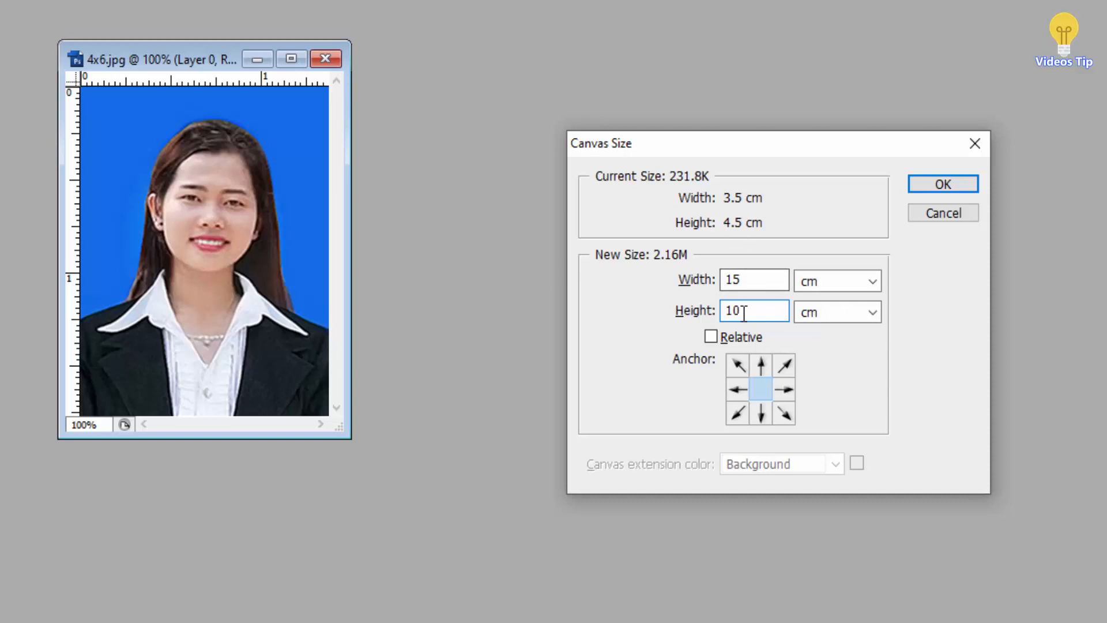
{"action": "left_click_drag", "start_coordinate": [758, 309], "coordinate": [287, 267]}
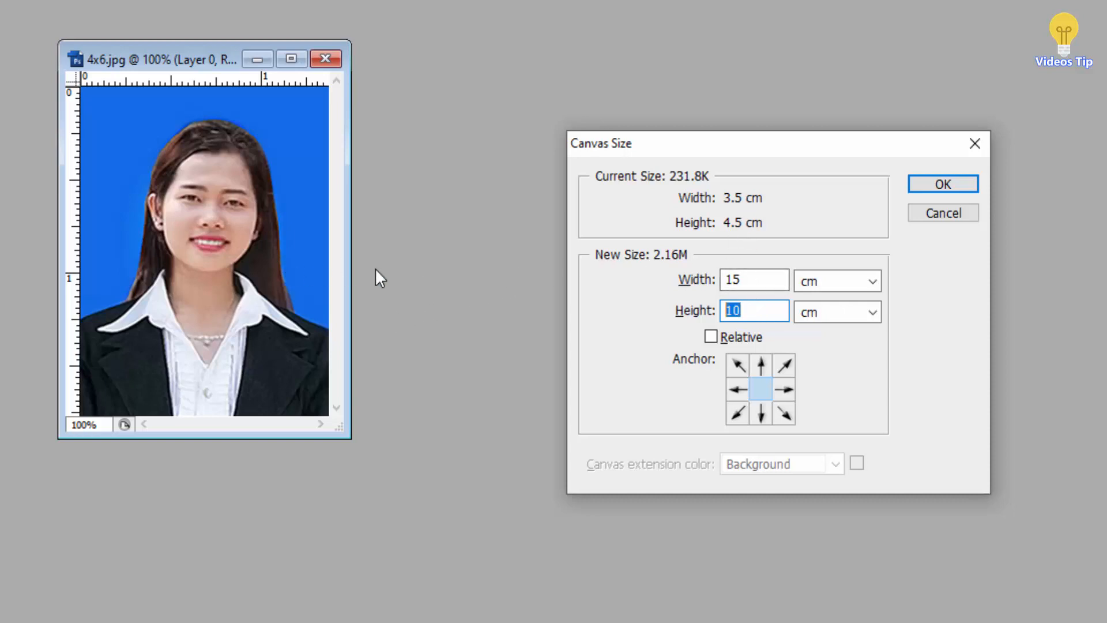
{"action": "left_click_drag", "start_coordinate": [739, 285], "coordinate": [269, 237]}
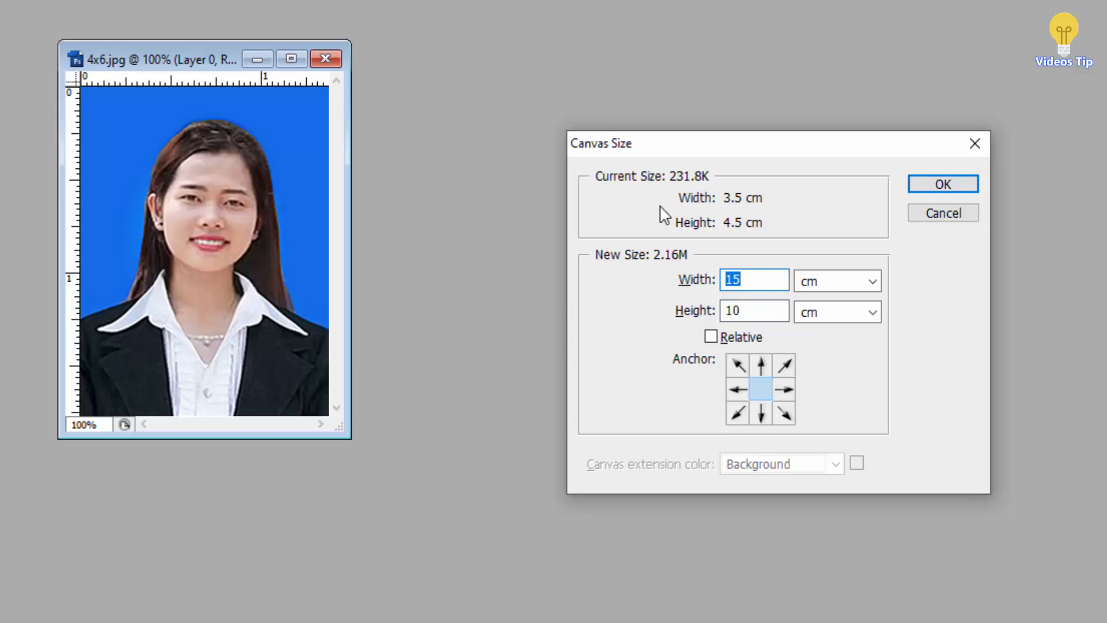
{"action": "left_click", "coordinate": [940, 185]}
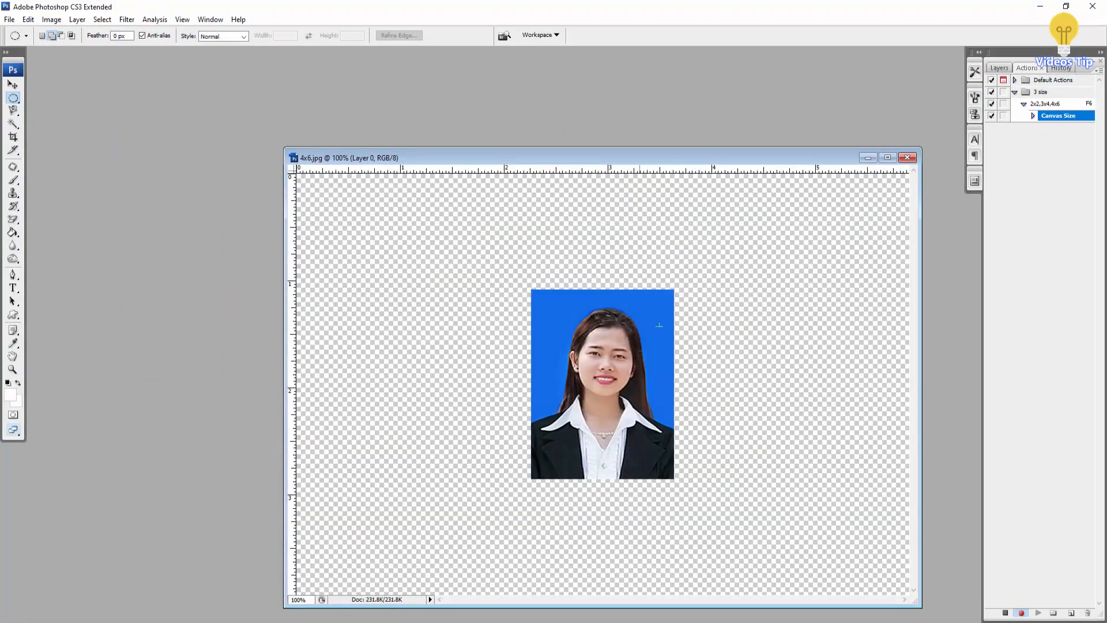
Move the photo into the canvas's upper-left corner, leaving a narrow even margin along both edges.
{"action": "key", "text": "ctrl+0"}
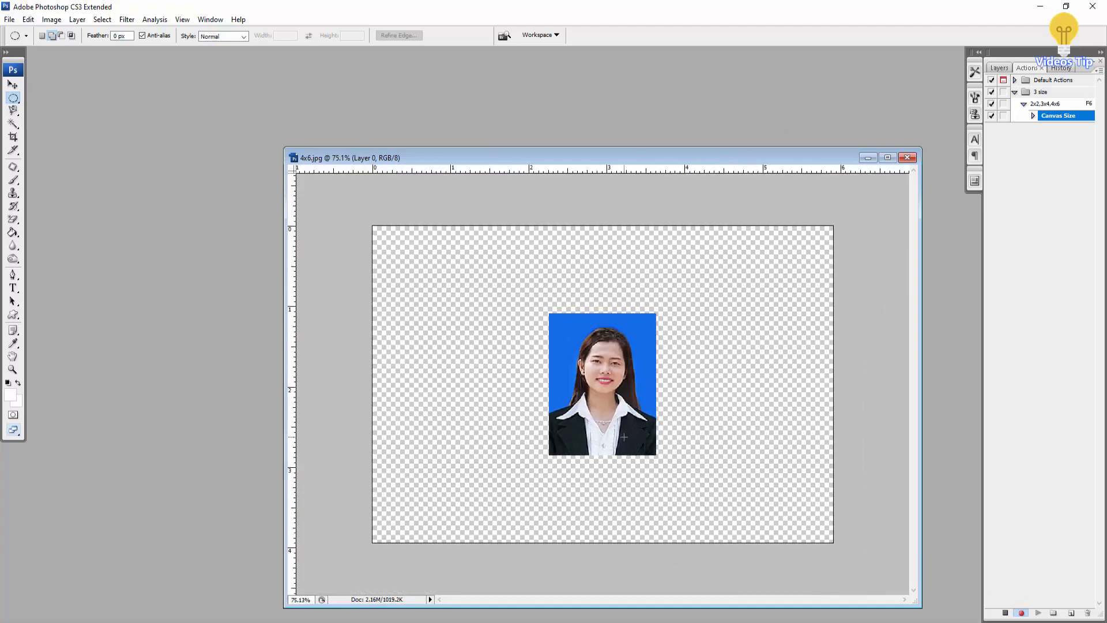
{"action": "key", "text": "v"}
{"action": "key", "text": "ctrl+0"}
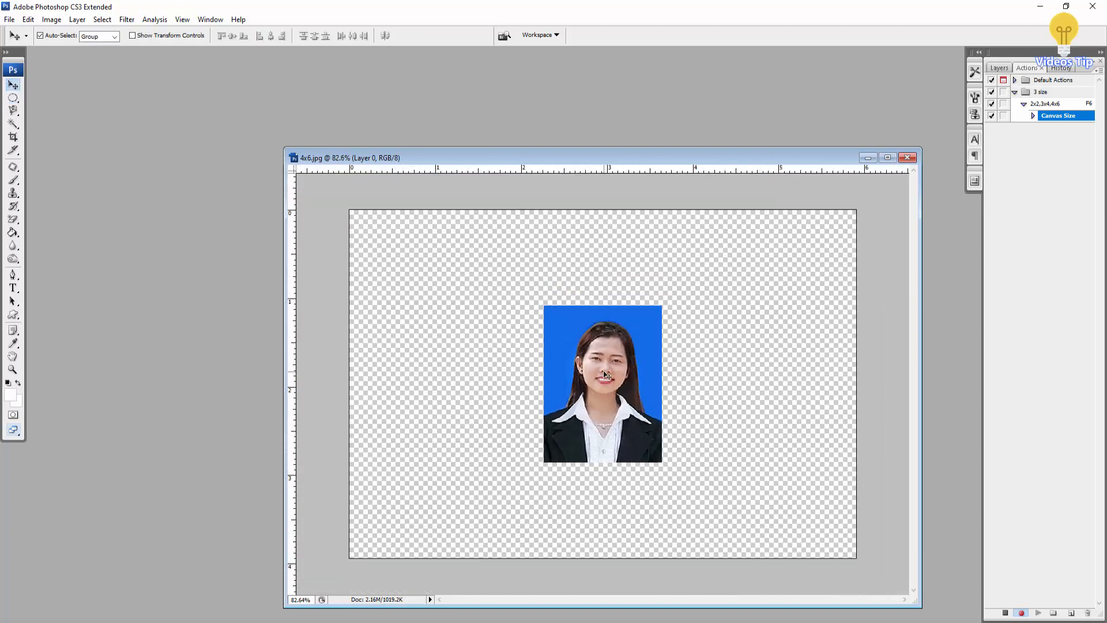
{"action": "left_click_drag", "start_coordinate": [599, 369], "coordinate": [418, 284]}
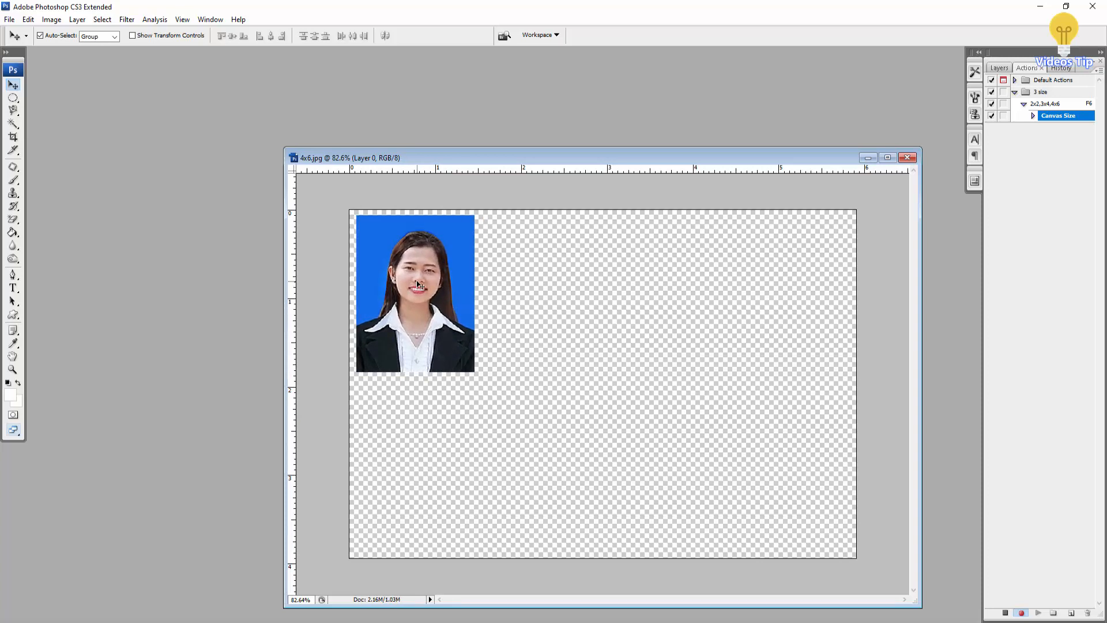
{"action": "key", "text": "Left"}
{"action": "key", "text": "Left"}
{"action": "key", "text": "Down"}
{"action": "key", "text": "Down"}
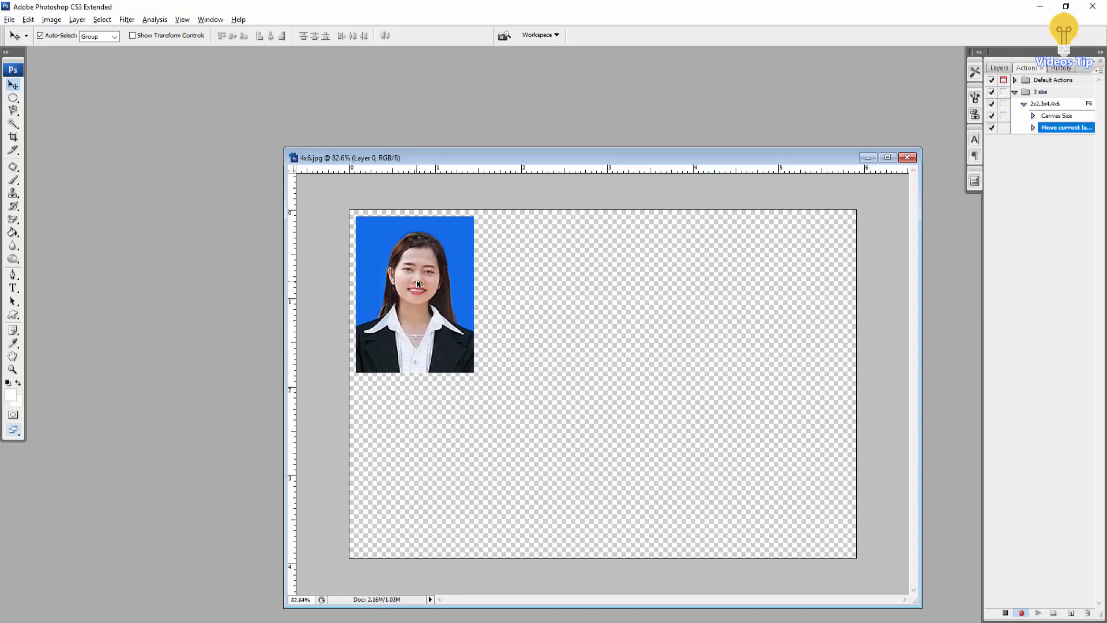
Duplicate the photo into a row of four evenly spaced copies across the upper part of the canvas.
{"action": "left_click_drag", "start_coordinate": [418, 284], "coordinate": [540, 299]}
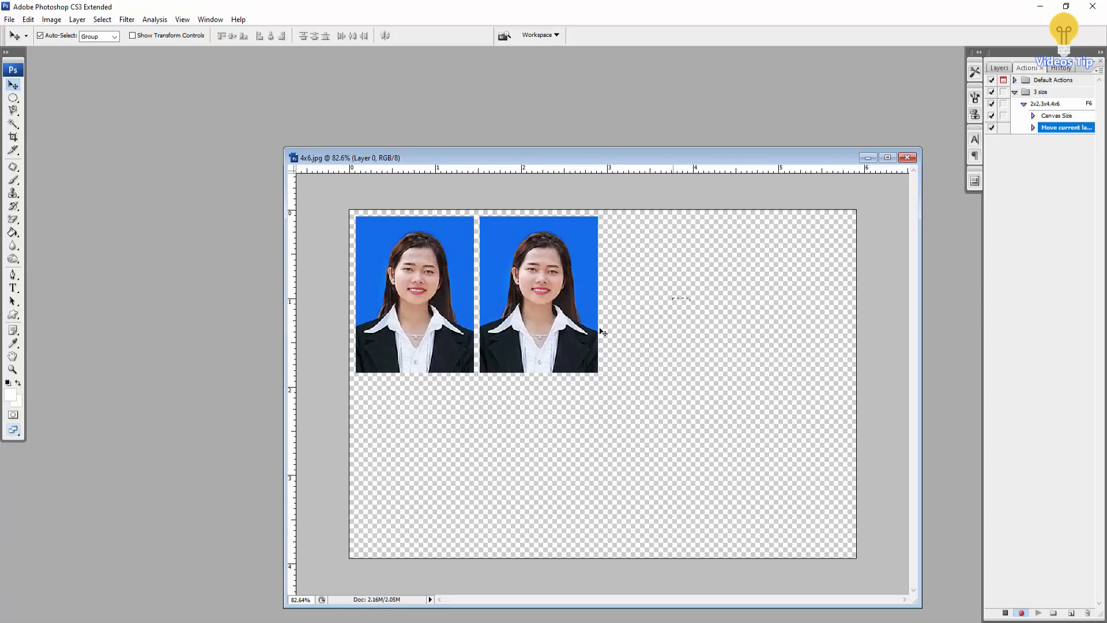
{"action": "left_click", "coordinate": [398, 364], "text": "shift"}
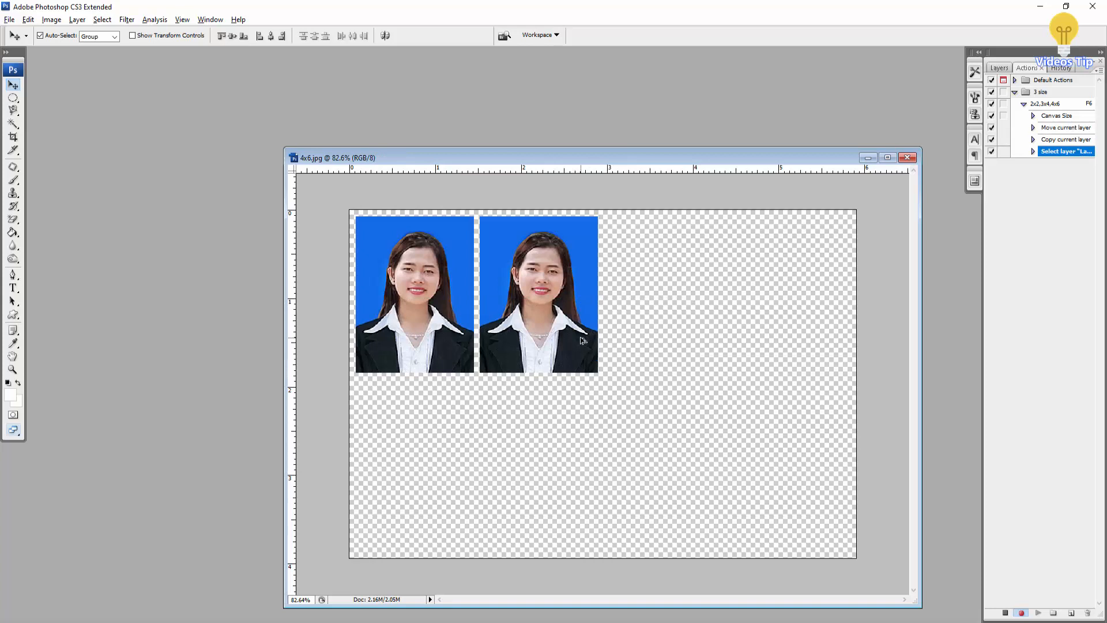
{"action": "left_click_drag", "start_coordinate": [583, 341], "coordinate": [829, 343]}
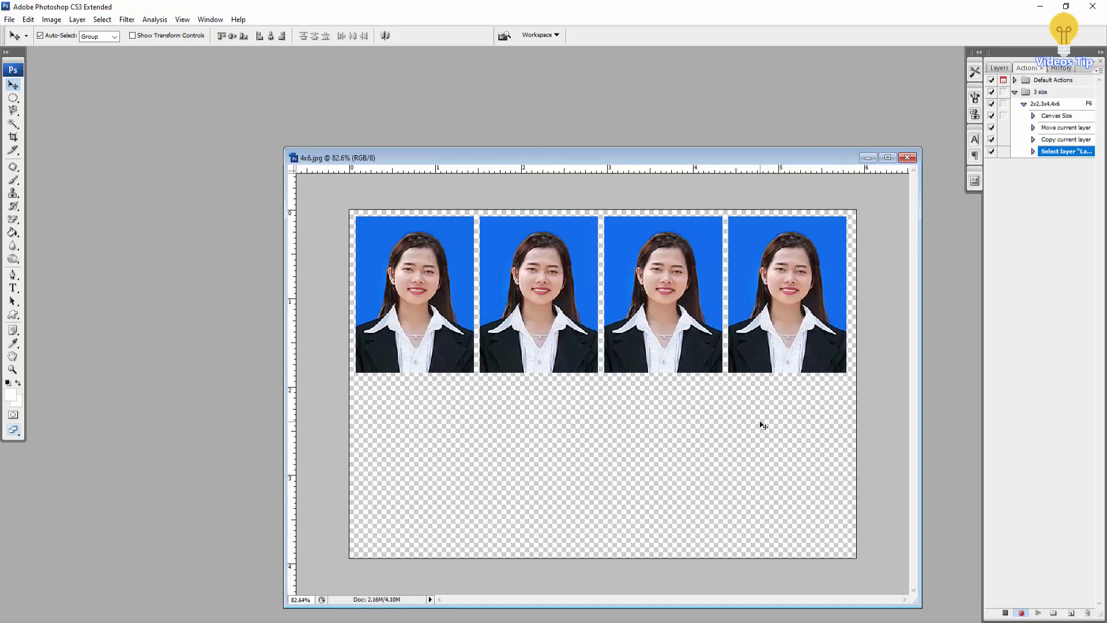
Select all four photos in the row and nudge them slightly down and right to even the margins.
{"action": "left_click_drag", "start_coordinate": [739, 380], "coordinate": [400, 271]}
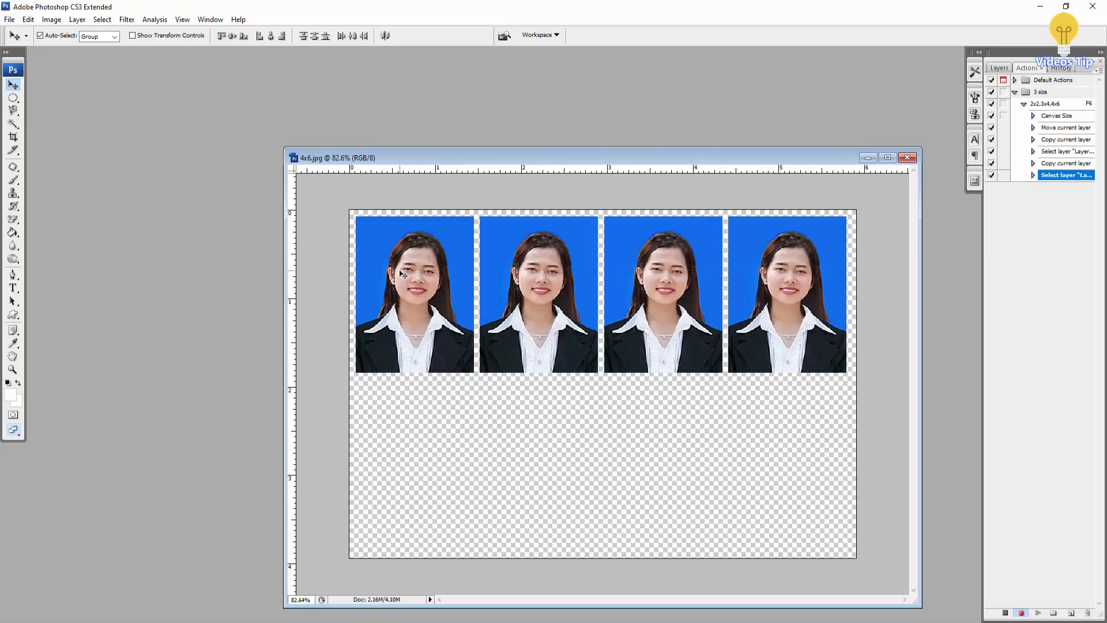
{"action": "key", "text": "Down"}
{"action": "key", "text": "Down"}
{"action": "key", "text": "Down"}
{"action": "key", "text": "Down"}
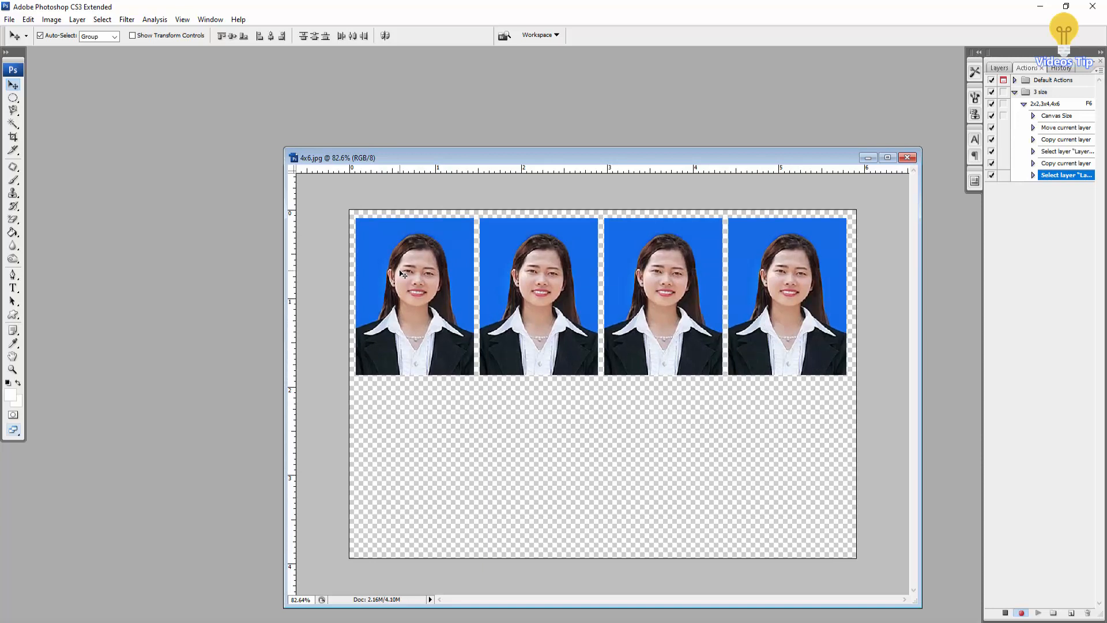
{"action": "key", "text": "Down"}
{"action": "key", "text": "Right"}
{"action": "key", "text": "Right"}
{"action": "key", "text": "Right"}
{"action": "key", "text": "Right"}
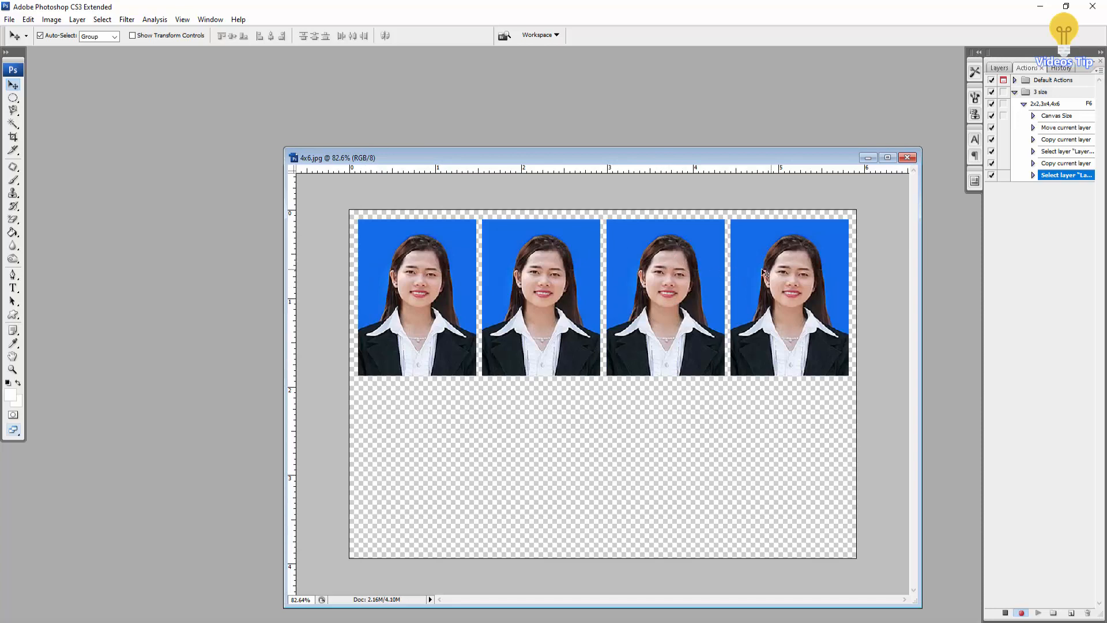
Duplicate the row's first photo directly below it and rotate the copy 90° clockwise with Free Transform.
{"action": "left_click", "coordinate": [381, 280]}
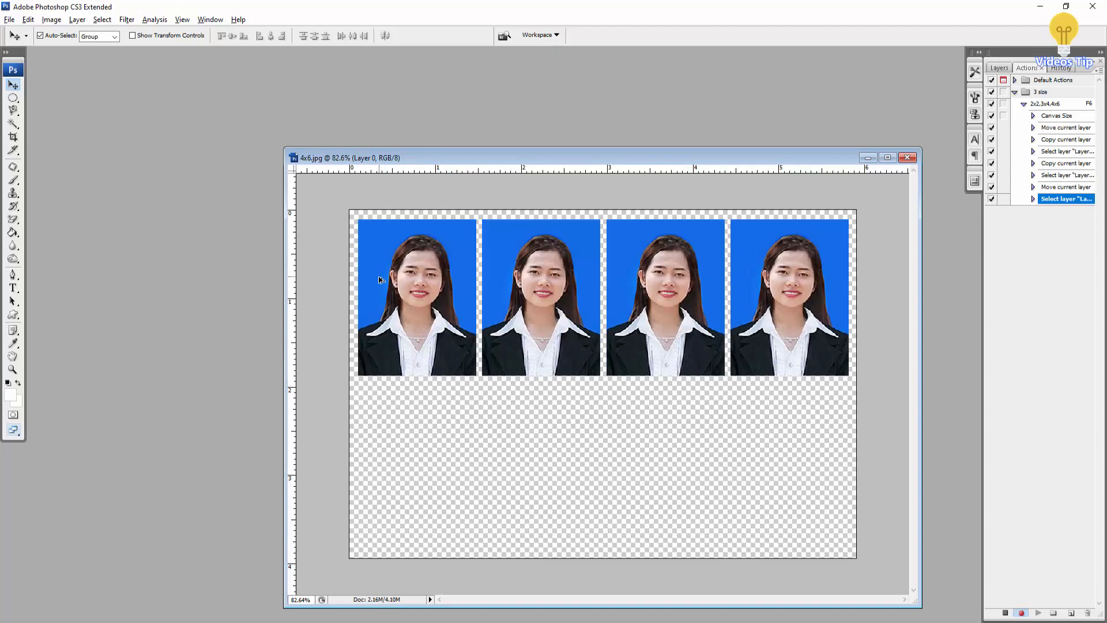
{"action": "left_click_drag", "start_coordinate": [380, 279], "coordinate": [381, 437]}
{"action": "key", "text": "ctrl+t"}
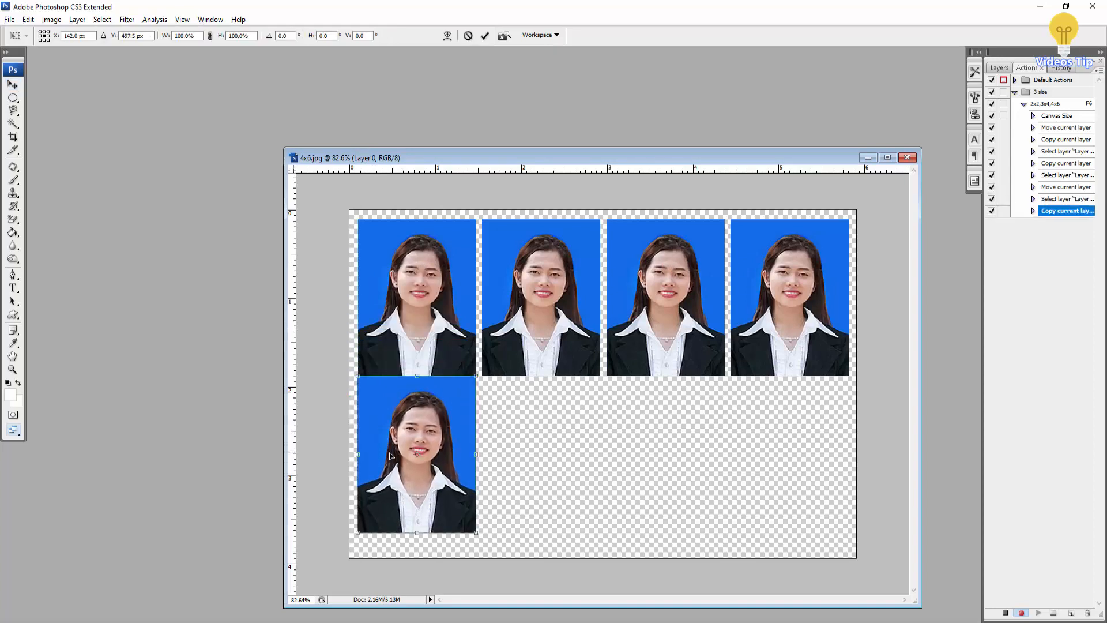
{"action": "right_click", "coordinate": [379, 430]}
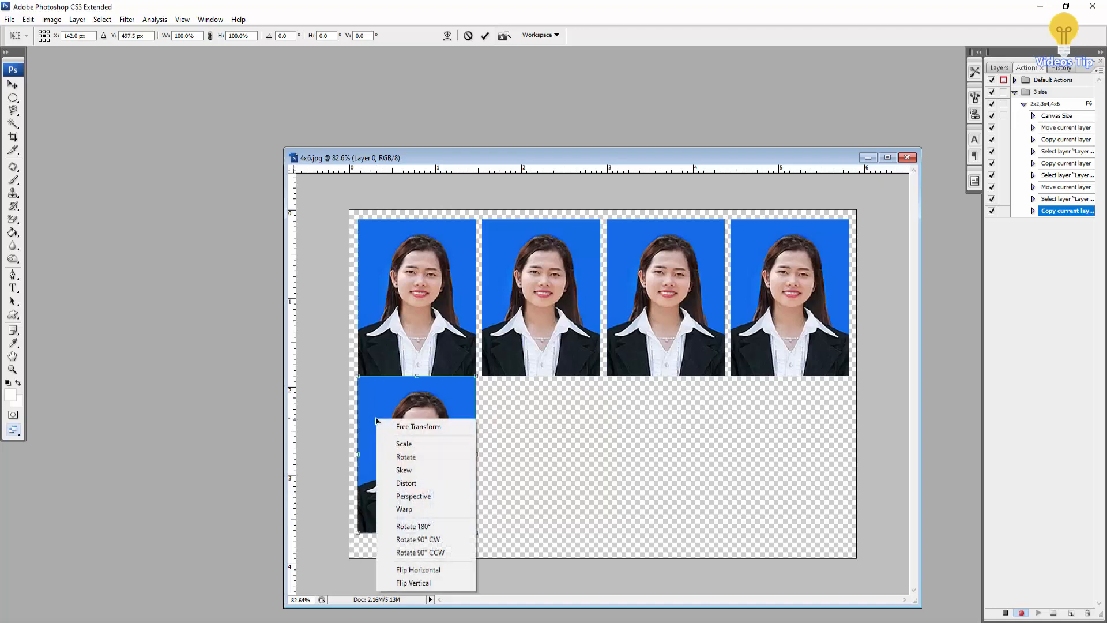
{"action": "left_click", "coordinate": [421, 539]}
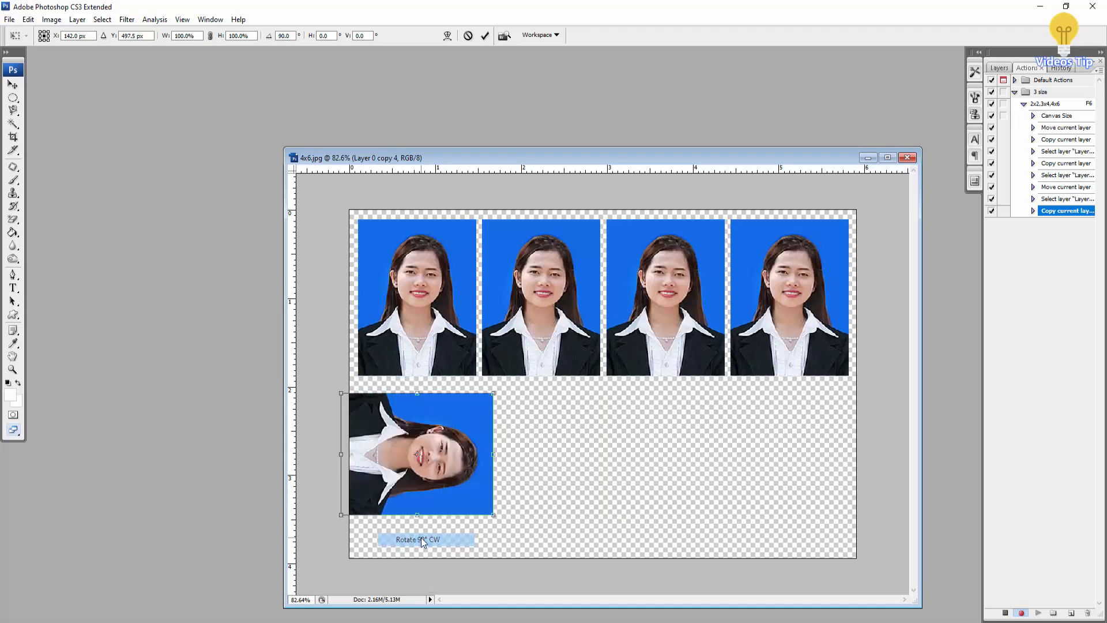
Move the rotated copy up against the first photo's lower edge, aligning its outer side edge with that photo's.
{"action": "scroll", "coordinate": [380, 415], "scroll_direction": "up", "scroll_amount": 2}
{"action": "scroll", "coordinate": [380, 415], "scroll_direction": "up", "scroll_amount": 3}
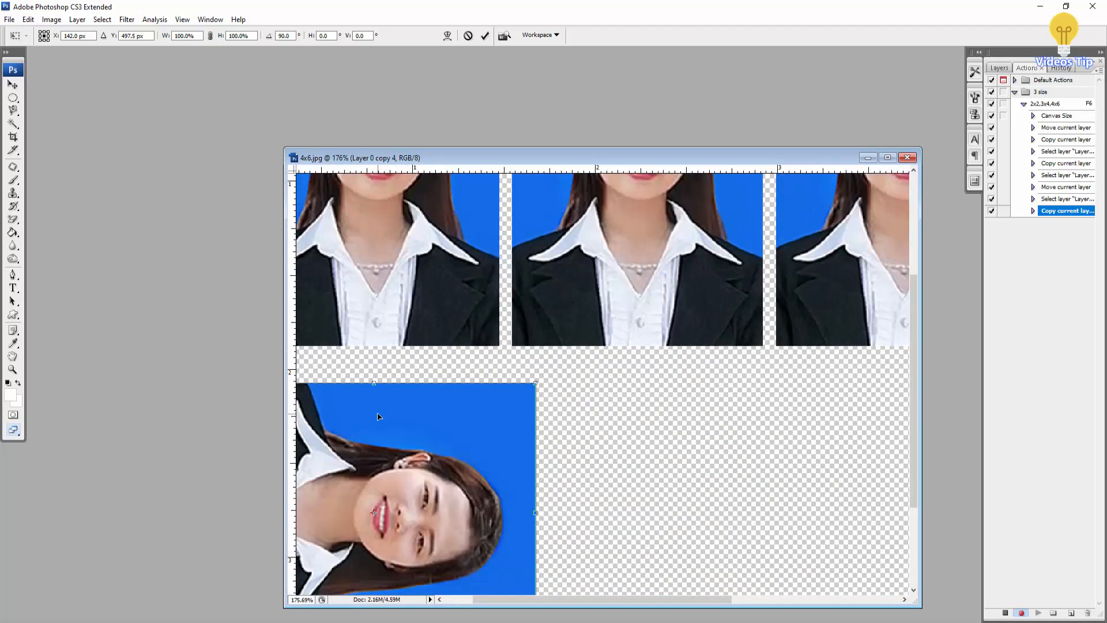
{"action": "left_click_drag", "start_coordinate": [433, 466], "coordinate": [452, 398]}
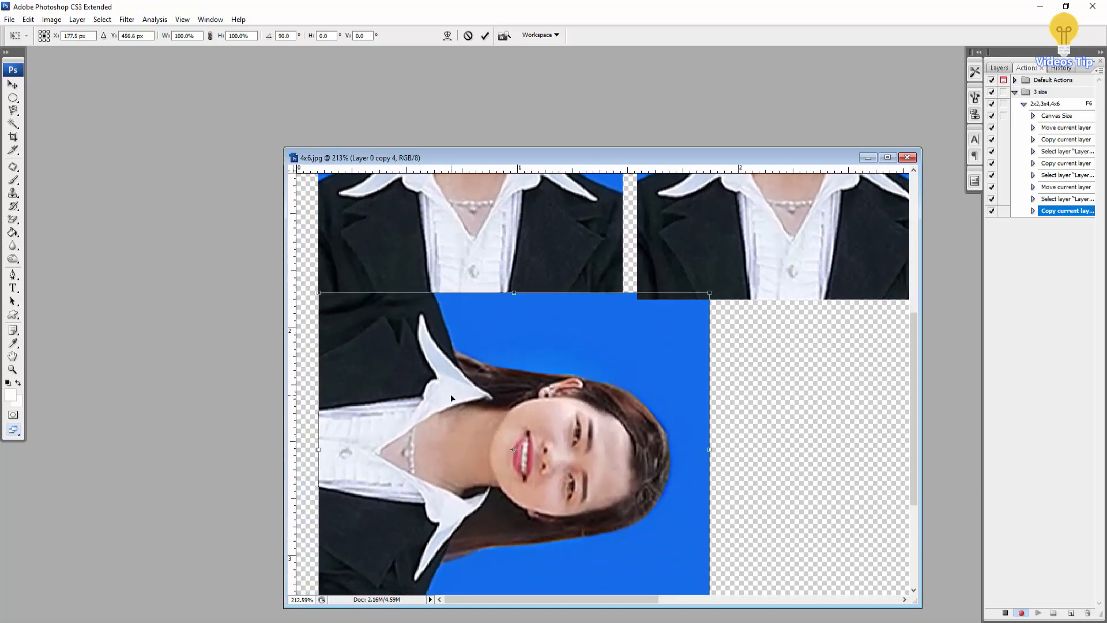
Scale the rotated copy proportionally to 77.7% so its width matches the upright photo above it.
{"action": "scroll", "coordinate": [670, 567], "scroll_direction": "down", "scroll_amount": 1}
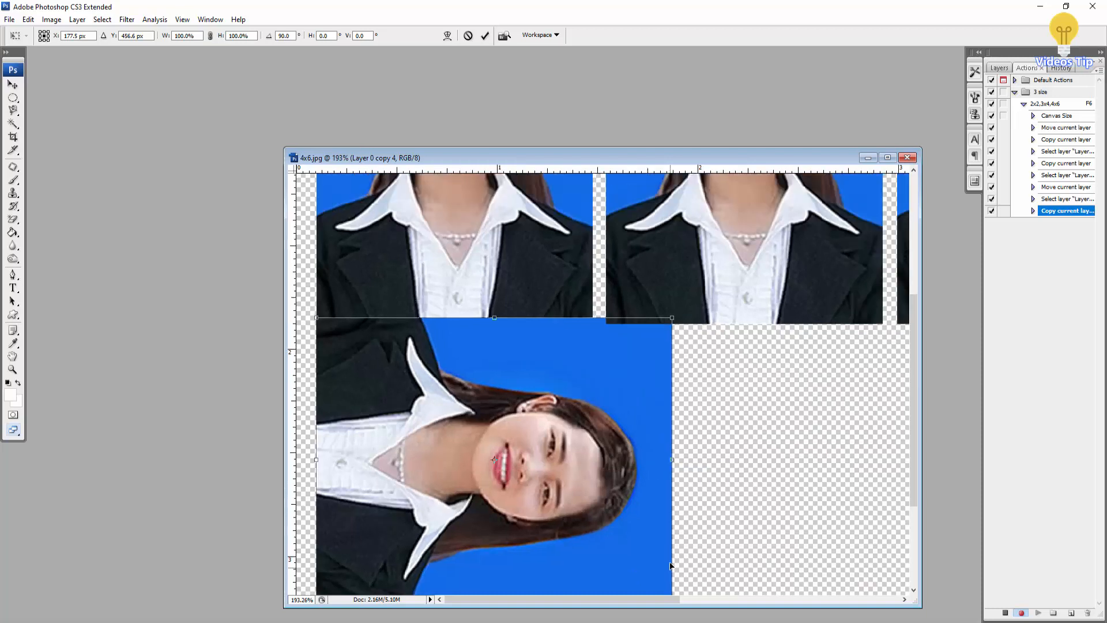
{"action": "left_click_drag", "start_coordinate": [630, 494], "coordinate": [656, 351]}
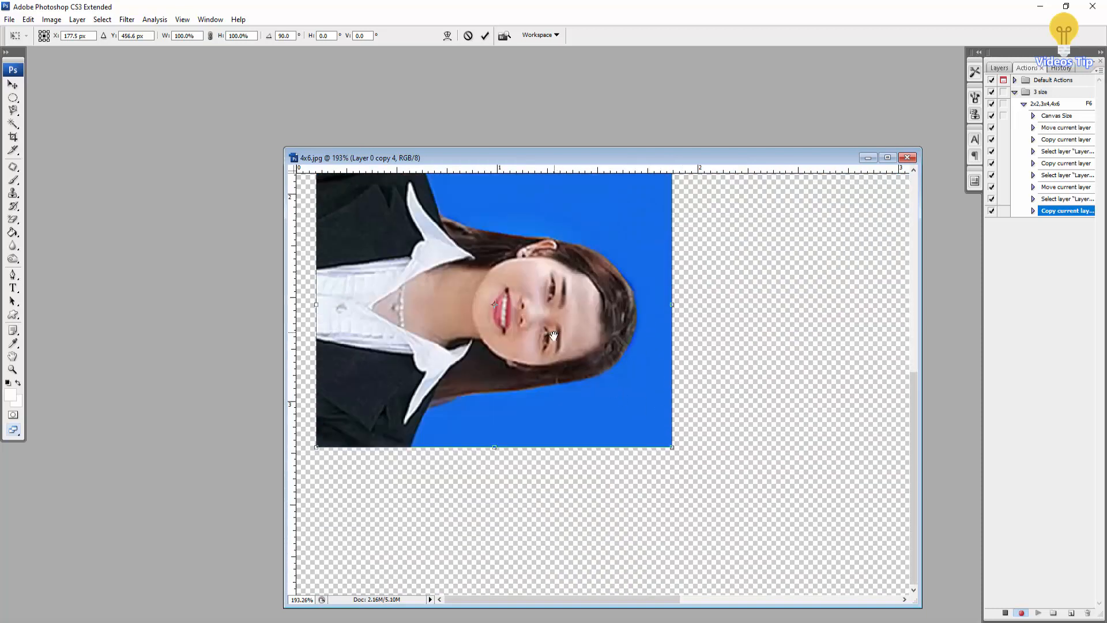
{"action": "left_click_drag", "start_coordinate": [554, 336], "coordinate": [559, 411]}
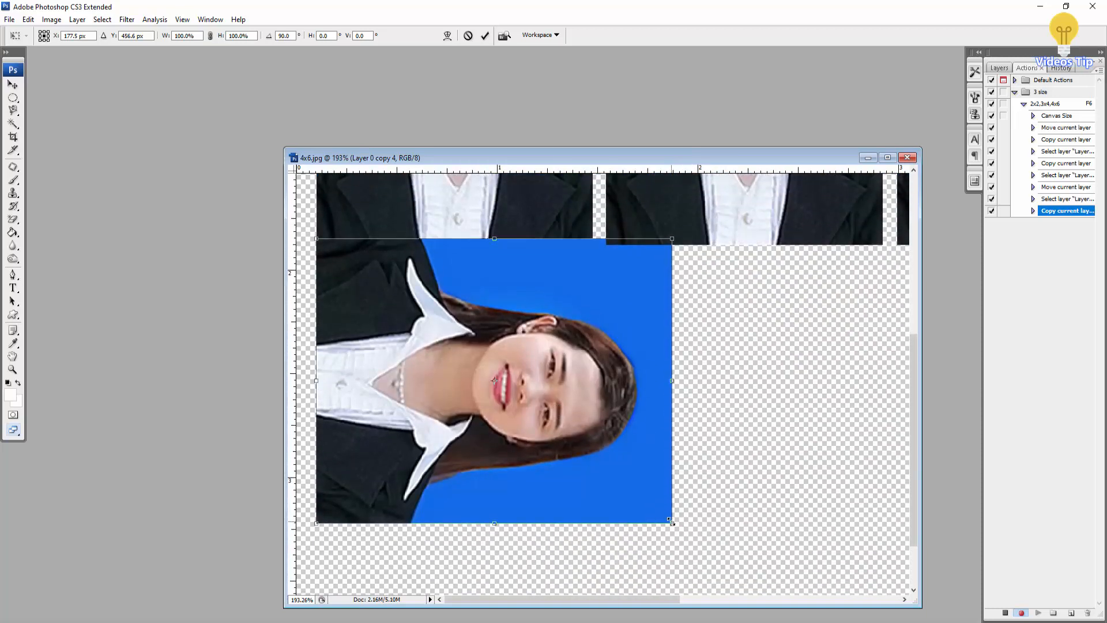
{"action": "left_click_drag", "start_coordinate": [671, 521], "coordinate": [617, 423]}
{"action": "scroll", "coordinate": [584, 202], "scroll_direction": "up", "scroll_amount": 10}
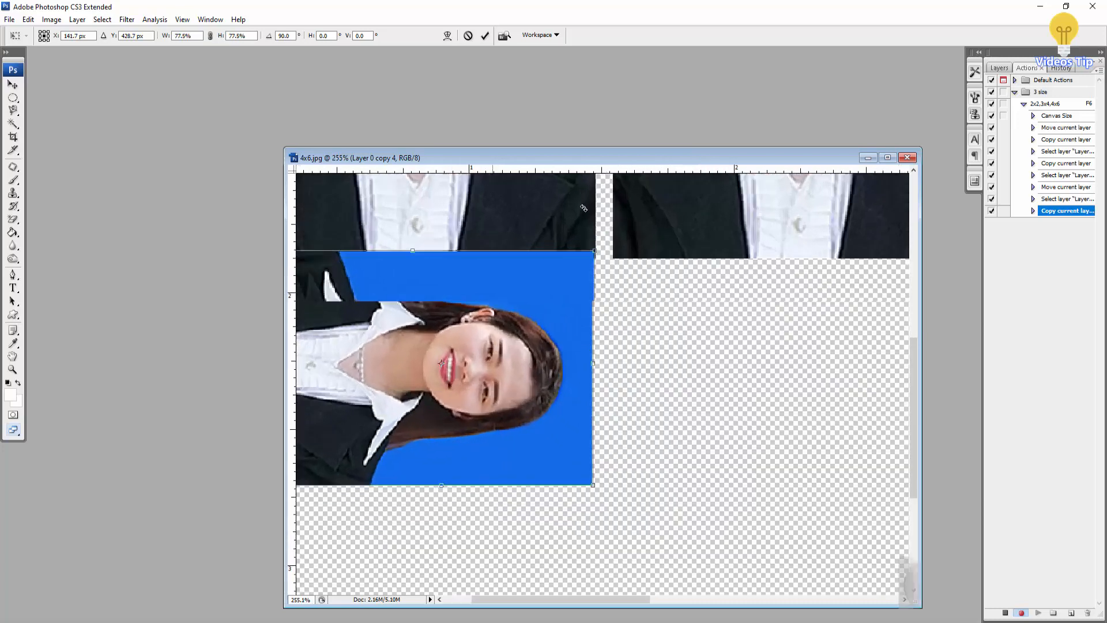
{"action": "scroll", "coordinate": [601, 272], "scroll_direction": "up", "scroll_amount": 3}
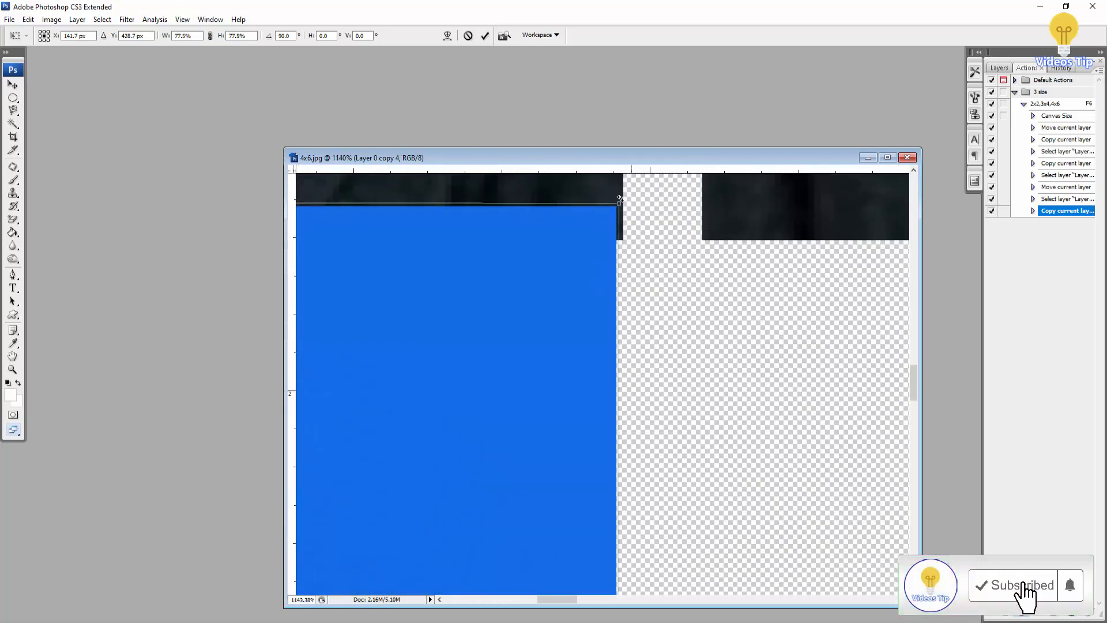
{"action": "left_click_drag", "start_coordinate": [623, 204], "coordinate": [624, 201]}
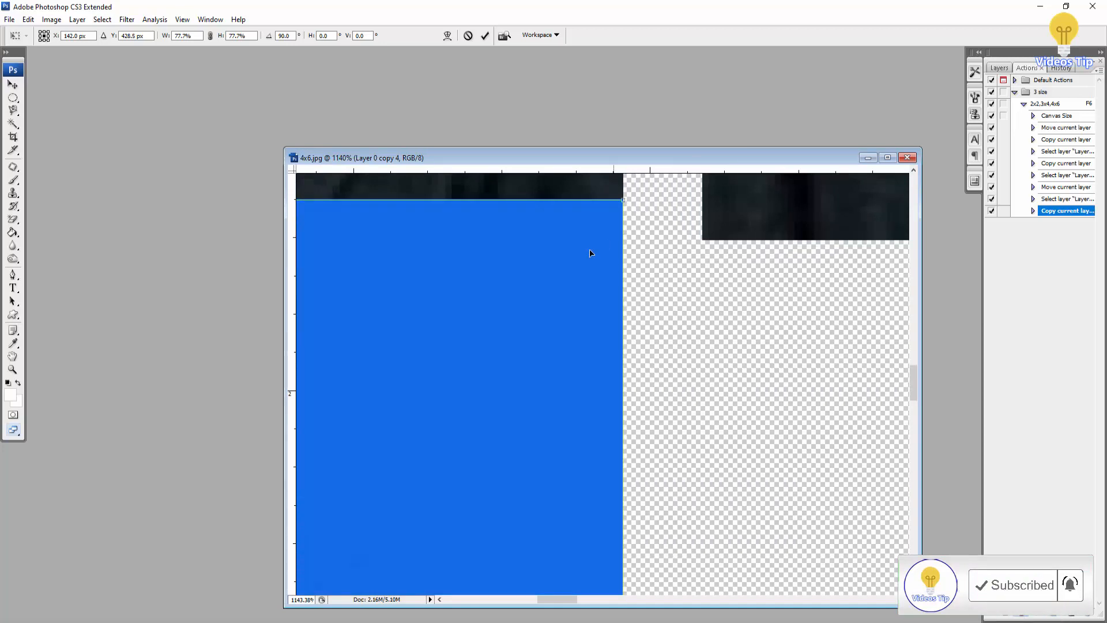
Nudge the rotated copy down to leave a narrow gap below the first photo, and apply the transform.
{"action": "scroll", "coordinate": [589, 250], "scroll_direction": "down", "scroll_amount": 8}
{"action": "scroll", "coordinate": [565, 254], "scroll_direction": "down", "scroll_amount": 4}
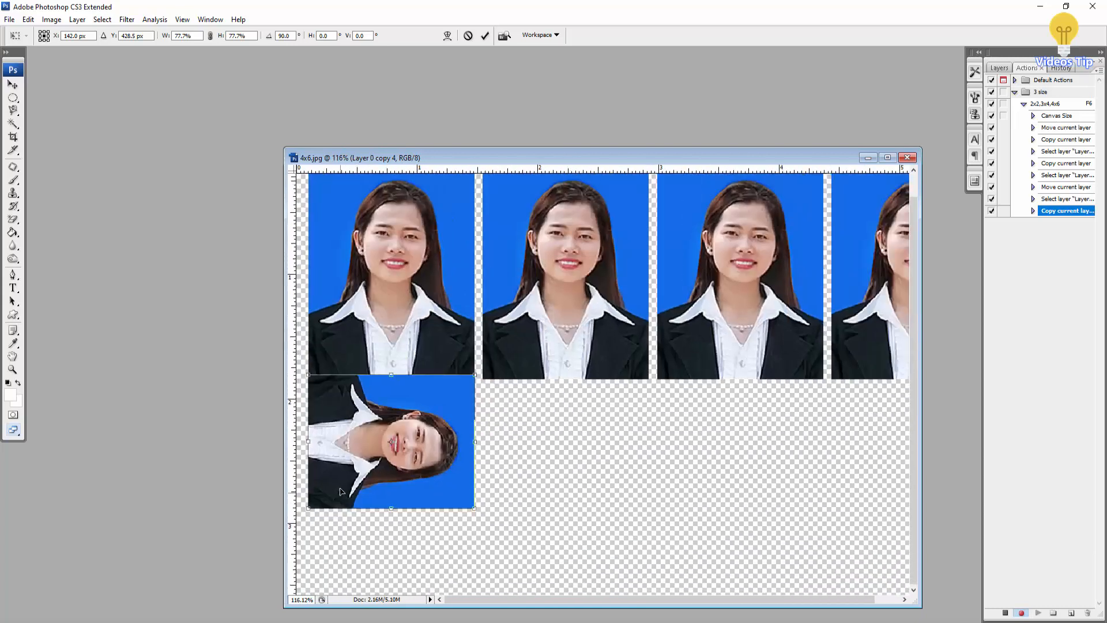
{"action": "scroll", "coordinate": [340, 491], "scroll_direction": "down", "scroll_amount": 1}
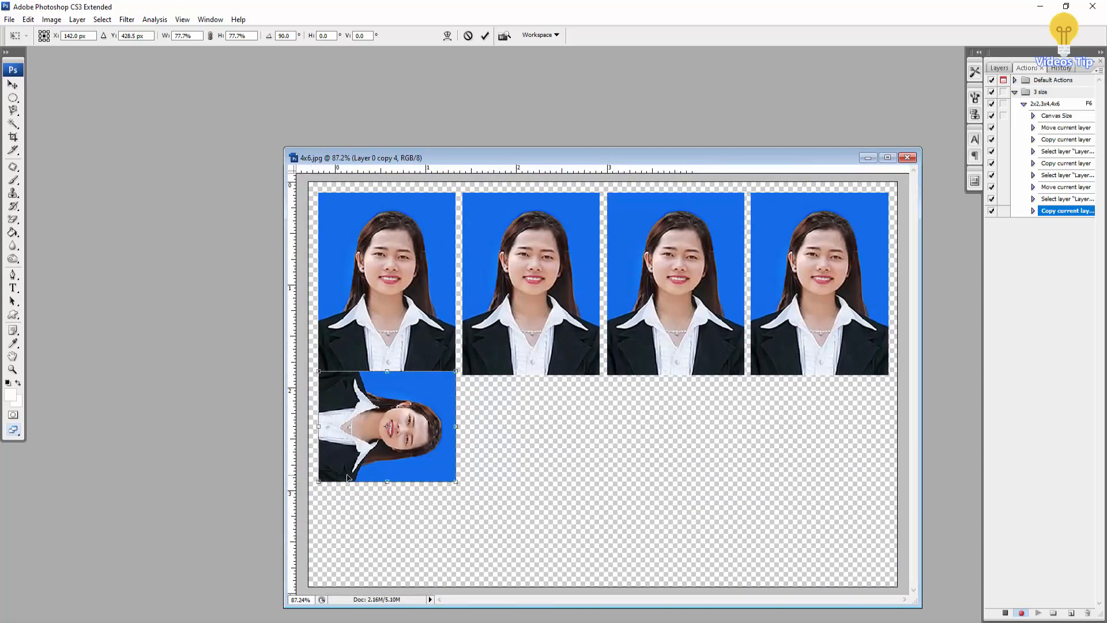
{"action": "scroll", "coordinate": [347, 477], "scroll_direction": "down", "scroll_amount": 1}
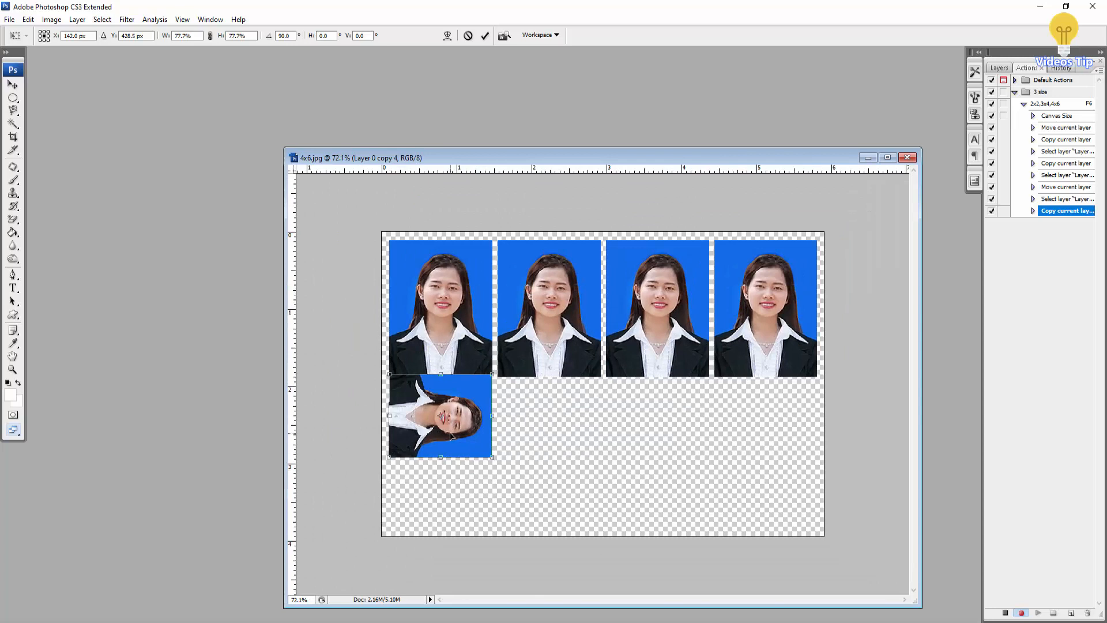
{"action": "key", "text": "Down"}
{"action": "key", "text": "Down"}
{"action": "key", "text": "Down"}
{"action": "key", "text": "Down"}
{"action": "key", "text": "Down"}
{"action": "key", "text": "Down"}
{"action": "key", "text": "Down"}
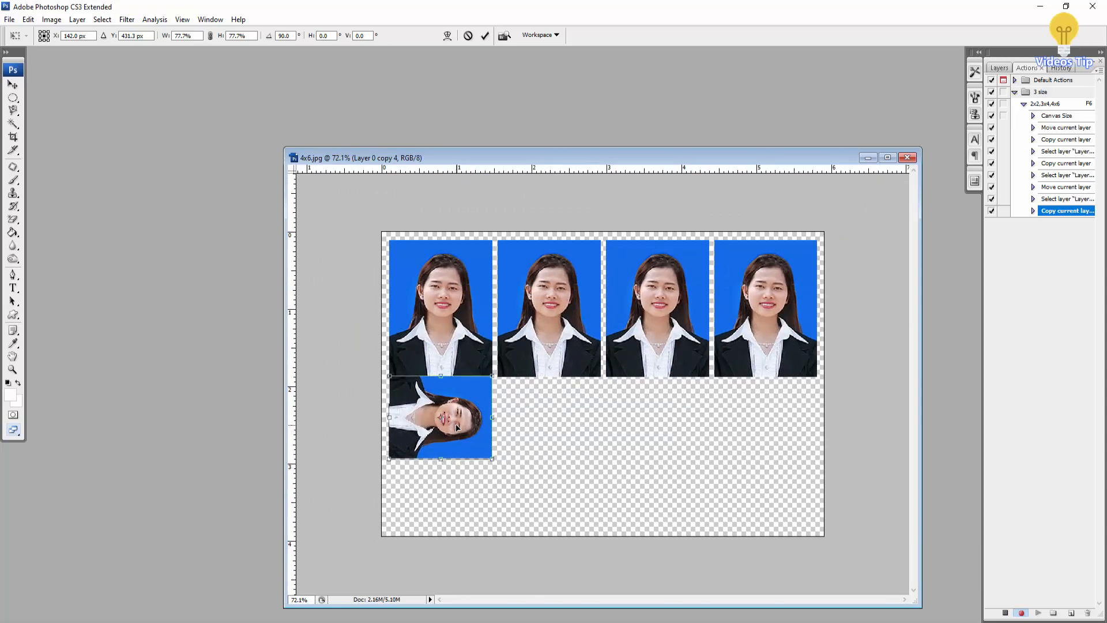
{"action": "key", "text": "Down"}
{"action": "key", "text": "Down"}
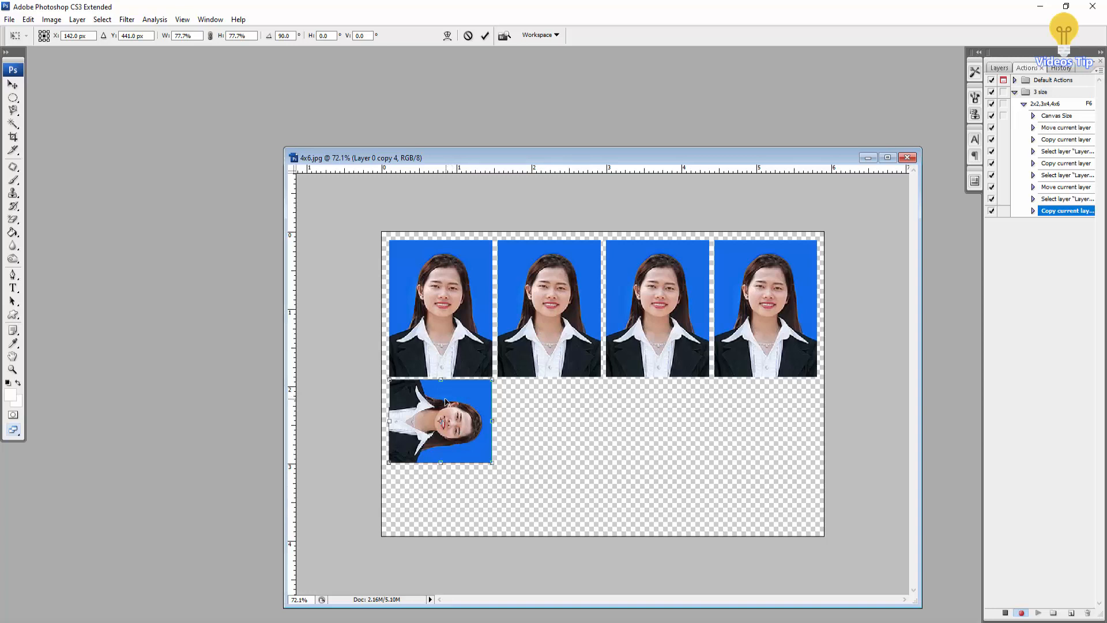
{"action": "key", "text": "Return"}
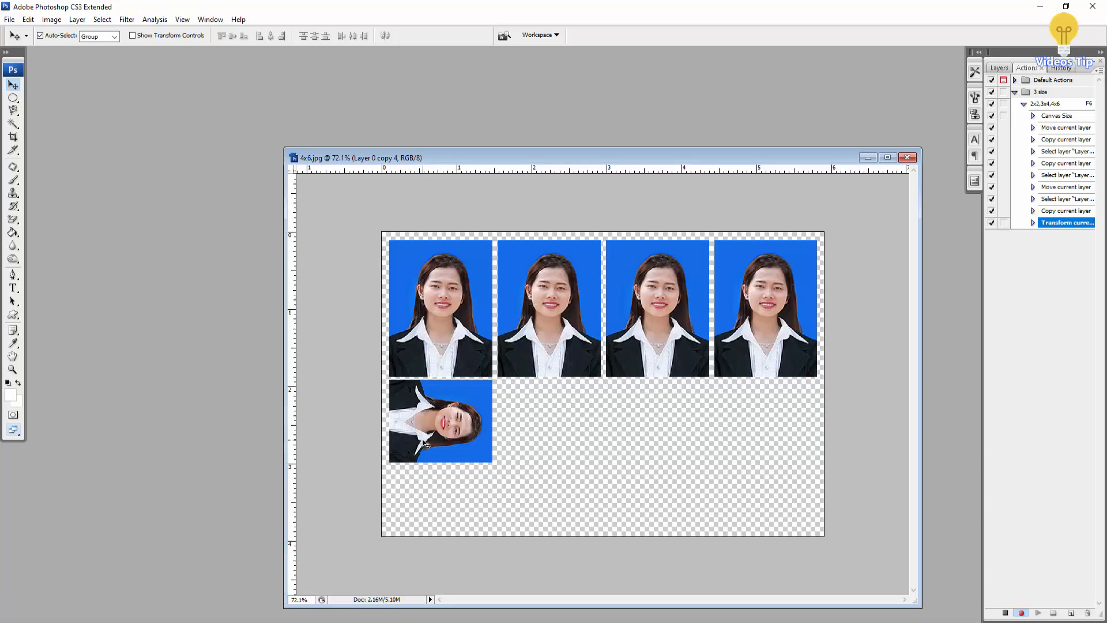
Duplicate the rotated photo into a second row of four, each copy aligned under an upright photo.
{"action": "scroll", "coordinate": [423, 441], "scroll_direction": "up", "scroll_amount": 3}
{"action": "left_click_drag", "start_coordinate": [408, 446], "coordinate": [551, 449]}
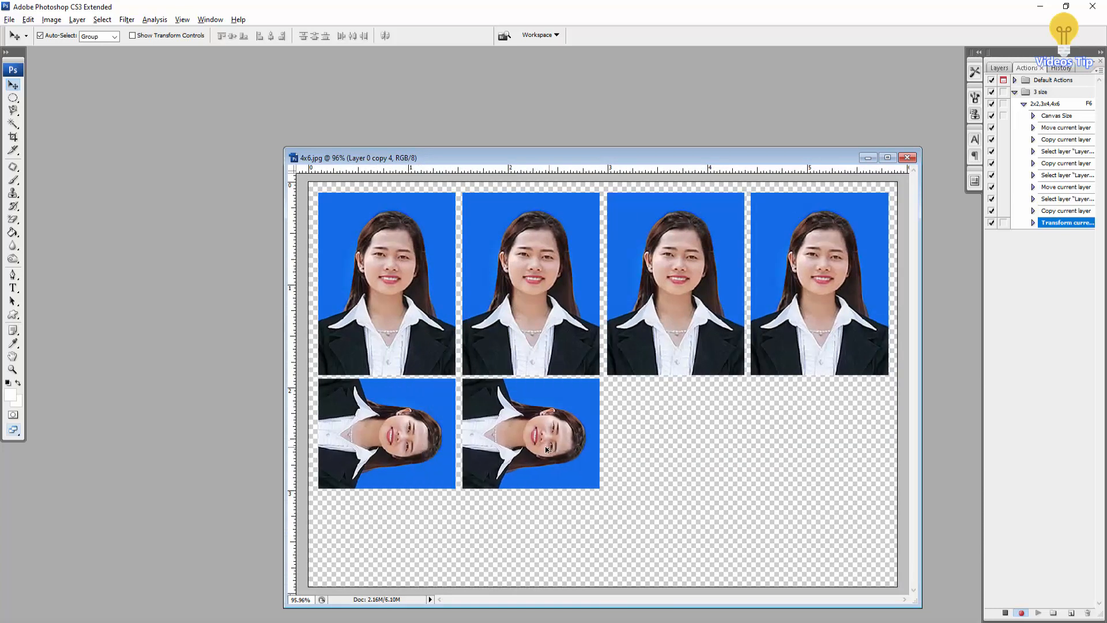
{"action": "left_click_drag", "start_coordinate": [549, 528], "coordinate": [403, 469]}
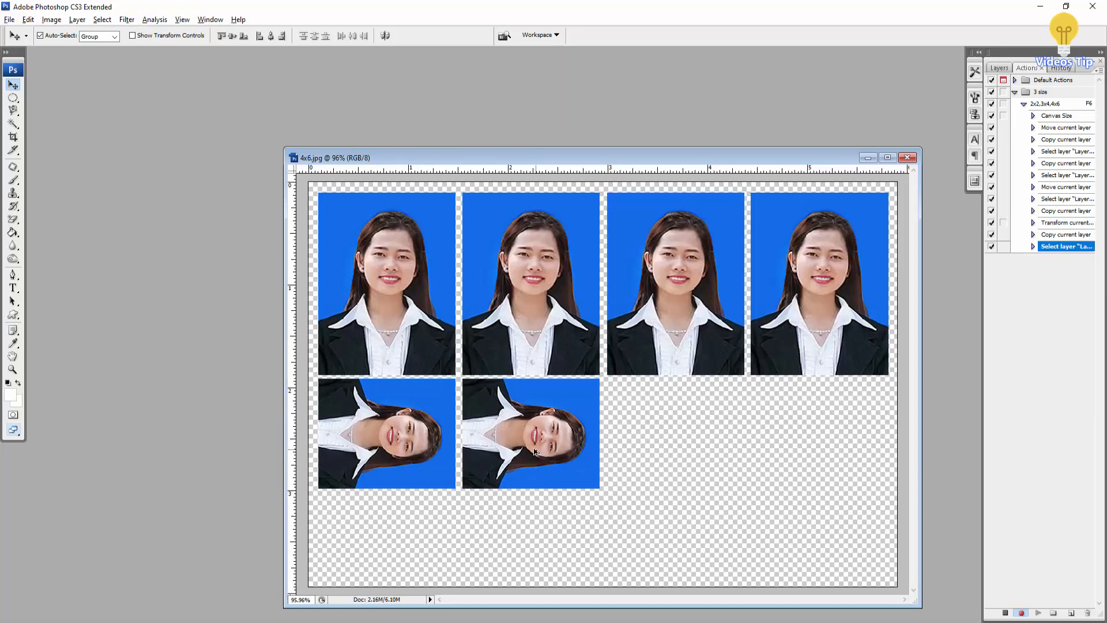
{"action": "left_click_drag", "start_coordinate": [535, 452], "coordinate": [825, 438]}
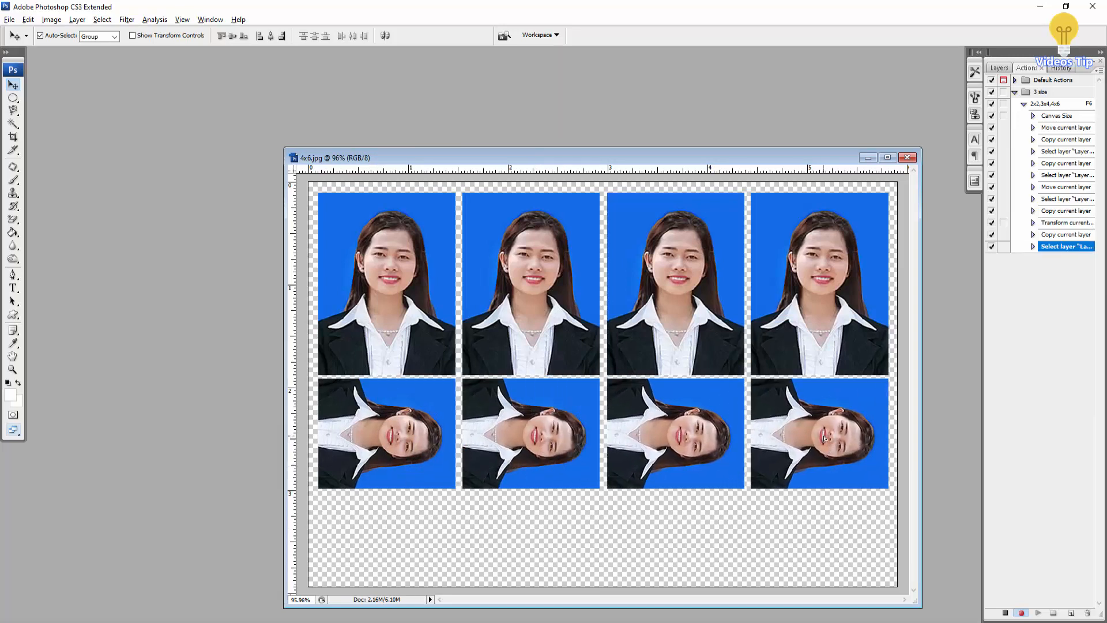
Duplicate the second row's first photo, rotate the copy 90° counterclockwise with Free Transform, and align it with the original's upper-left corner.
{"action": "scroll", "coordinate": [812, 438], "scroll_direction": "down", "scroll_amount": 3}
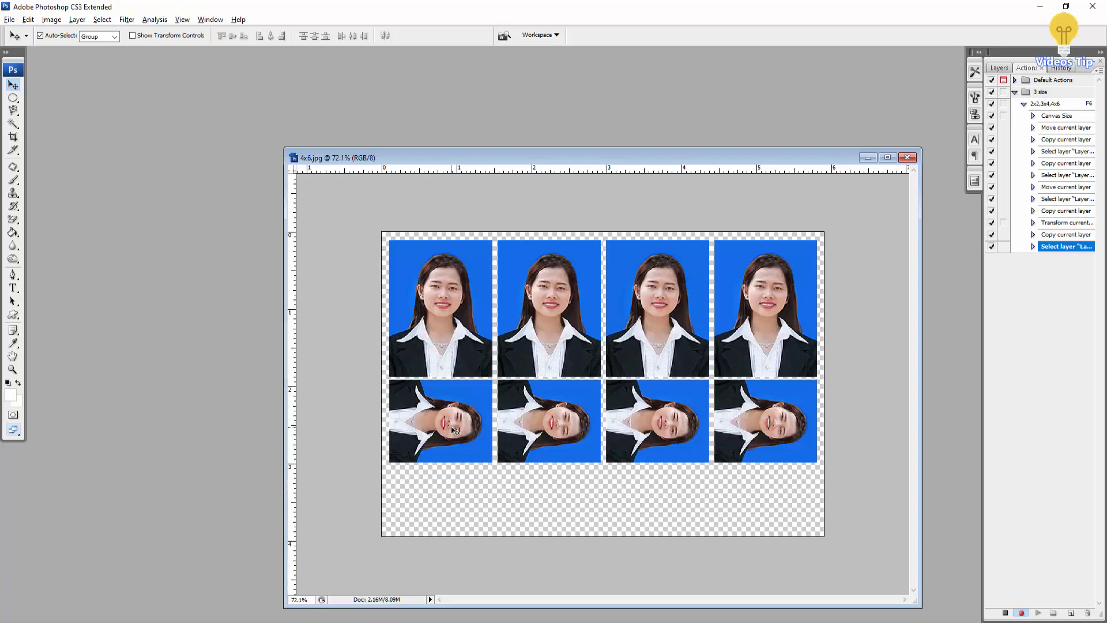
{"action": "left_click_drag", "start_coordinate": [452, 430], "coordinate": [450, 498]}
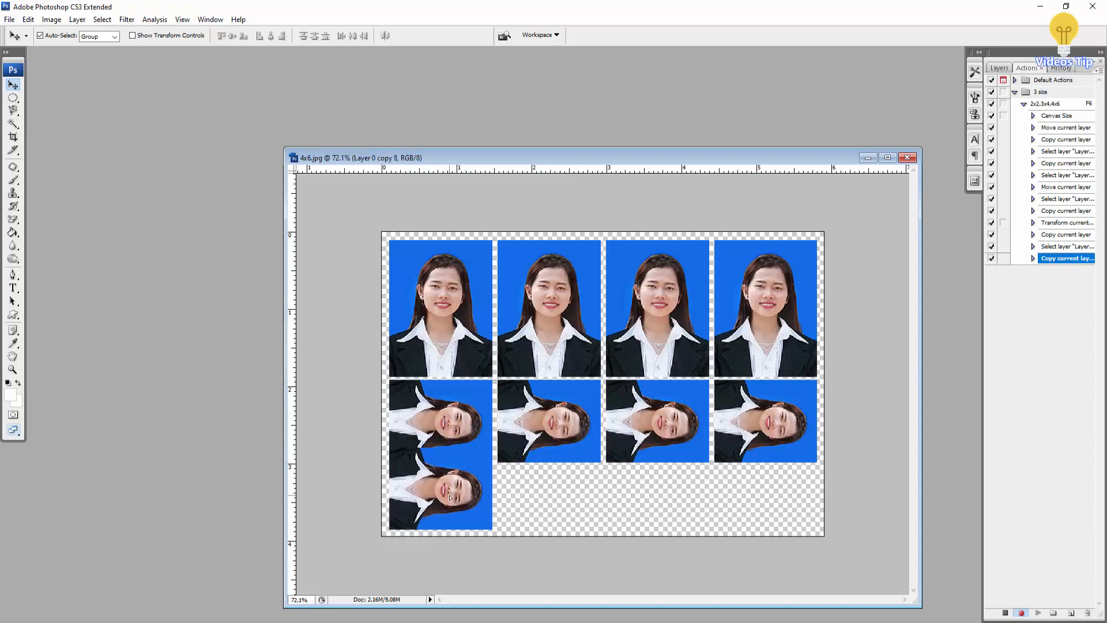
{"action": "key", "text": "ctrl+t"}
{"action": "right_click", "coordinate": [451, 465]}
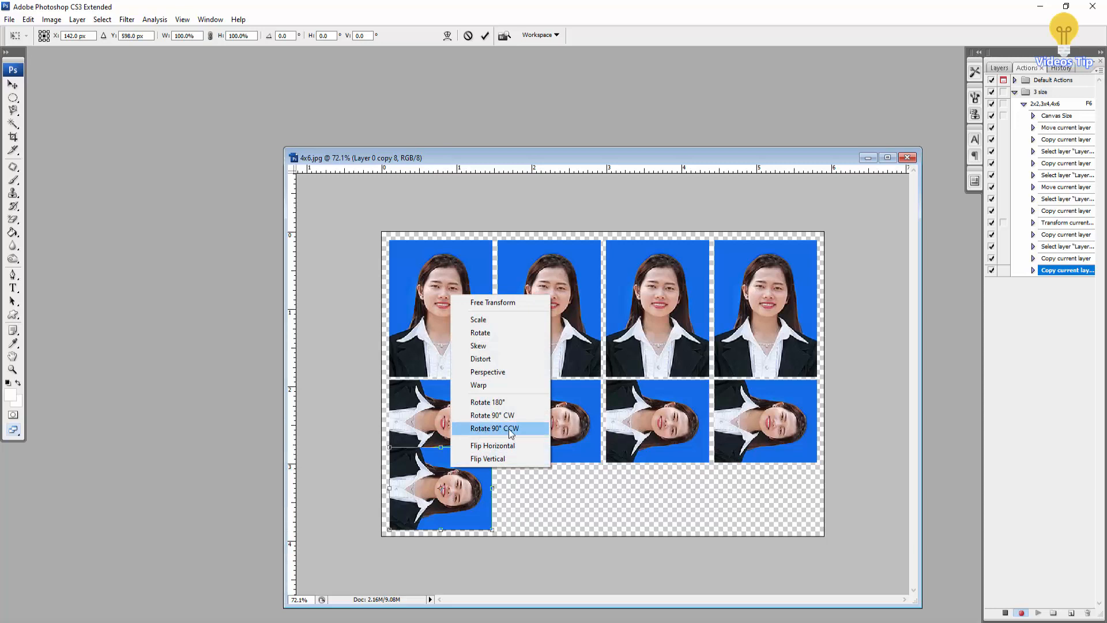
{"action": "left_click", "coordinate": [489, 429]}
{"action": "key", "text": "ctrl+0"}
{"action": "left_click_drag", "start_coordinate": [399, 481], "coordinate": [397, 421]}
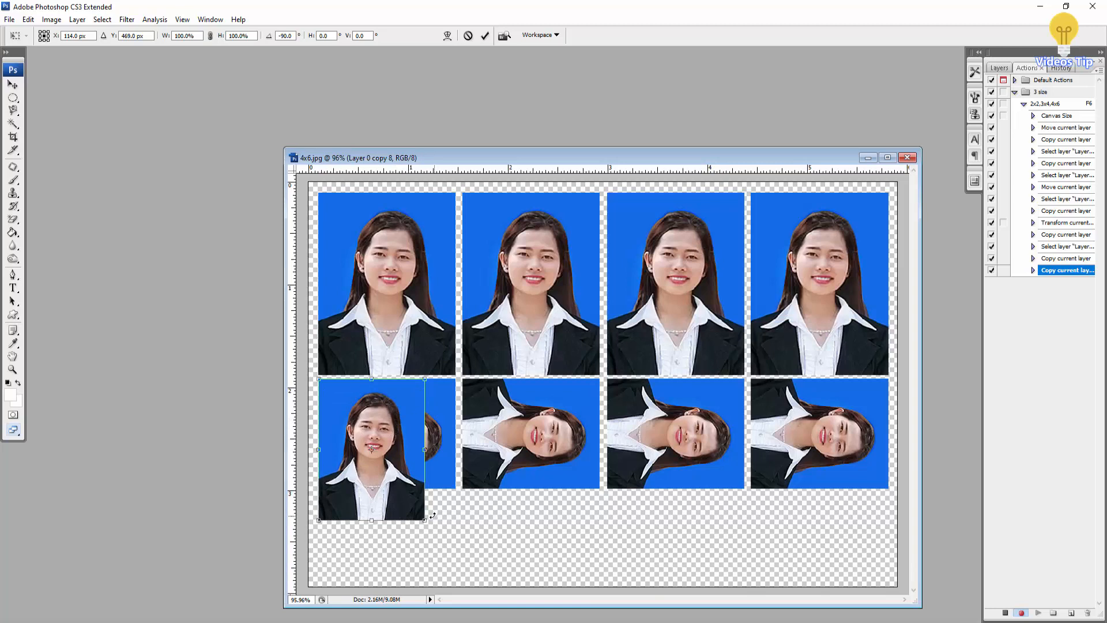
Scale the upright copy proportionally to 77.4% so its height matches the second row, and apply the transform.
{"action": "scroll", "coordinate": [396, 434], "scroll_direction": "up", "scroll_amount": 3}
{"action": "scroll", "coordinate": [356, 425], "scroll_direction": "down", "scroll_amount": 2}
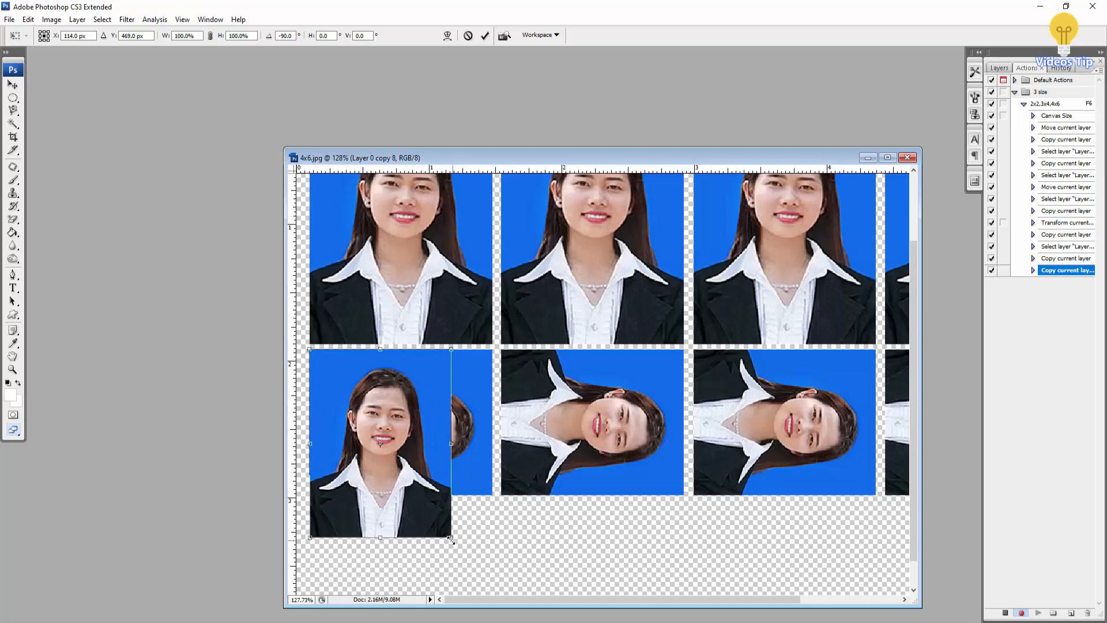
{"action": "left_click_drag", "start_coordinate": [451, 539], "coordinate": [422, 497]}
{"action": "scroll", "coordinate": [422, 498], "scroll_direction": "up", "scroll_amount": 5}
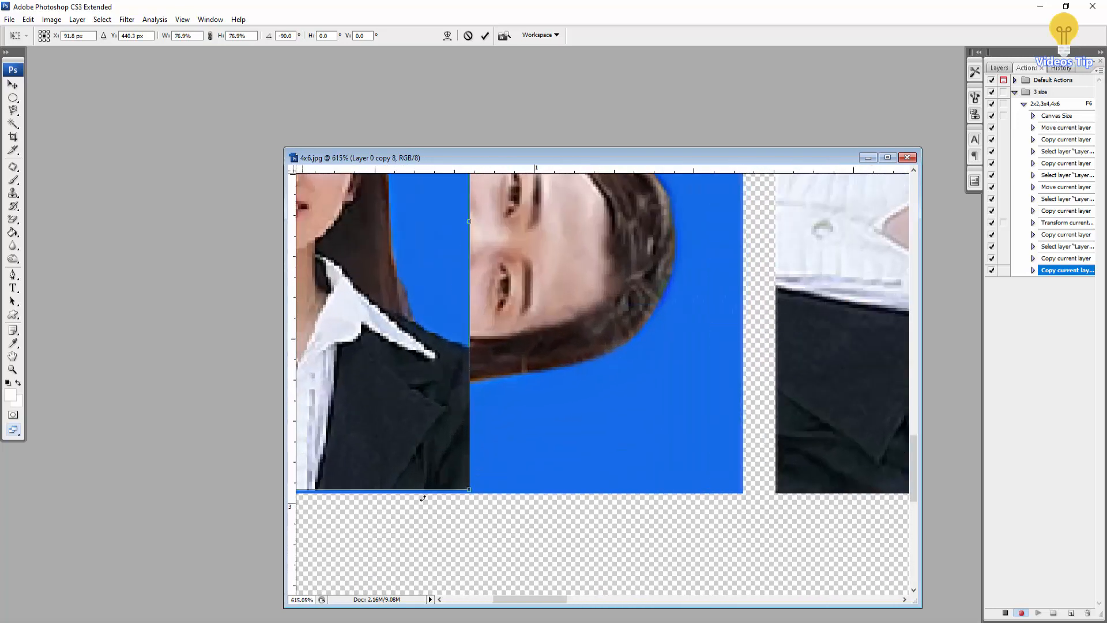
{"action": "scroll", "coordinate": [423, 497], "scroll_direction": "up", "scroll_amount": 4}
{"action": "left_click_drag", "start_coordinate": [540, 474], "coordinate": [541, 487]}
{"action": "scroll", "coordinate": [541, 487], "scroll_direction": "down", "scroll_amount": 6}
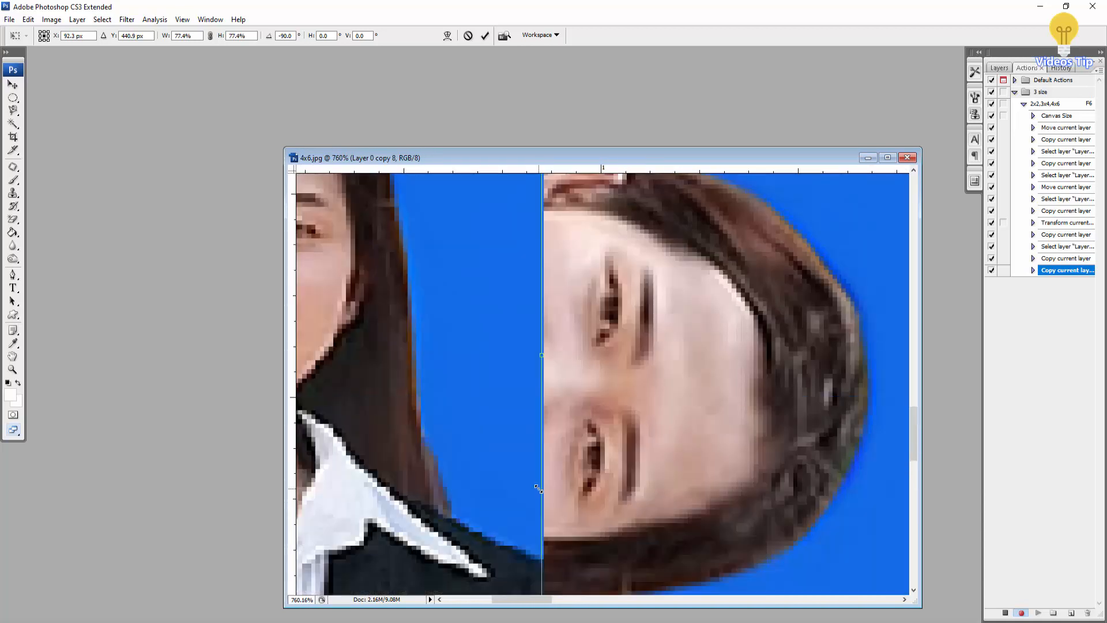
{"action": "scroll", "coordinate": [539, 491], "scroll_direction": "down", "scroll_amount": 2}
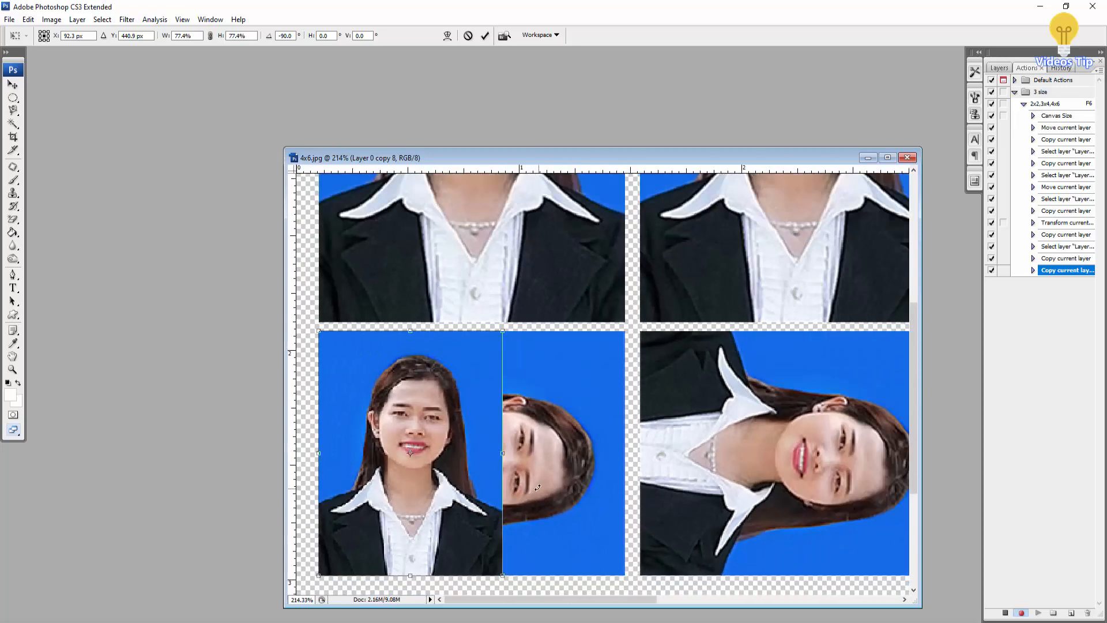
{"action": "scroll", "coordinate": [537, 489], "scroll_direction": "down", "scroll_amount": 3}
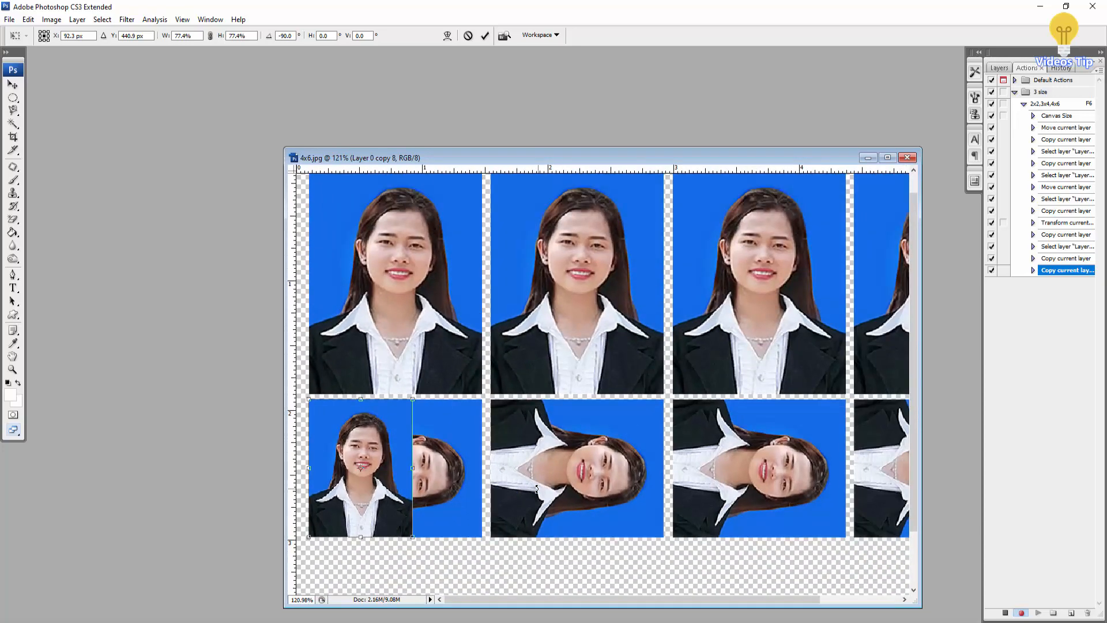
{"action": "key", "text": "Return"}
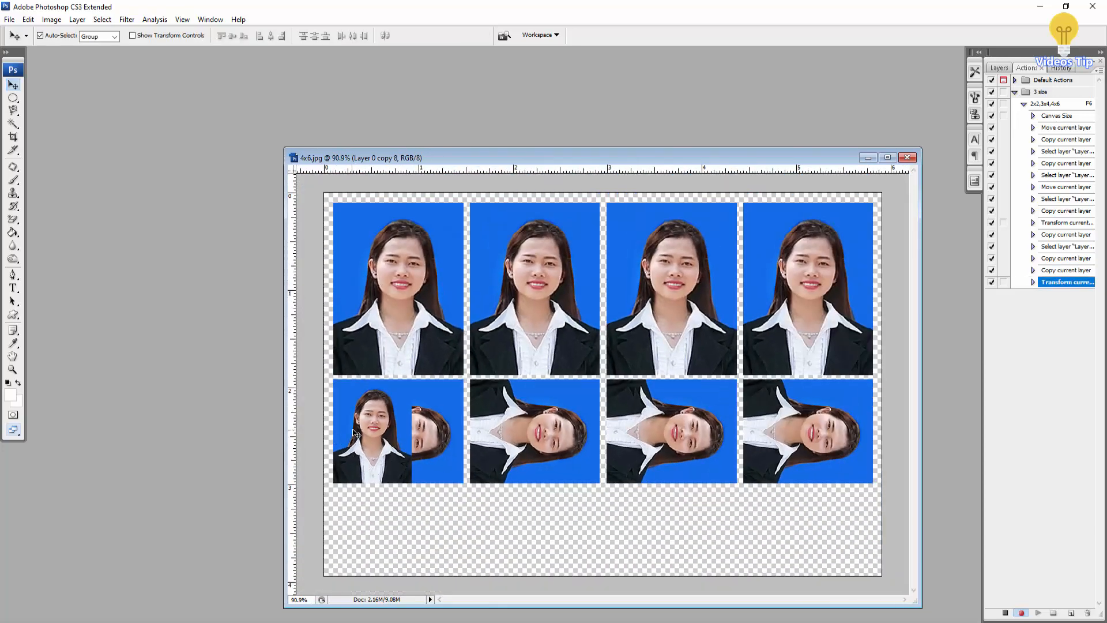
Rotate the small copy 90° clockwise with Free Transform and place it below the second row's first photo, aligned with the left margin.
{"action": "key", "text": "ctrl+t"}
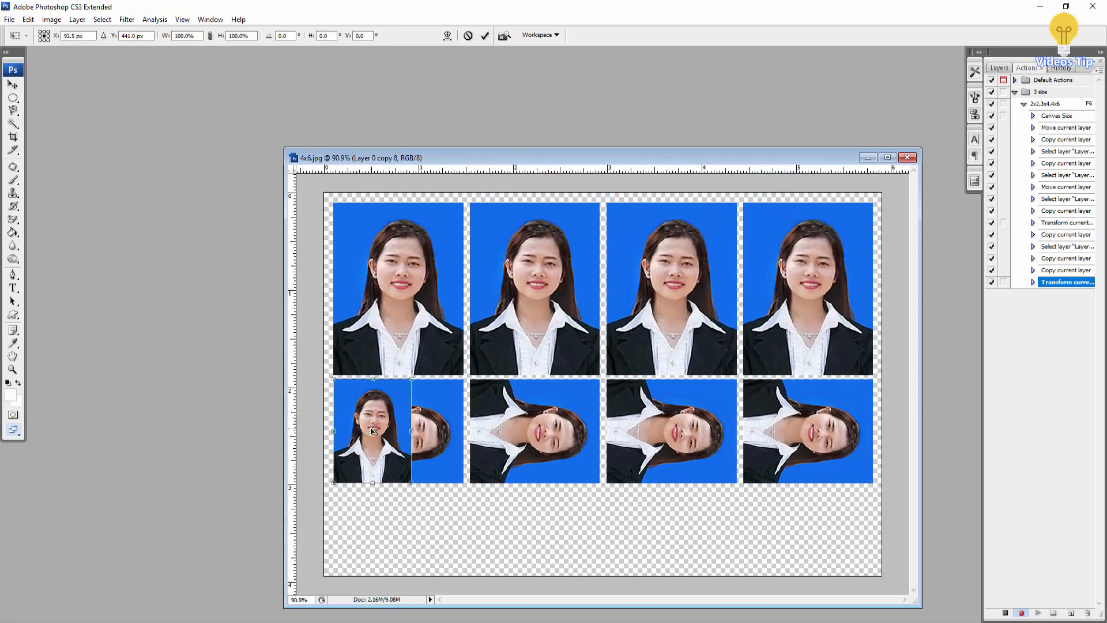
{"action": "right_click", "coordinate": [384, 417]}
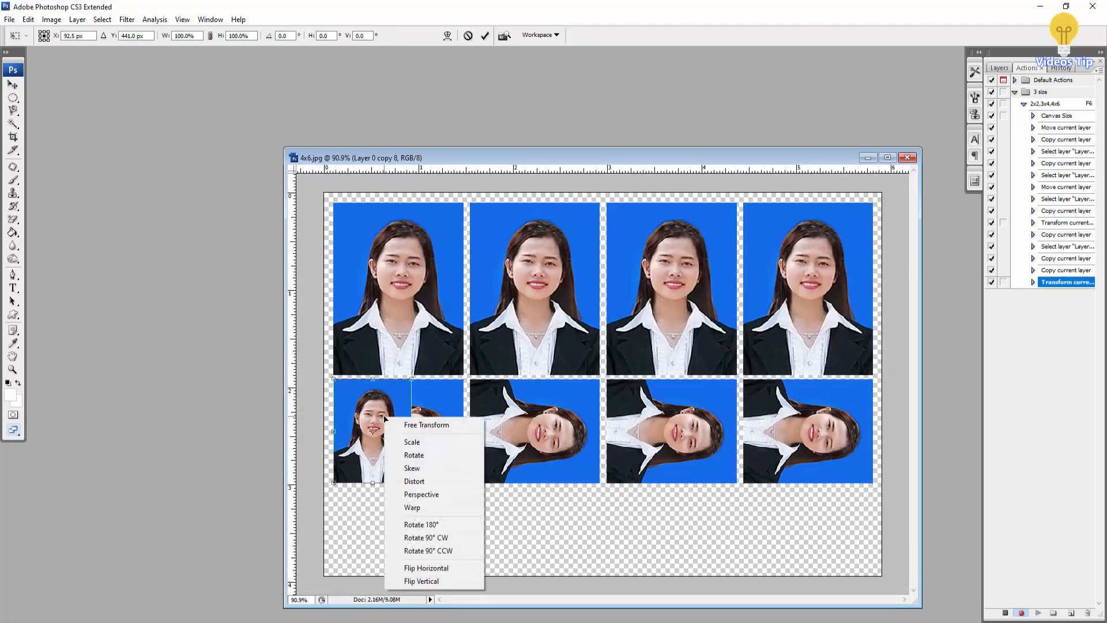
{"action": "left_click", "coordinate": [424, 538]}
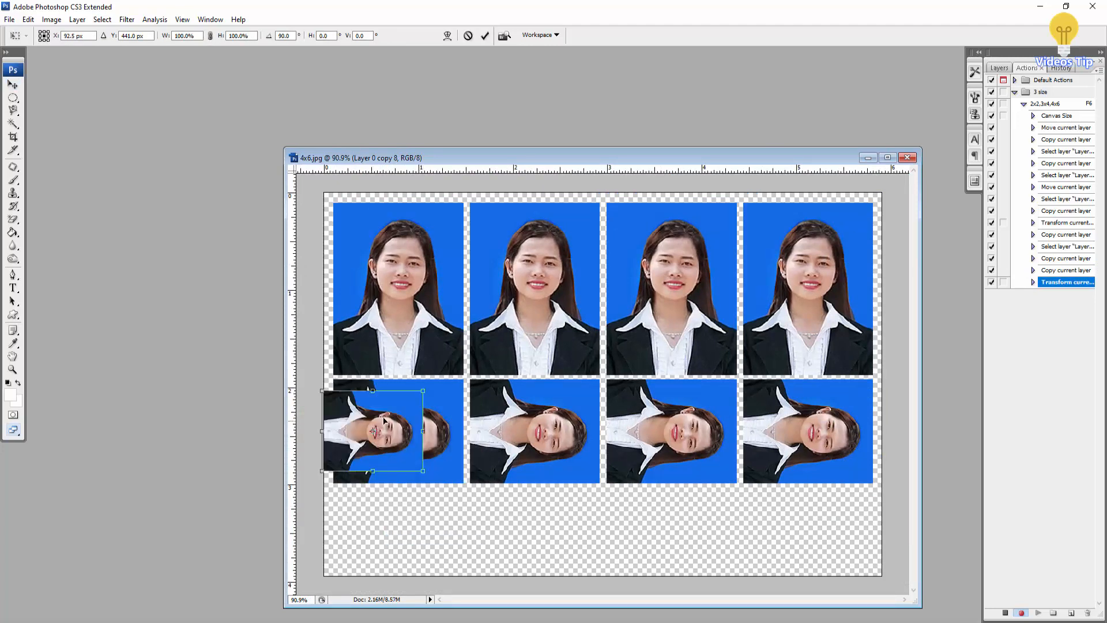
{"action": "left_click_drag", "start_coordinate": [386, 421], "coordinate": [397, 519]}
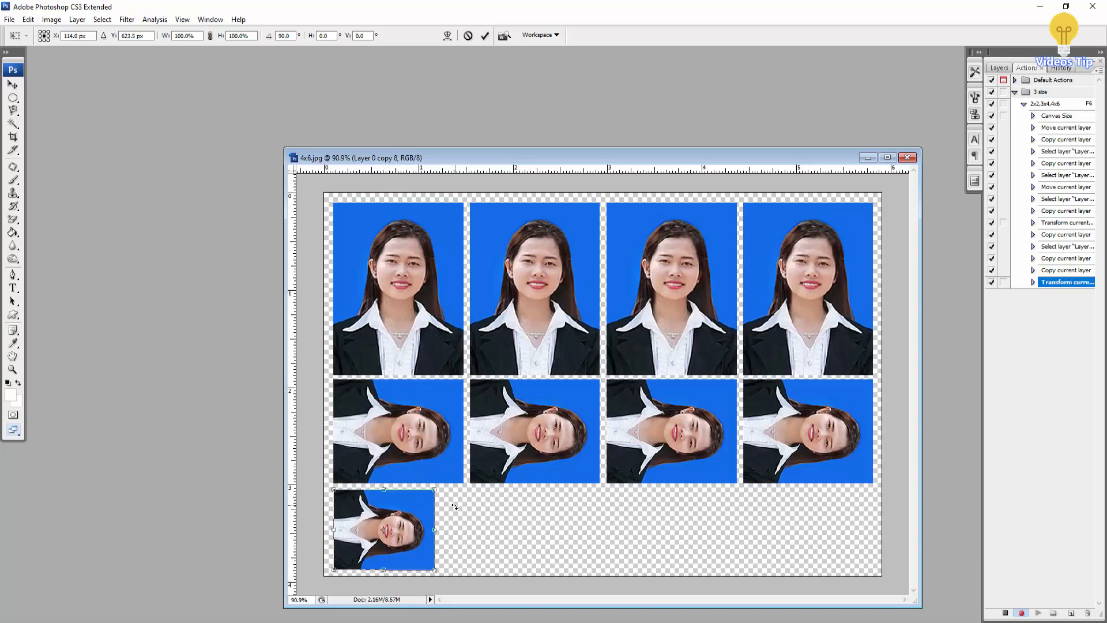
{"action": "key", "text": "Return"}
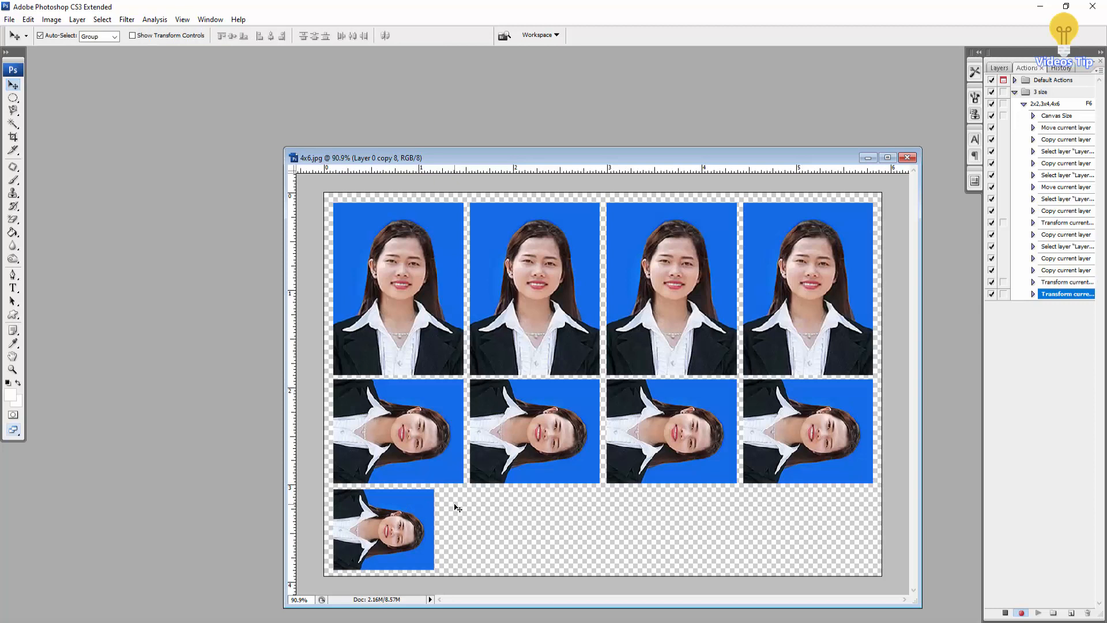
Duplicate the small rotated photo into a third row of five evenly spaced copies along the canvas's lower part.
{"action": "scroll", "coordinate": [456, 508], "scroll_direction": "down", "scroll_amount": 1}
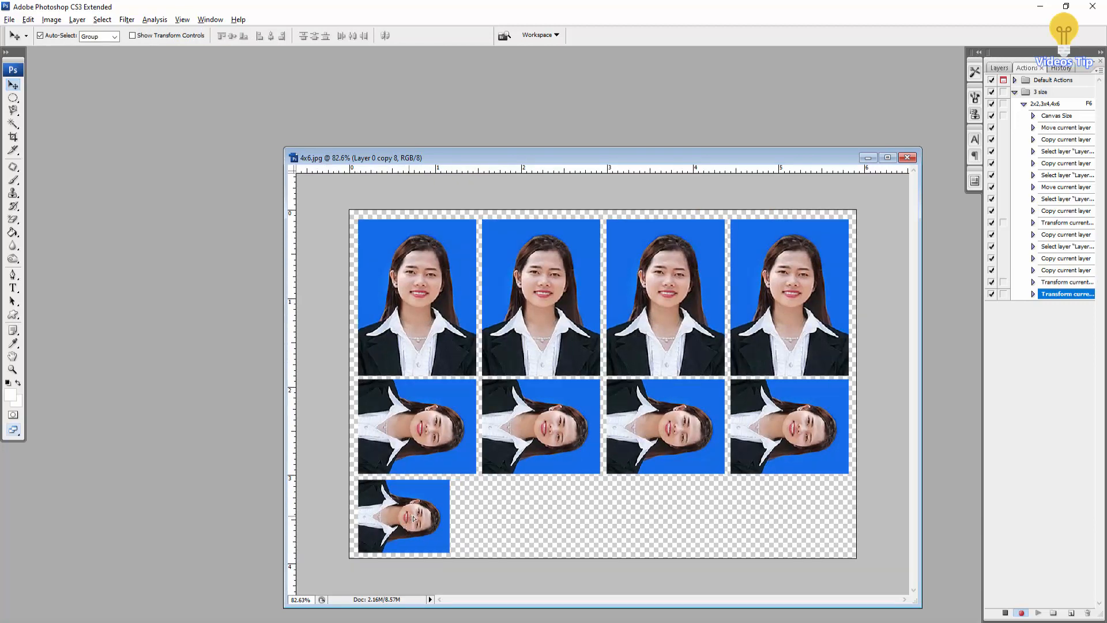
{"action": "left_click_drag", "start_coordinate": [414, 518], "coordinate": [684, 518]}
{"action": "left_click", "coordinate": [404, 529], "text": "shift"}
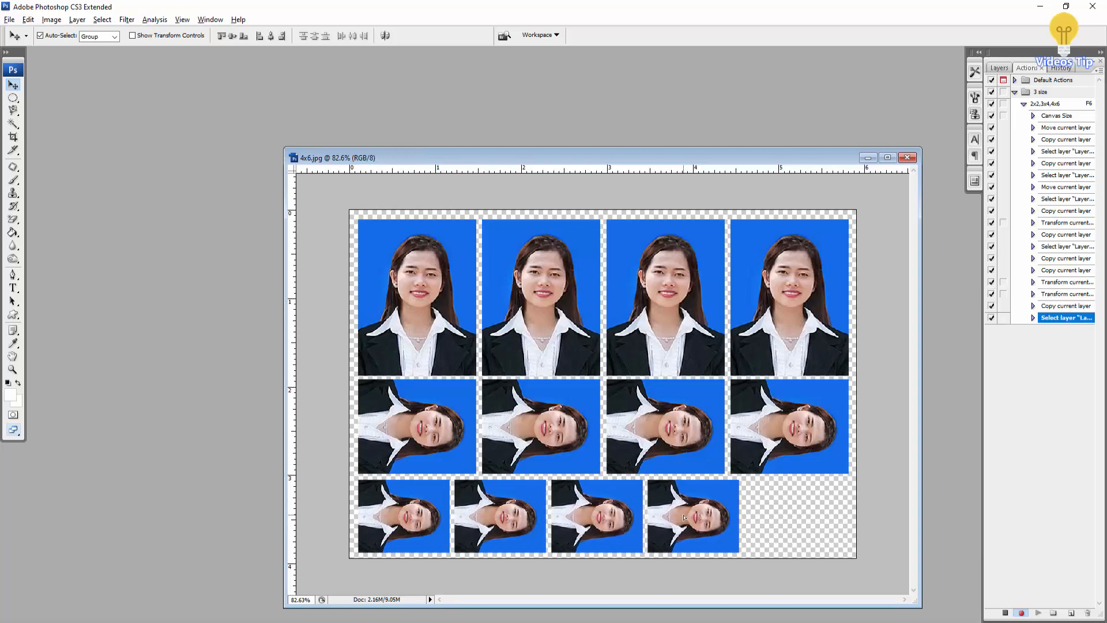
{"action": "left_click", "coordinate": [796, 521]}
{"action": "left_click_drag", "start_coordinate": [710, 529], "coordinate": [805, 536]}
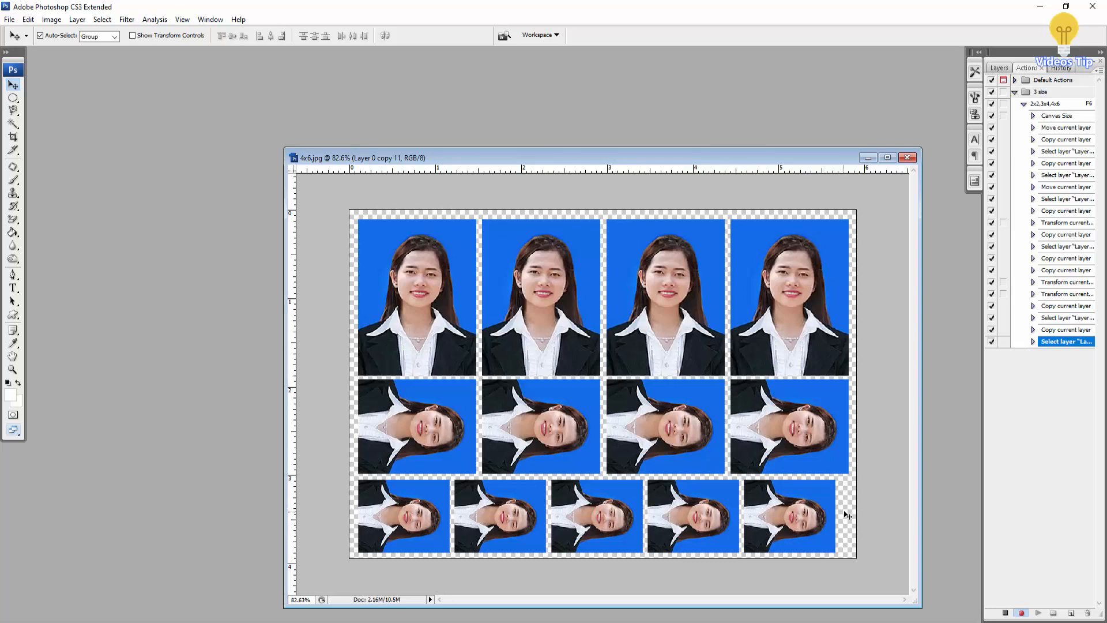
Nudge the third row's five photos right until the row is centred on the canvas, and slightly up toward the second row.
{"action": "left_click", "coordinate": [392, 507], "text": "shift"}
{"action": "key", "text": "Right"}
{"action": "key", "text": "Right"}
{"action": "key", "text": "Right"}
{"action": "key", "text": "Right"}
{"action": "key", "text": "Right"}
{"action": "key", "text": "Right"}
{"action": "key", "text": "Right"}
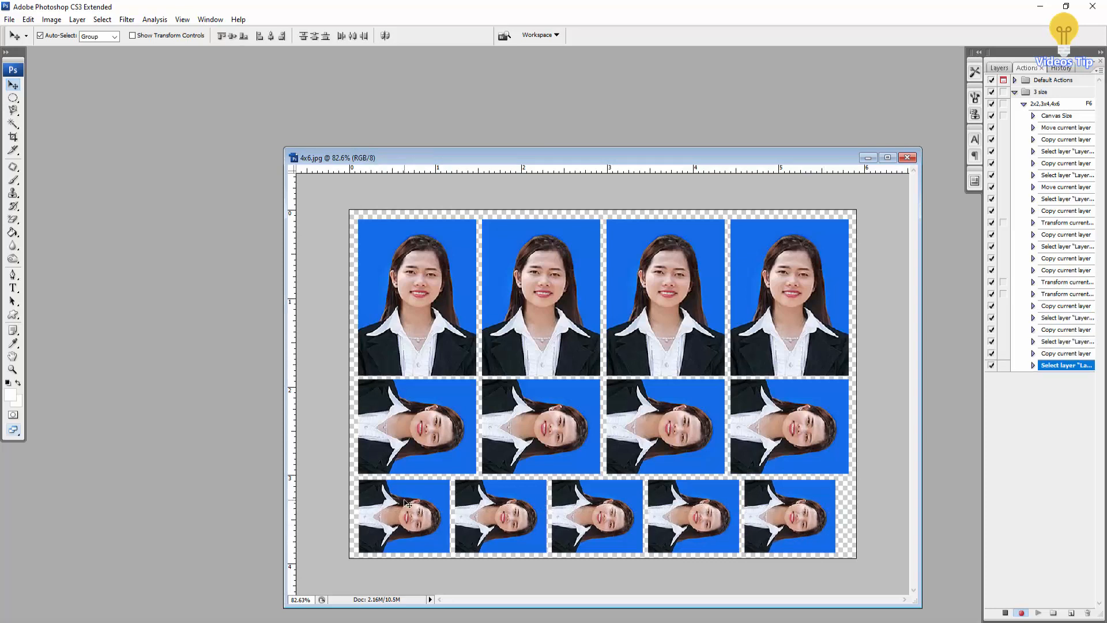
{"action": "key", "text": "Right"}
{"action": "key", "text": "Right"}
{"action": "key", "text": "Right"}
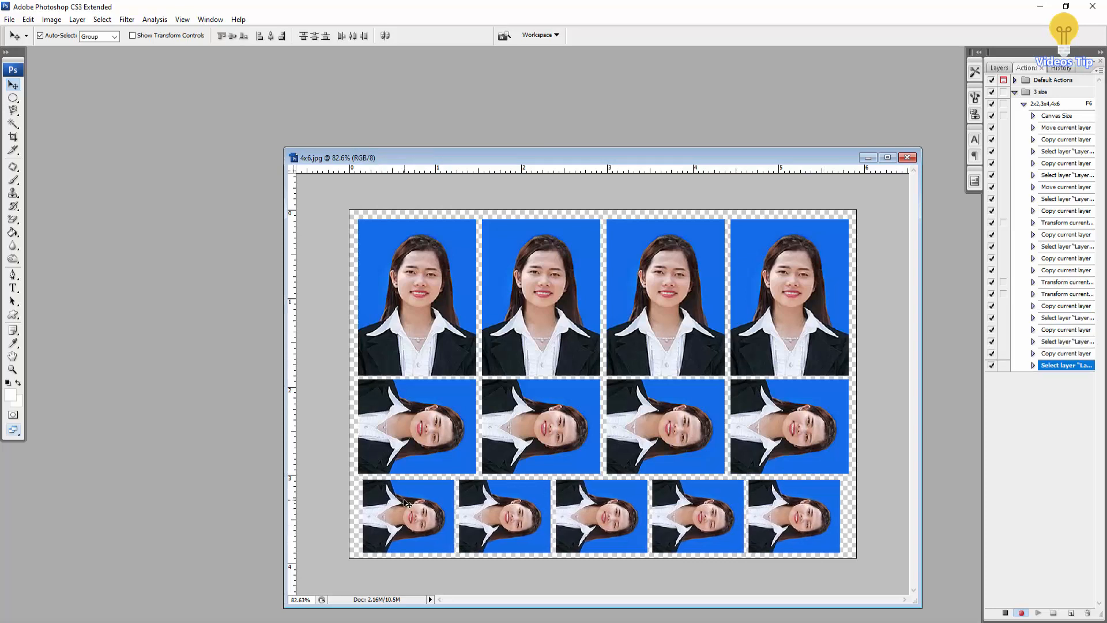
{"action": "key", "text": "Right"}
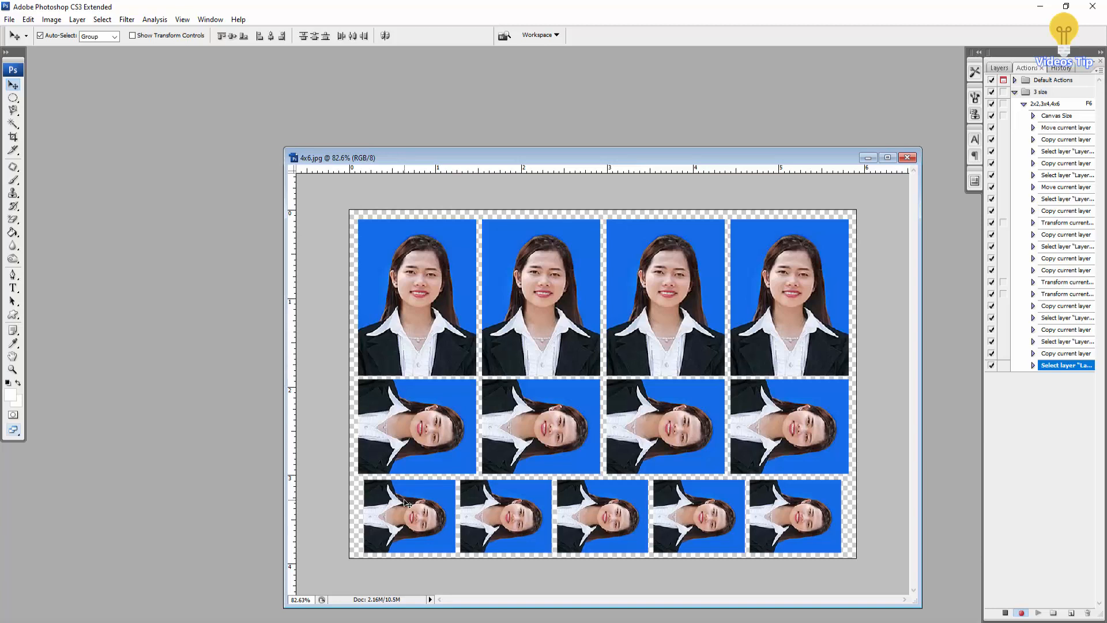
{"action": "key", "text": "Up"}
{"action": "key", "text": "Up"}
{"action": "key", "text": "Up"}
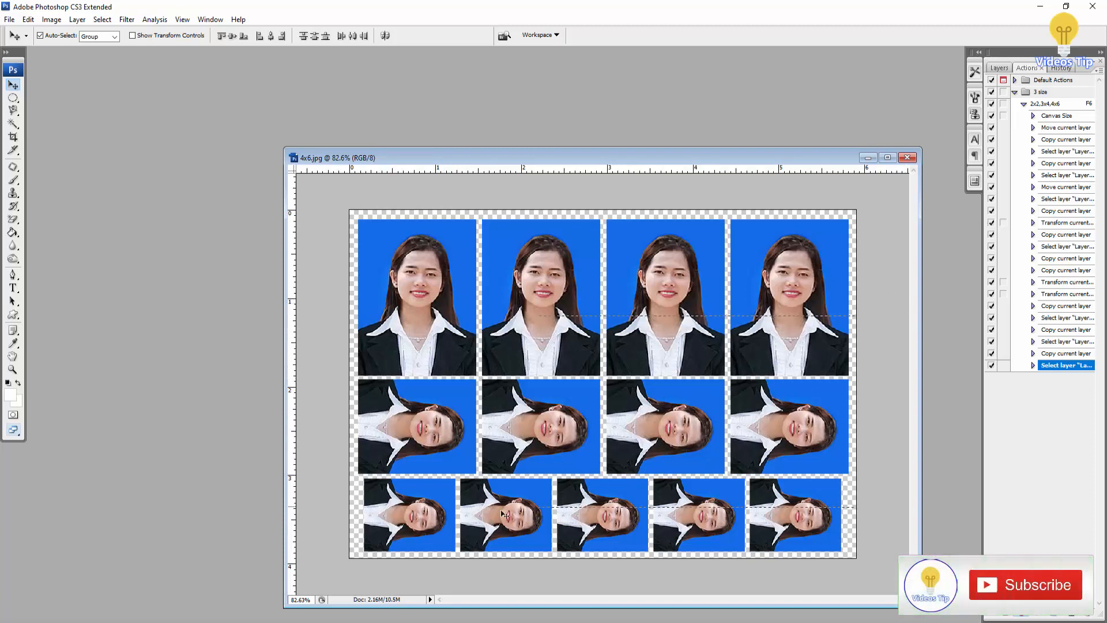
Select all the photos and nudge them up together so the canvas's upper and lower margins look even.
{"action": "left_click", "coordinate": [381, 505]}
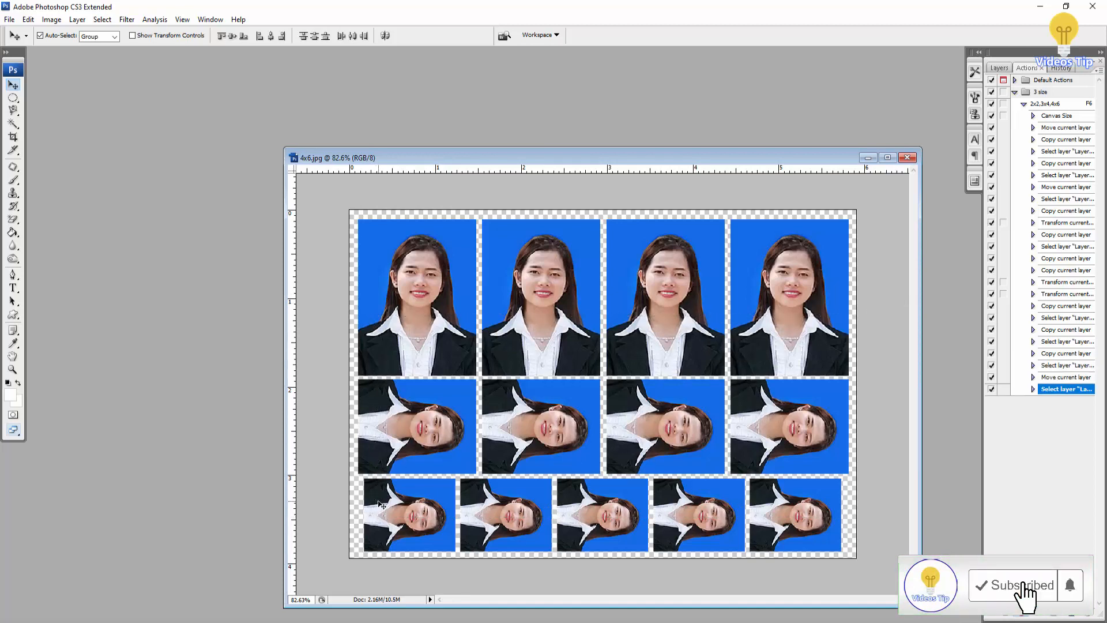
{"action": "key", "text": "Up"}
{"action": "key", "text": "Up"}
{"action": "key", "text": "Up"}
{"action": "key", "text": "Up"}
{"action": "key", "text": "Up"}
{"action": "key", "text": "Up"}
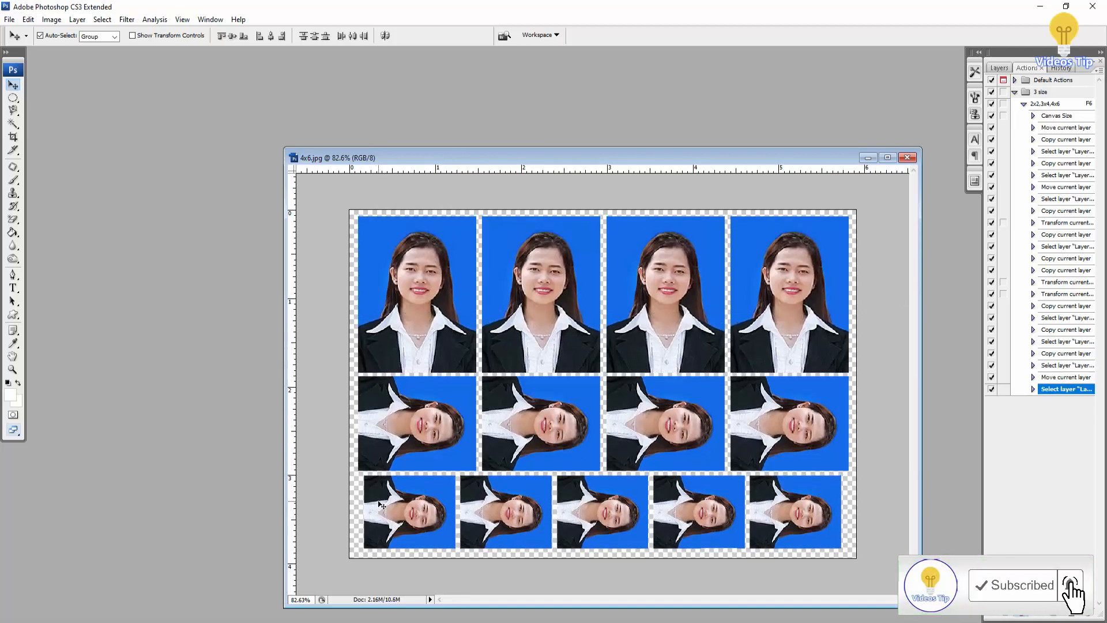
{"action": "key", "text": "Down"}
{"action": "key", "text": "Down"}
{"action": "key", "text": "Down"}
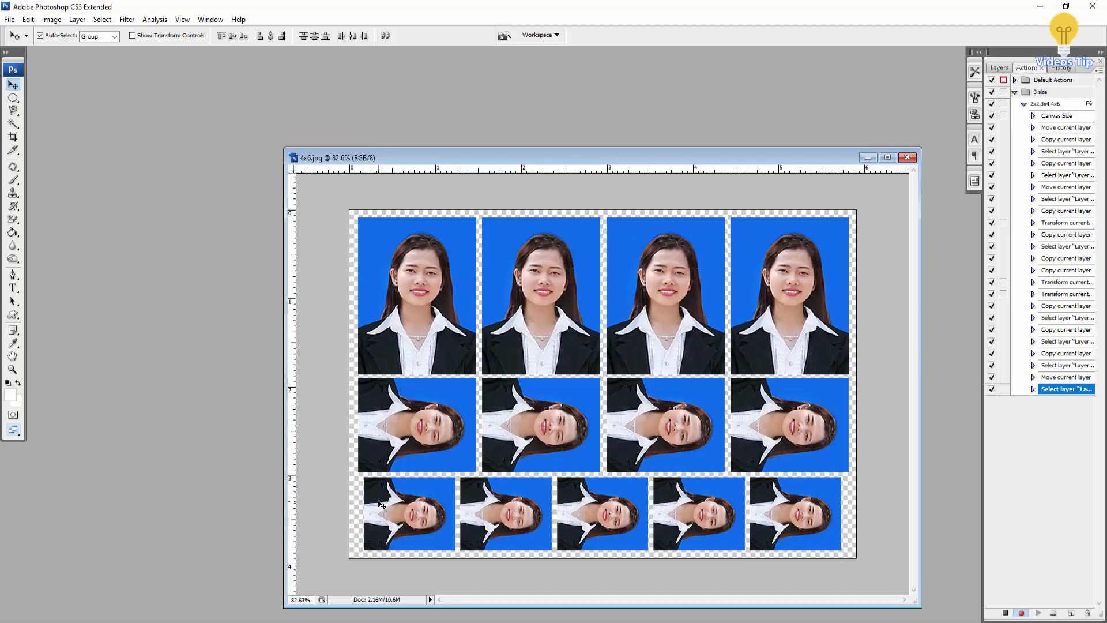
Examine the margins and the gaps between the three rows of photos at different magnifications.
{"action": "scroll", "coordinate": [483, 312], "scroll_direction": "up", "scroll_amount": 2}
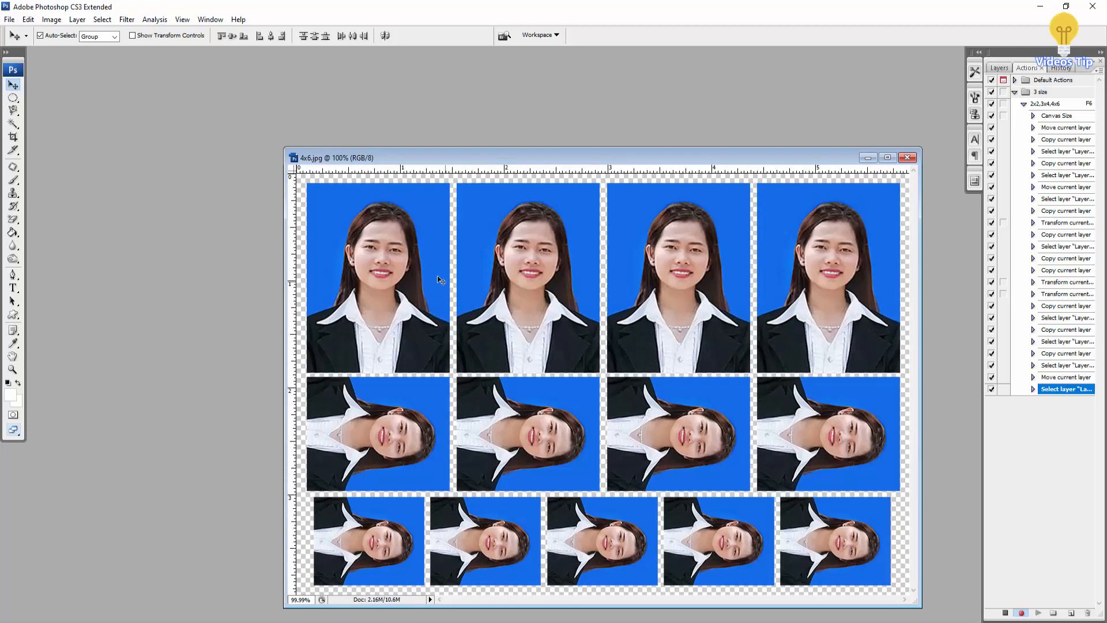
{"action": "scroll", "coordinate": [453, 237], "scroll_direction": "up", "scroll_amount": 4}
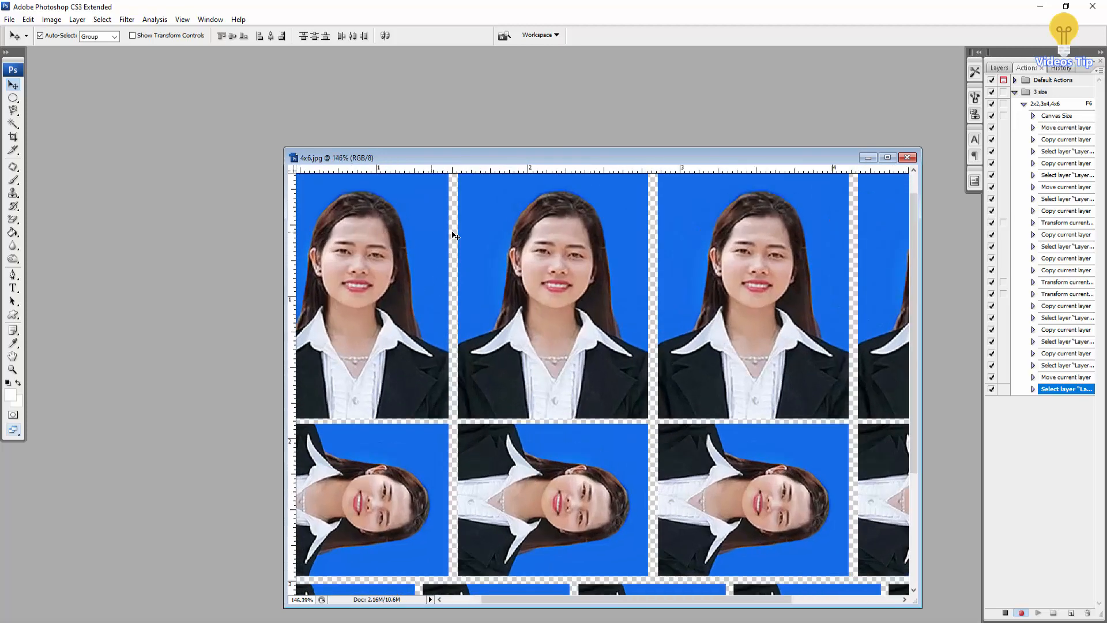
{"action": "scroll", "coordinate": [454, 237], "scroll_direction": "down", "scroll_amount": 7}
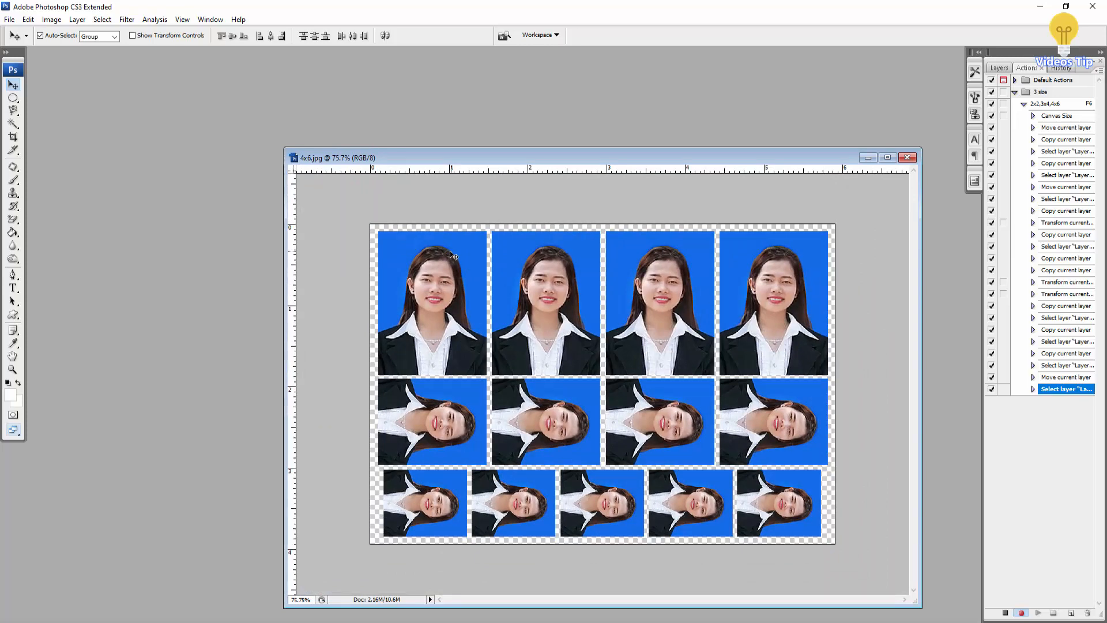
{"action": "scroll", "coordinate": [437, 242], "scroll_direction": "up", "scroll_amount": 4}
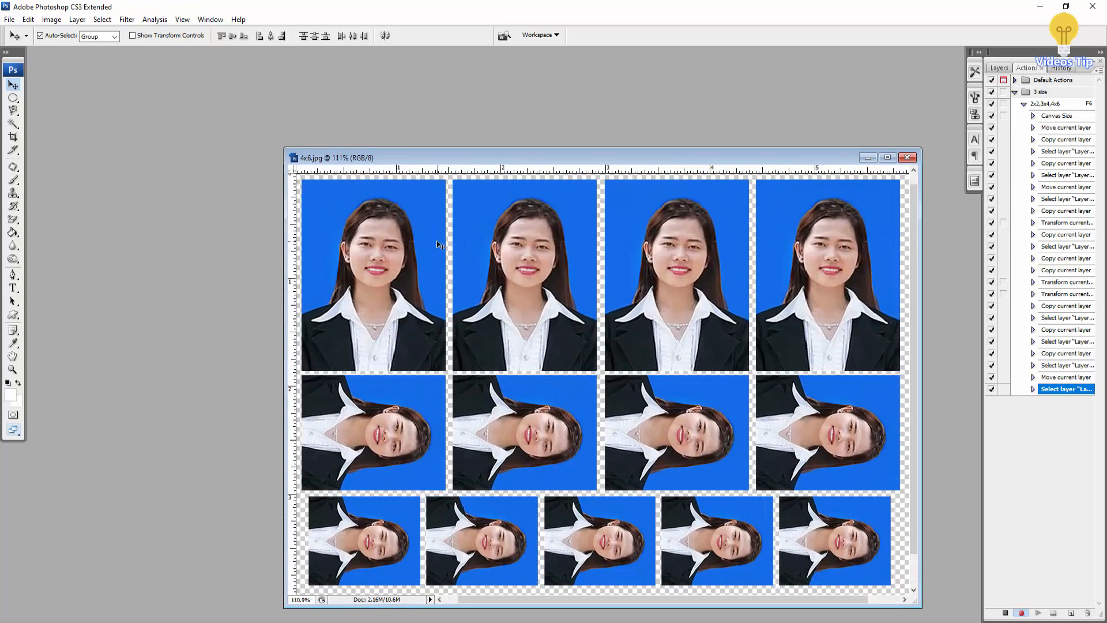
{"action": "scroll", "coordinate": [438, 244], "scroll_direction": "up", "scroll_amount": 1}
{"action": "scroll", "coordinate": [438, 244], "scroll_direction": "down", "scroll_amount": 3}
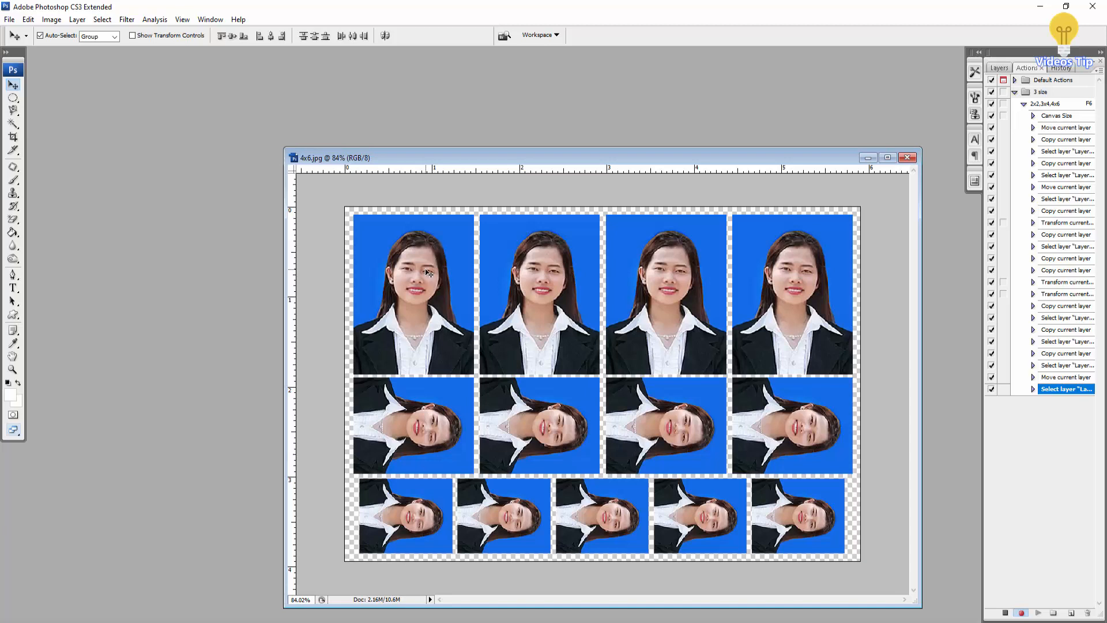
{"action": "scroll", "coordinate": [433, 271], "scroll_direction": "up", "scroll_amount": 4}
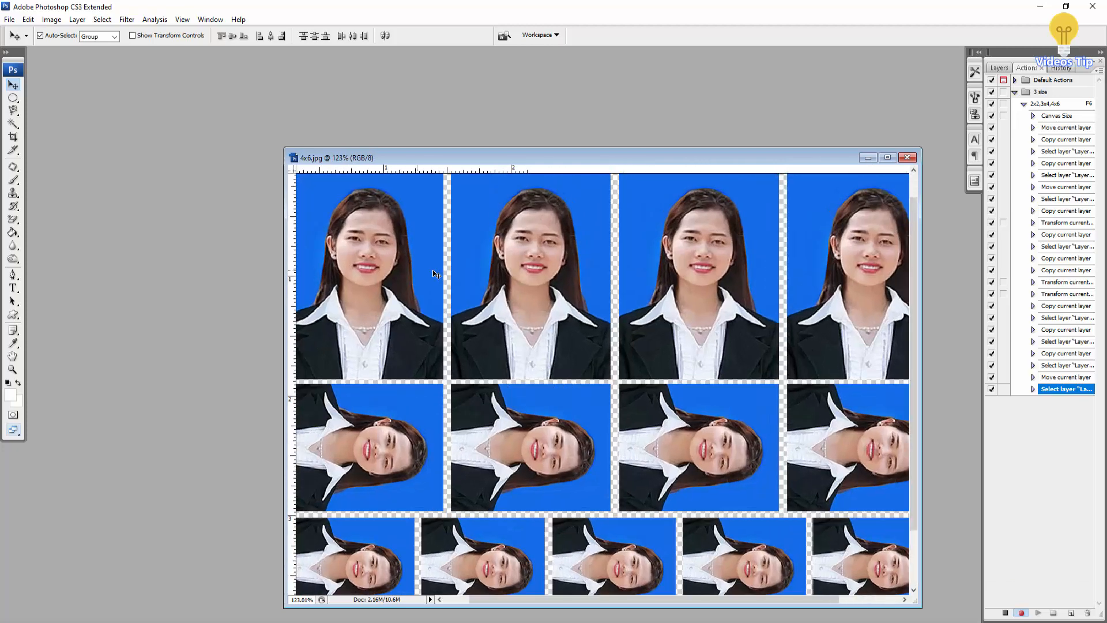
{"action": "scroll", "coordinate": [436, 275], "scroll_direction": "up", "scroll_amount": 2}
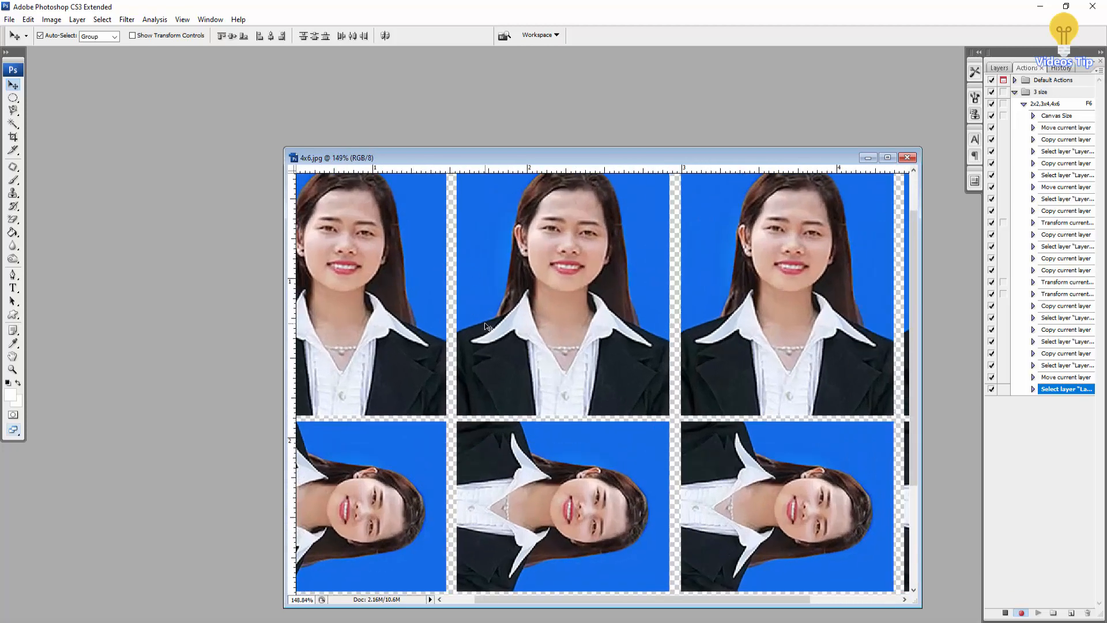
{"action": "scroll", "coordinate": [486, 326], "scroll_direction": "down", "scroll_amount": 3}
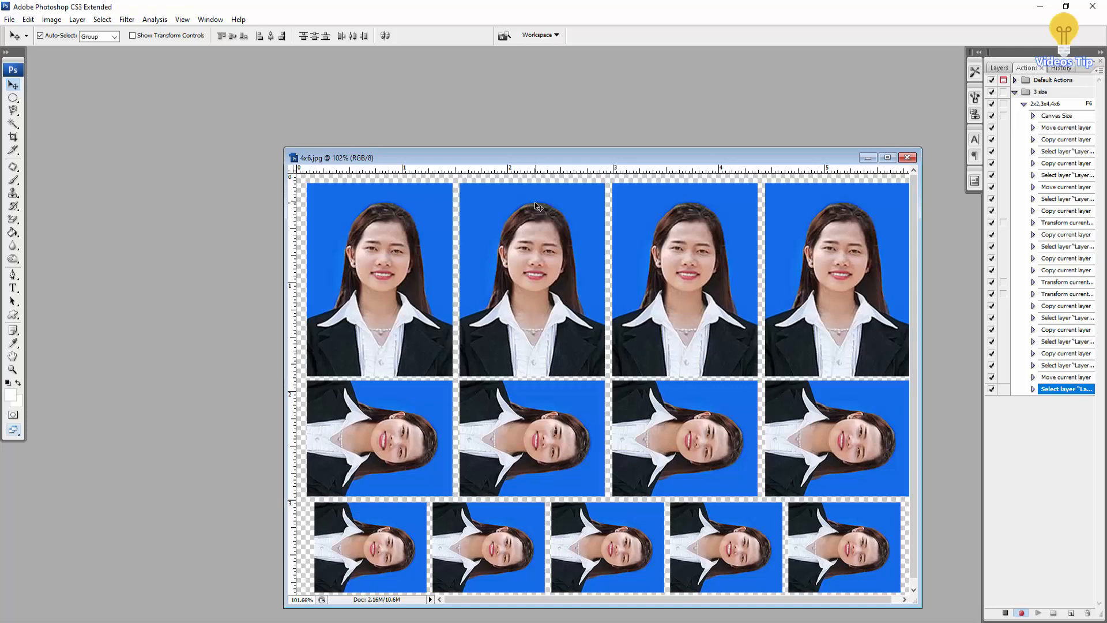
{"action": "scroll", "coordinate": [535, 202], "scroll_direction": "down", "scroll_amount": 2}
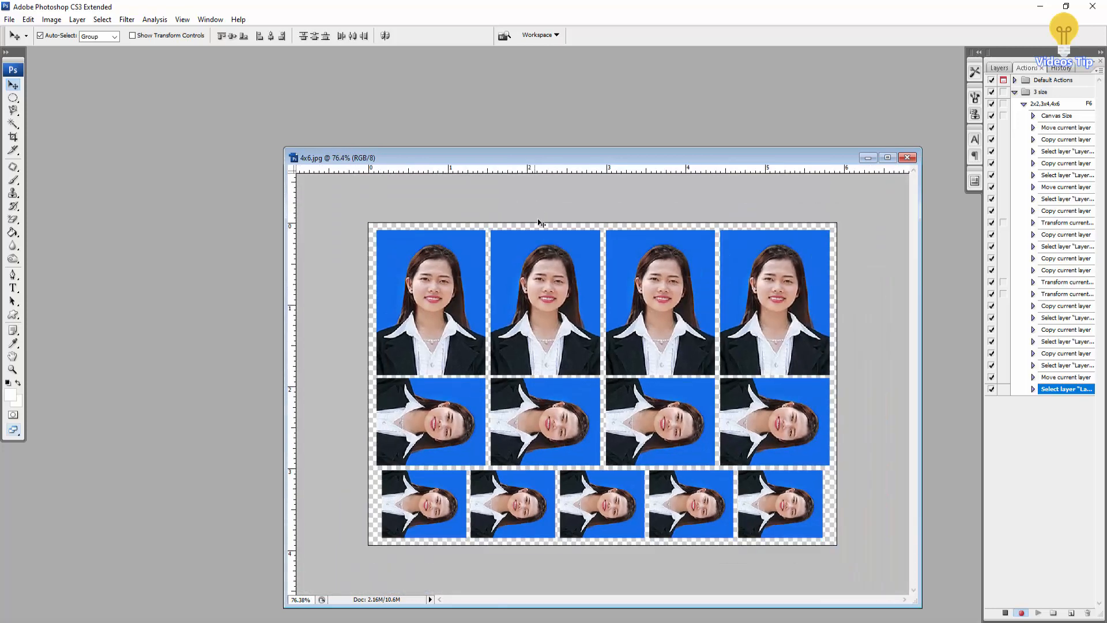
{"action": "scroll", "coordinate": [495, 278], "scroll_direction": "up", "scroll_amount": 1}
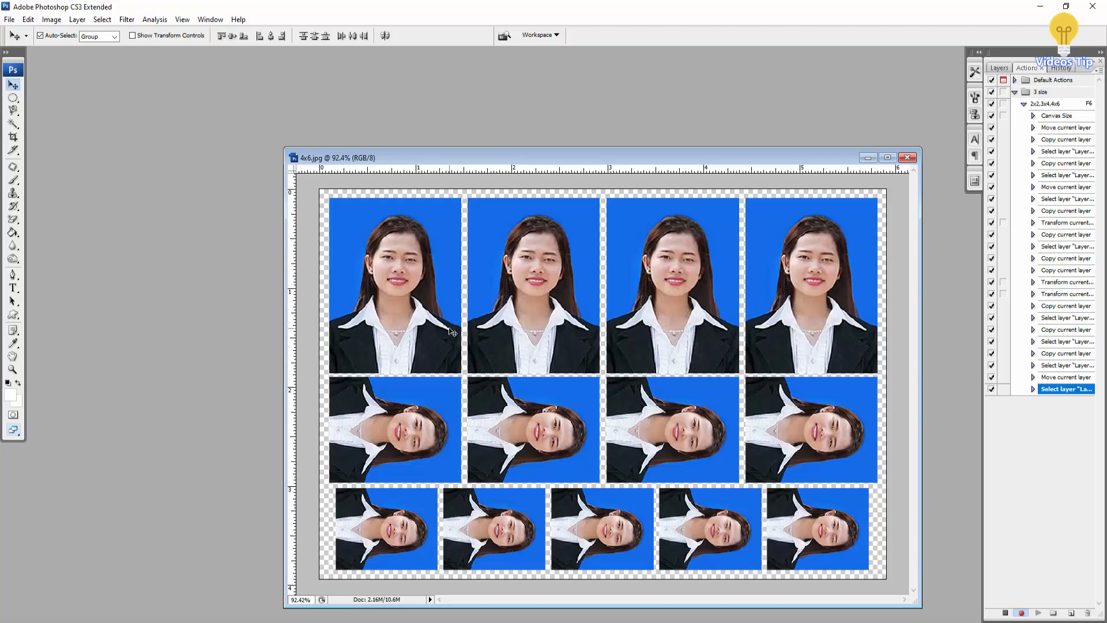
{"action": "scroll", "coordinate": [450, 330], "scroll_direction": "down", "scroll_amount": 2}
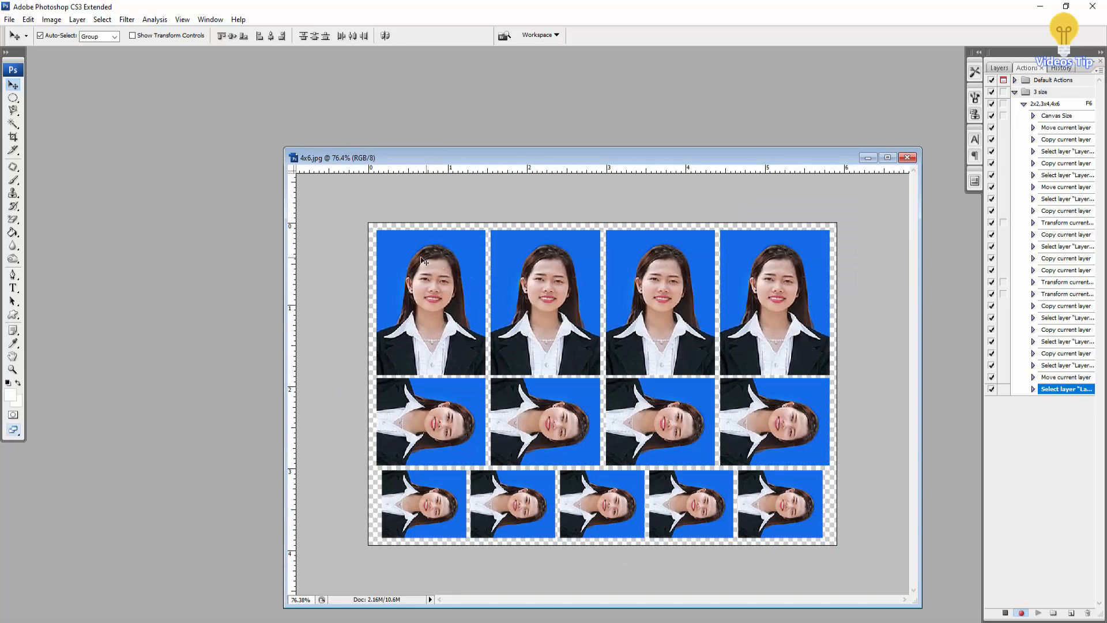
{"action": "scroll", "coordinate": [423, 261], "scroll_direction": "up", "scroll_amount": 2}
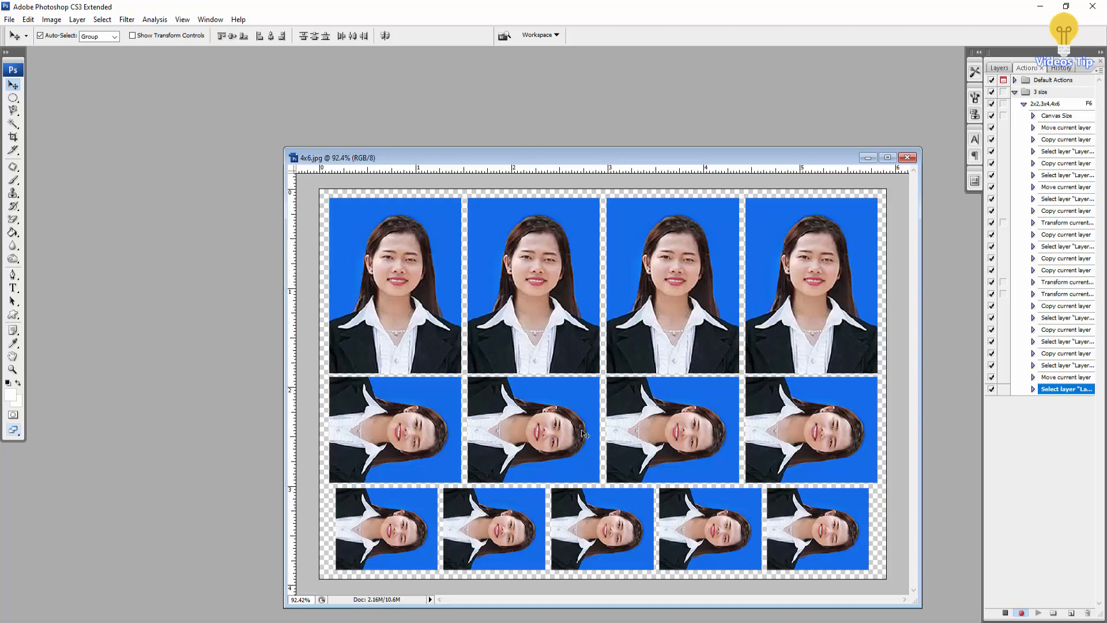
{"action": "scroll", "coordinate": [611, 387], "scroll_direction": "down", "scroll_amount": 1}
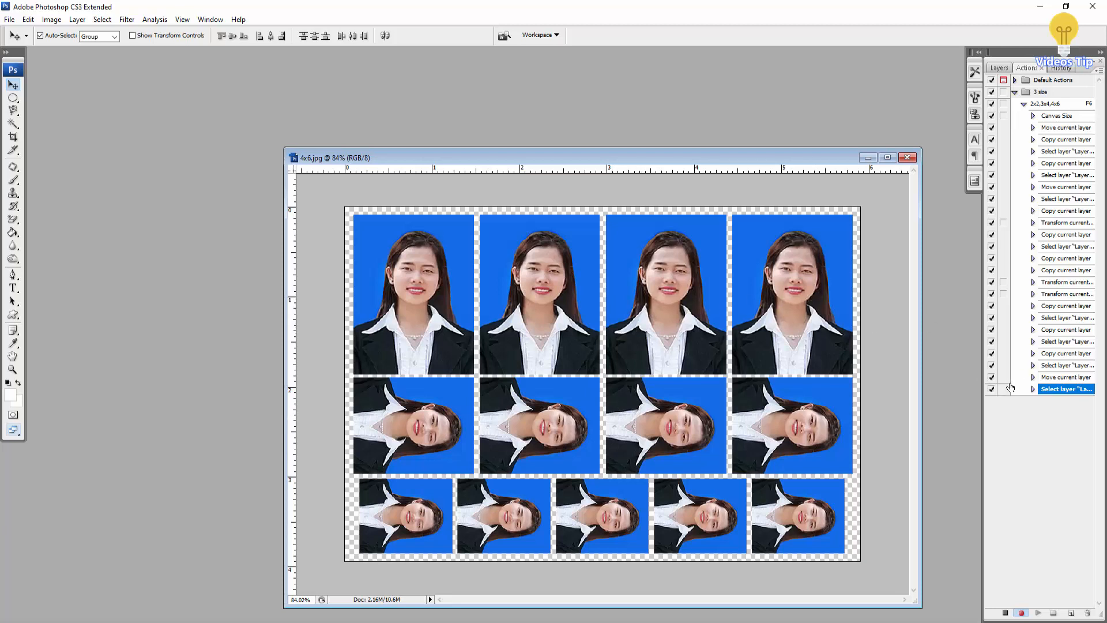
Stop recording the action and revert the image to its original 4x6.jpg history snapshot.
{"action": "left_click", "coordinate": [1007, 614]}
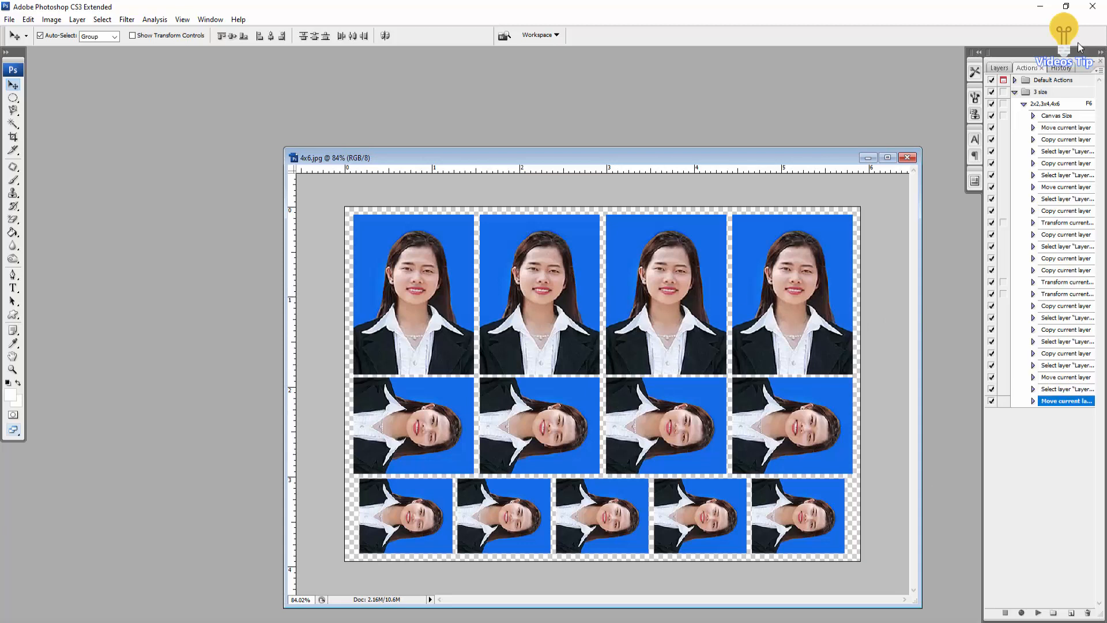
{"action": "left_click", "coordinate": [998, 68]}
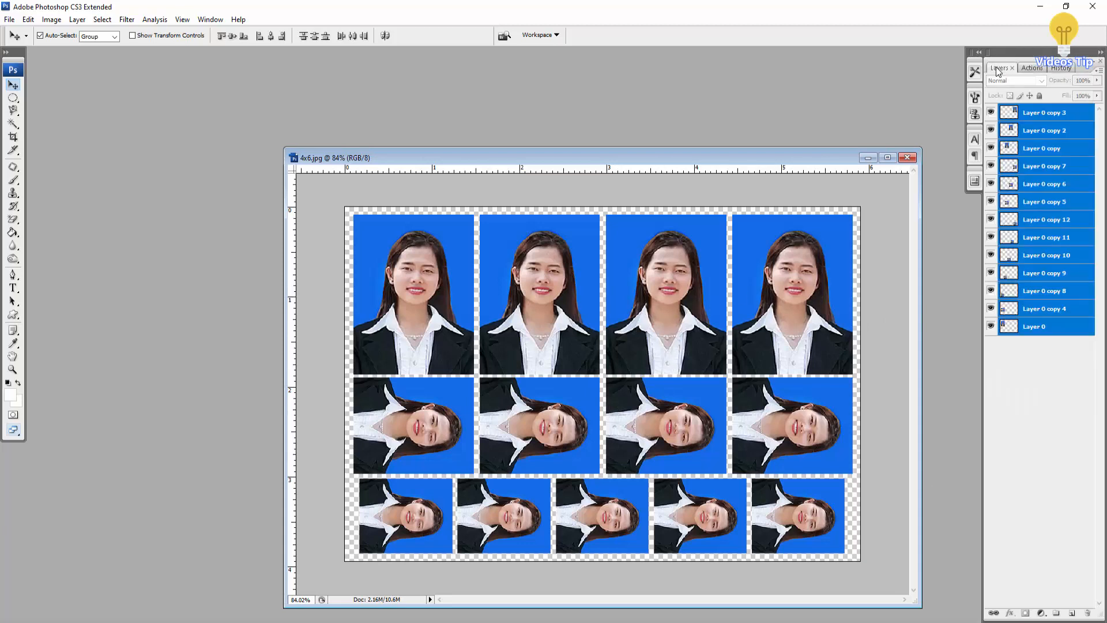
{"action": "left_click", "coordinate": [1063, 68]}
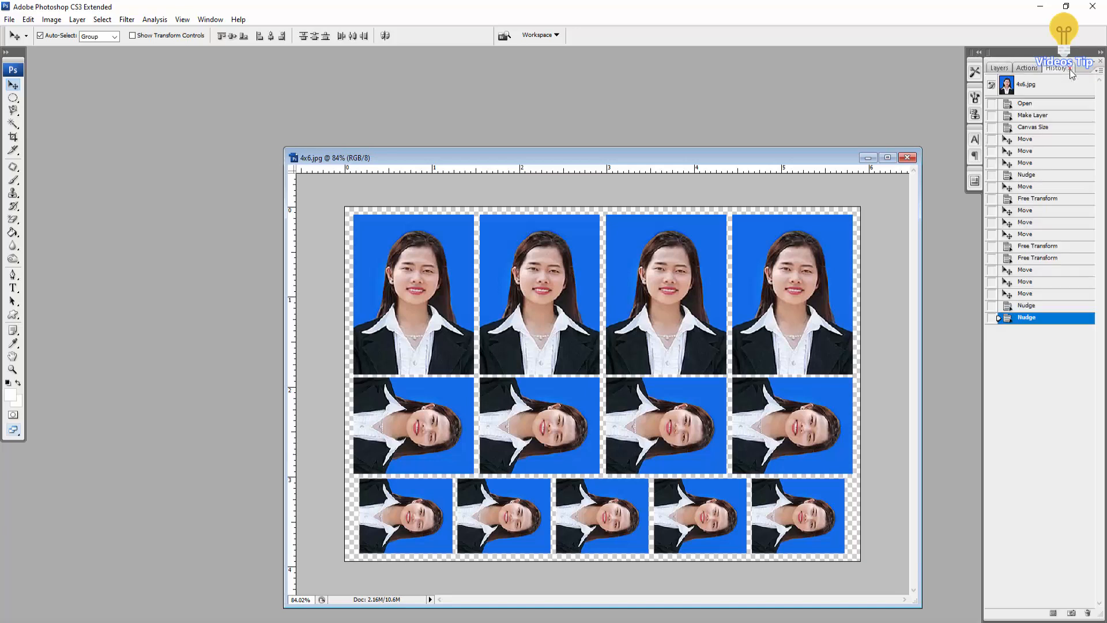
{"action": "left_click", "coordinate": [1024, 87]}
{"action": "left_click", "coordinate": [1005, 70]}
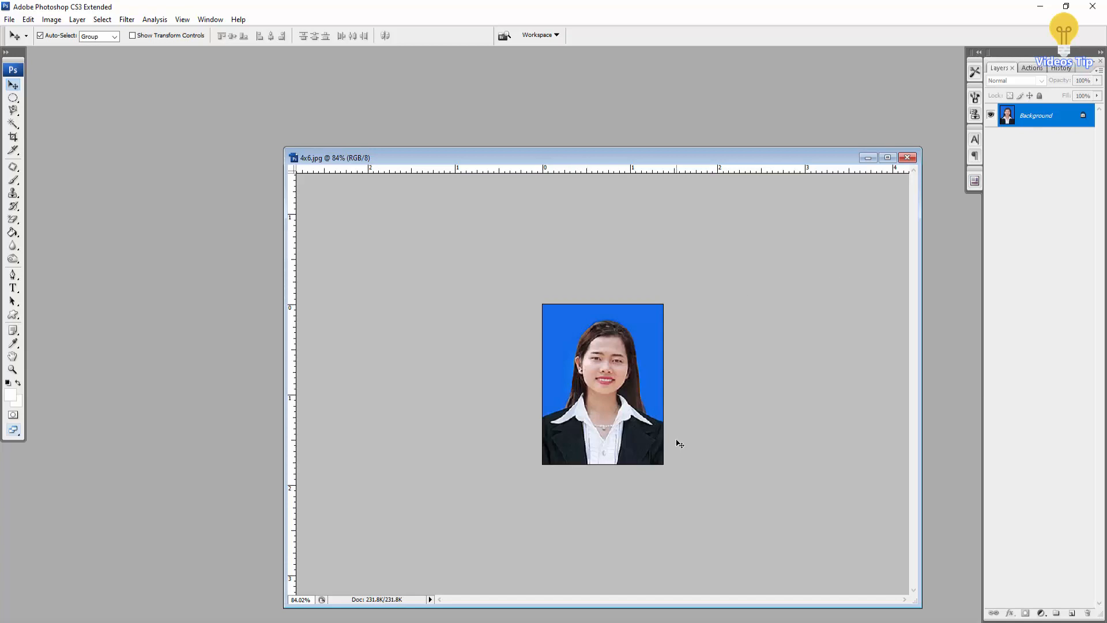
Convert the Background into a normal layer named Layer 0 and run the "2x2,3x4,4x6" action on the photo.
{"action": "left_click_drag", "start_coordinate": [688, 154], "coordinate": [595, 71]}
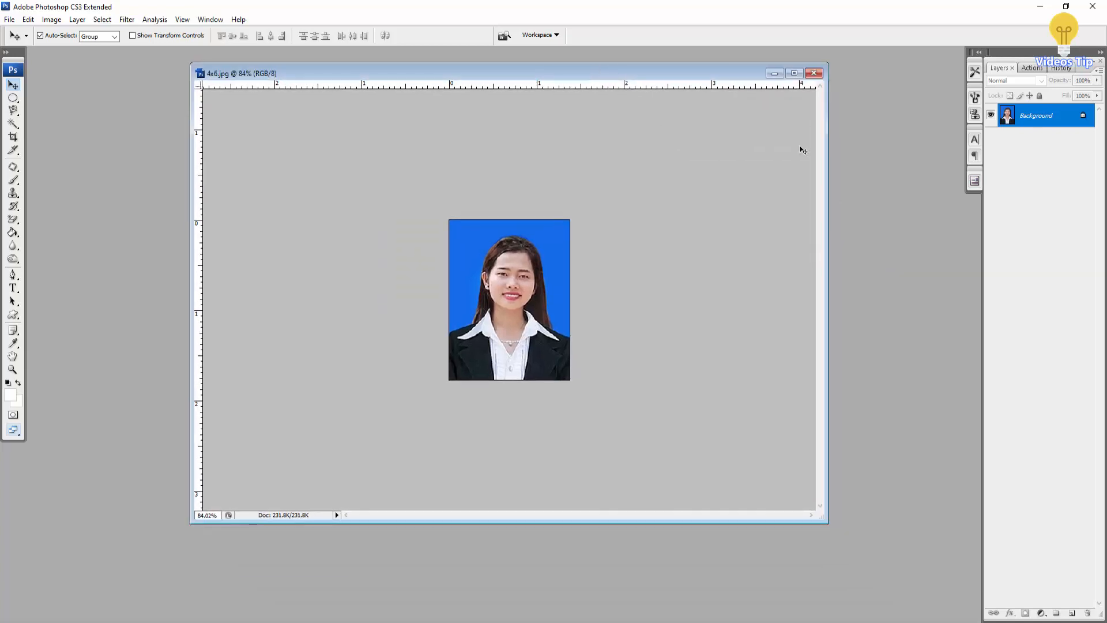
{"action": "double_click", "coordinate": [1063, 122]}
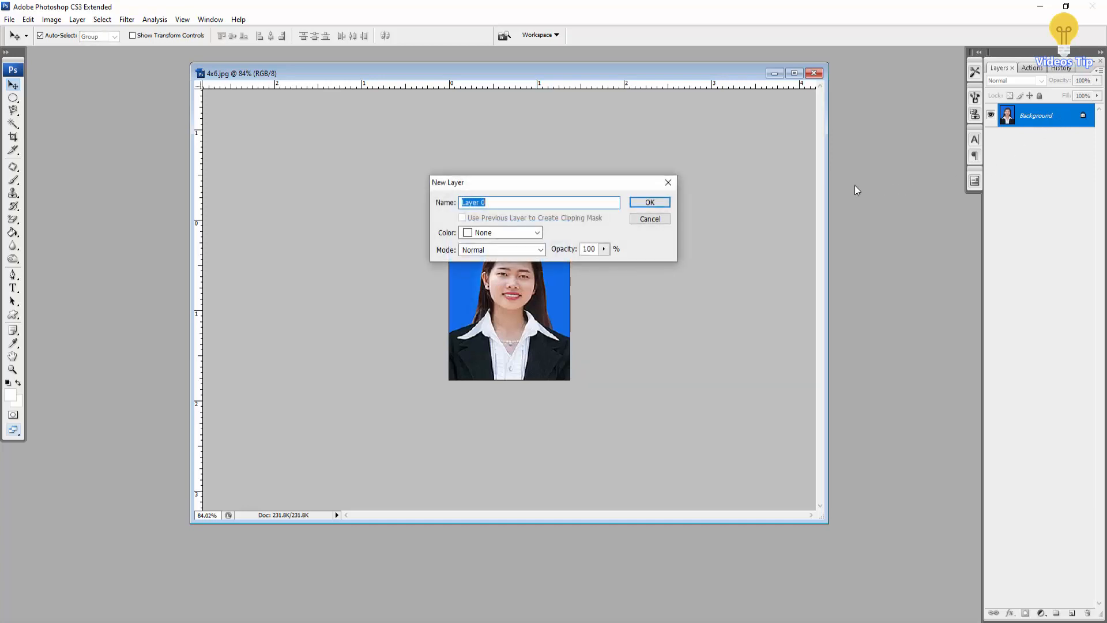
{"action": "key", "text": "Return"}
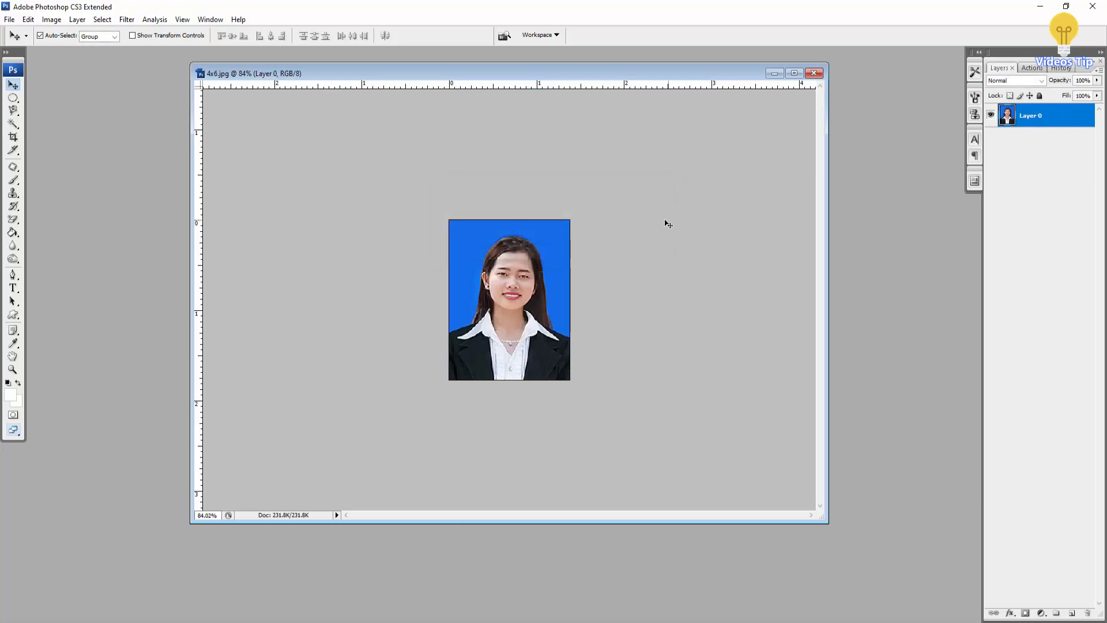
{"action": "left_click", "coordinate": [1027, 68]}
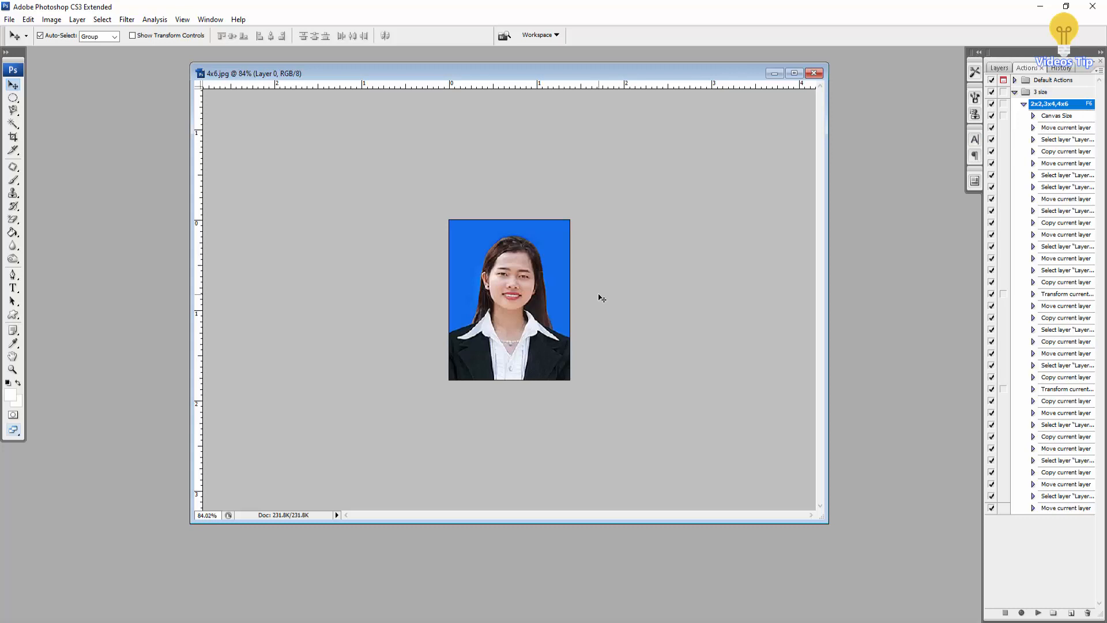
{"action": "key", "text": "F6"}
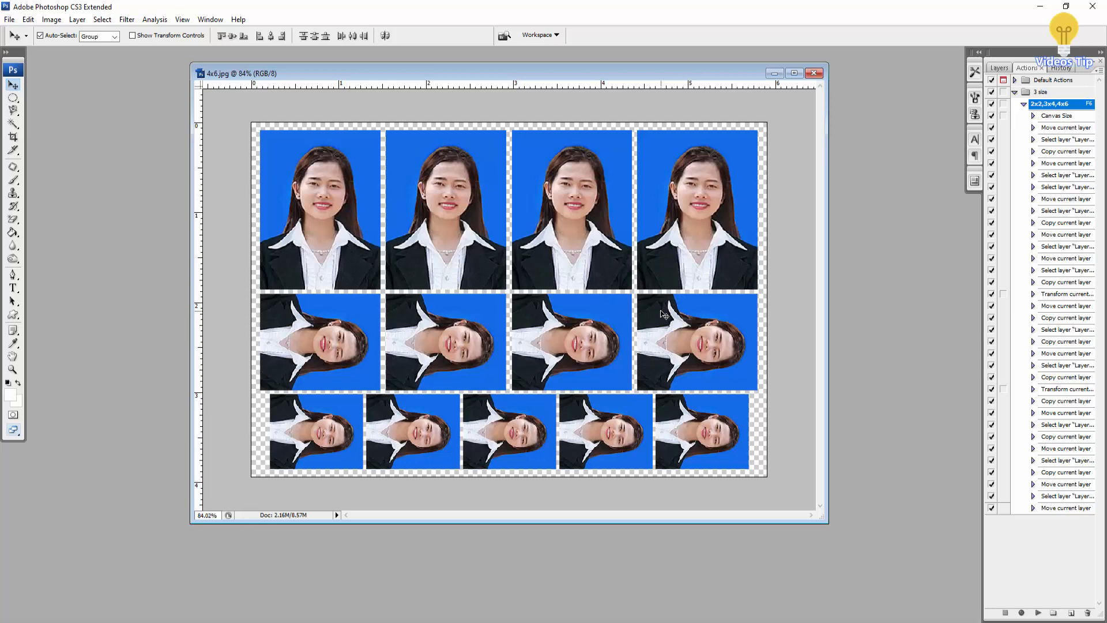
Start opening another image and browse to the My Data folder on New Volume (D:).
{"action": "key", "text": "ctrl+o"}
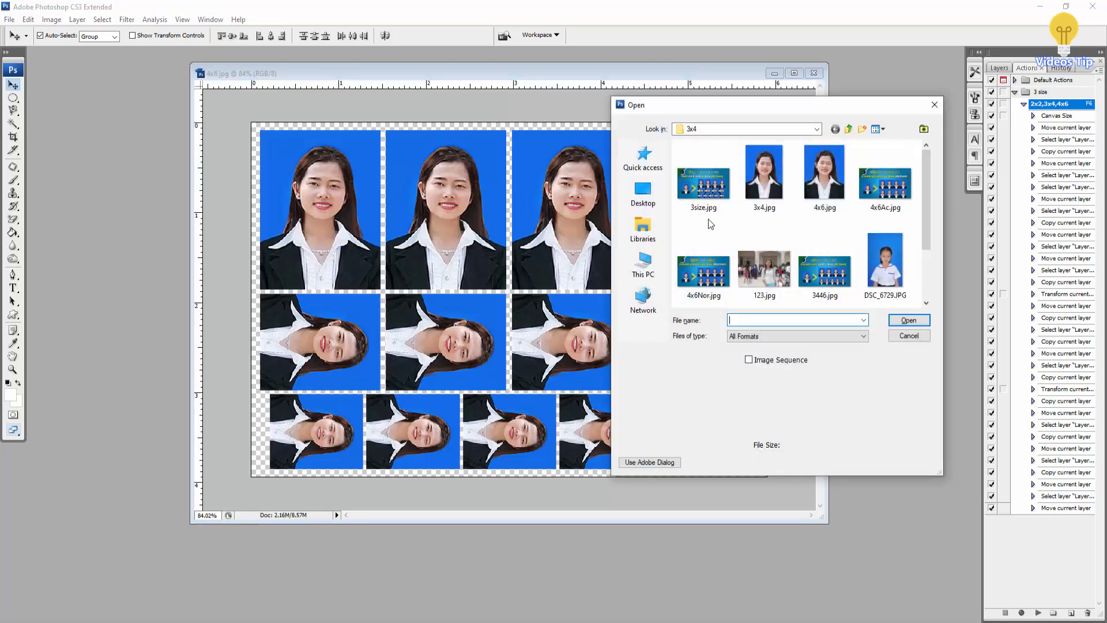
{"action": "left_click", "coordinate": [643, 195]}
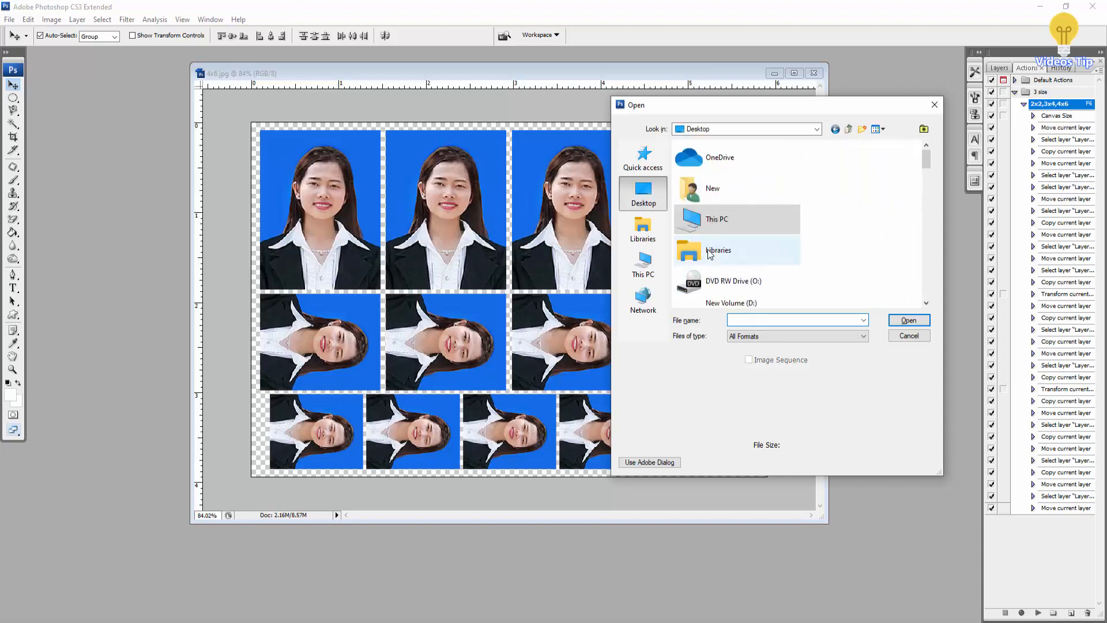
{"action": "scroll", "coordinate": [710, 254], "scroll_direction": "down", "scroll_amount": 10}
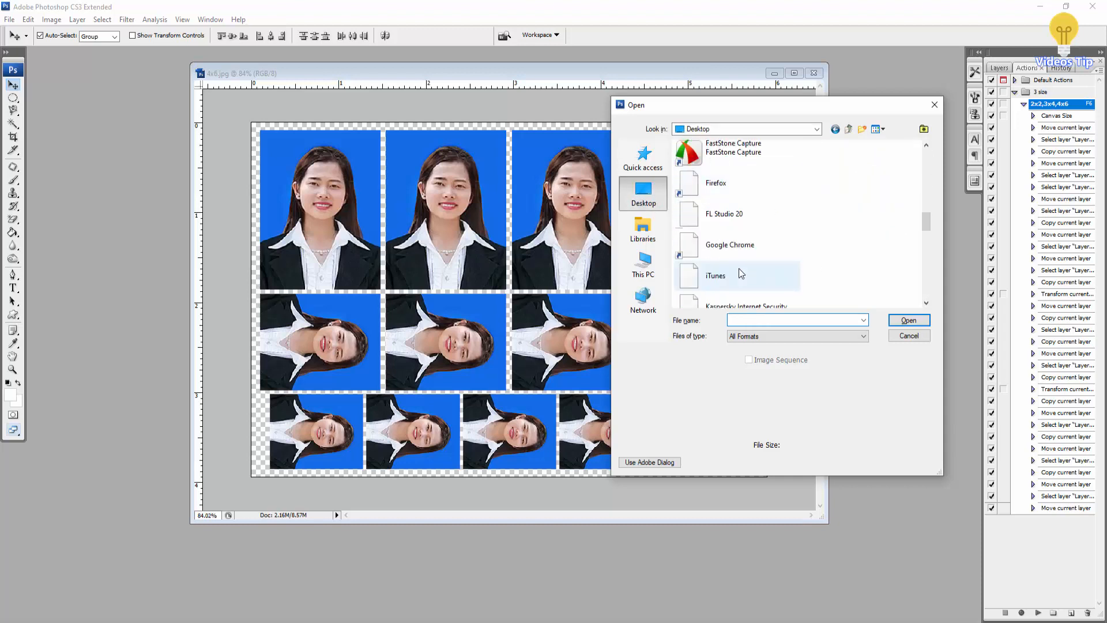
{"action": "scroll", "coordinate": [741, 273], "scroll_direction": "down", "scroll_amount": 10}
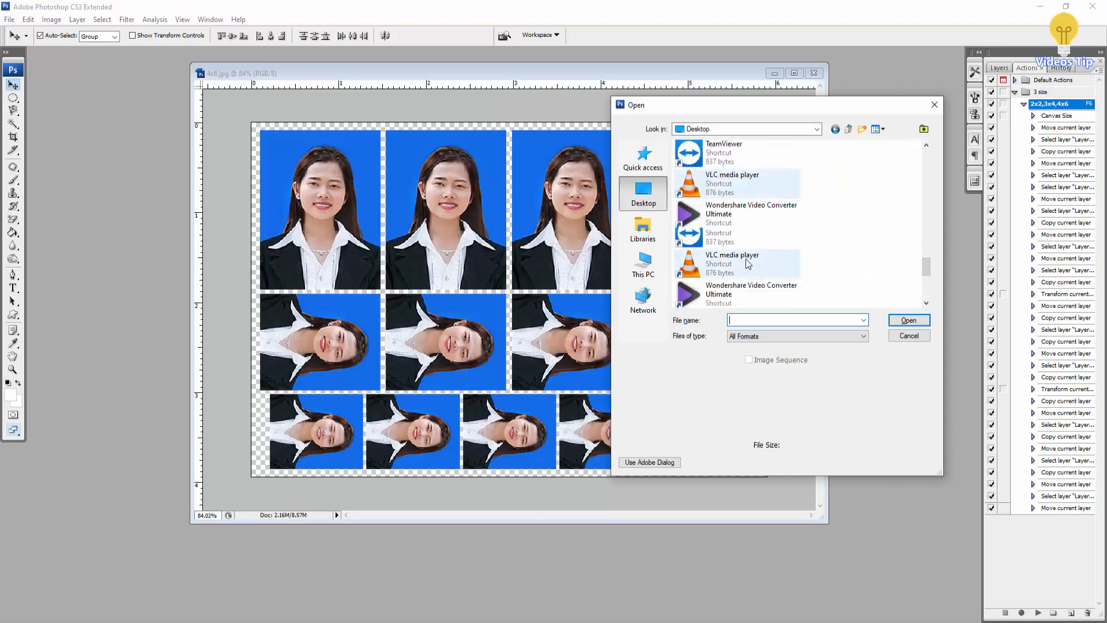
{"action": "scroll", "coordinate": [748, 263], "scroll_direction": "down", "scroll_amount": 5}
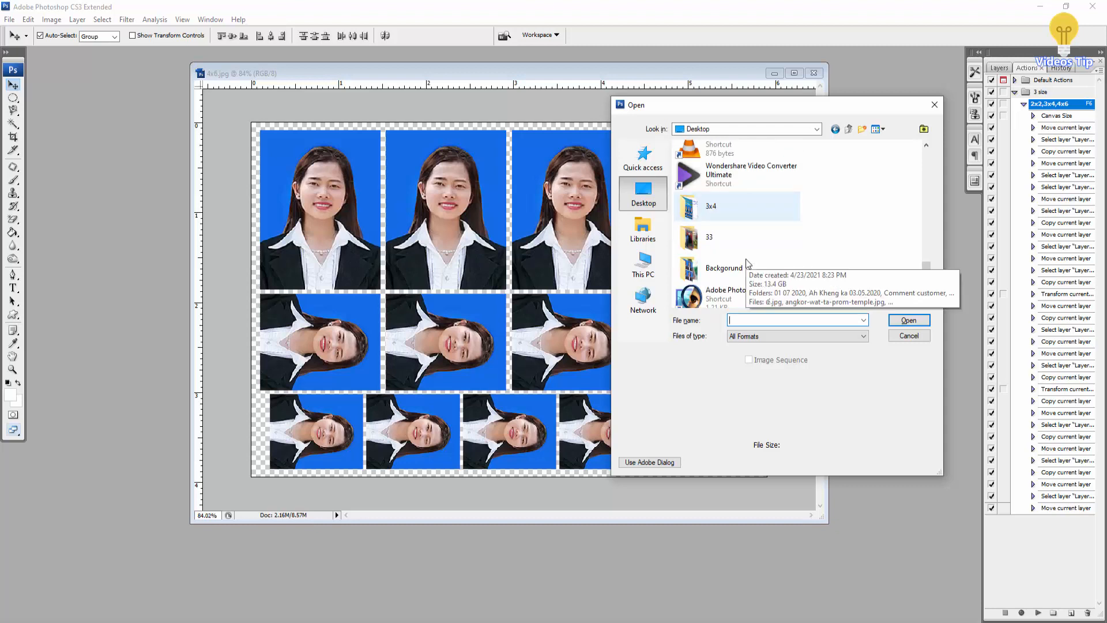
{"action": "left_click", "coordinate": [643, 263]}
{"action": "scroll", "coordinate": [742, 260], "scroll_direction": "down", "scroll_amount": 2}
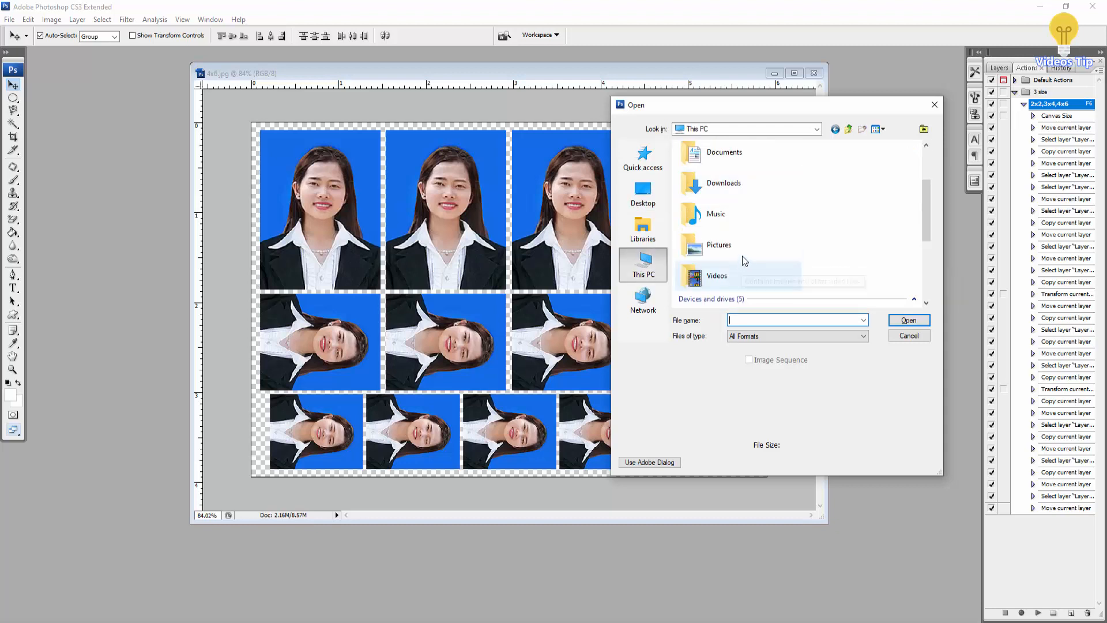
{"action": "scroll", "coordinate": [736, 213], "scroll_direction": "up", "scroll_amount": 2}
{"action": "scroll", "coordinate": [735, 210], "scroll_direction": "down", "scroll_amount": 5}
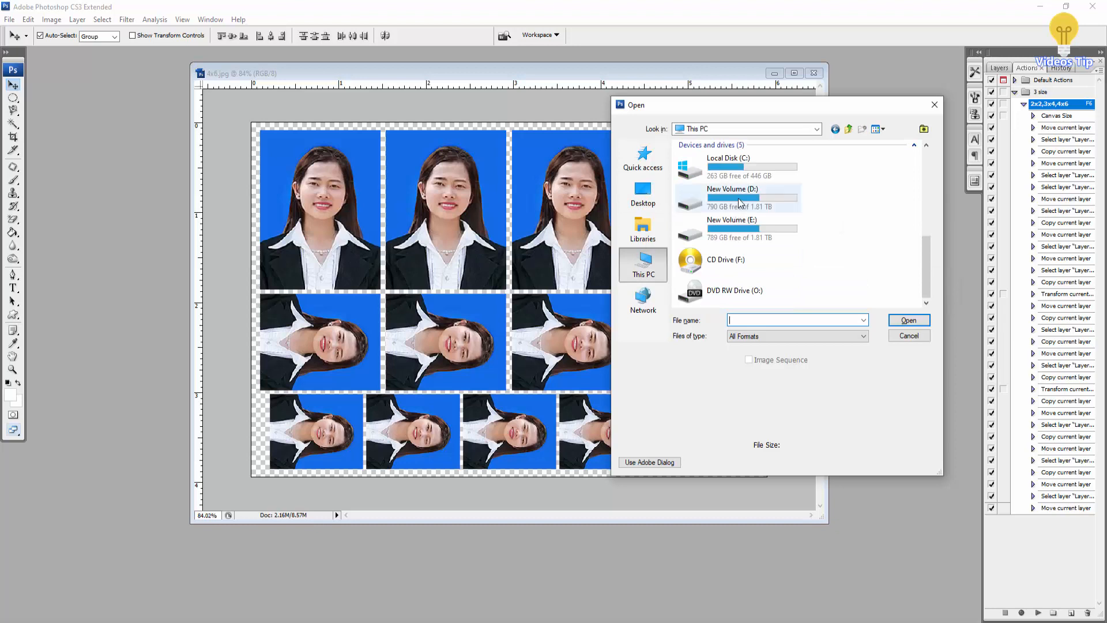
{"action": "double_click", "coordinate": [738, 202]}
{"action": "left_click", "coordinate": [708, 240]}
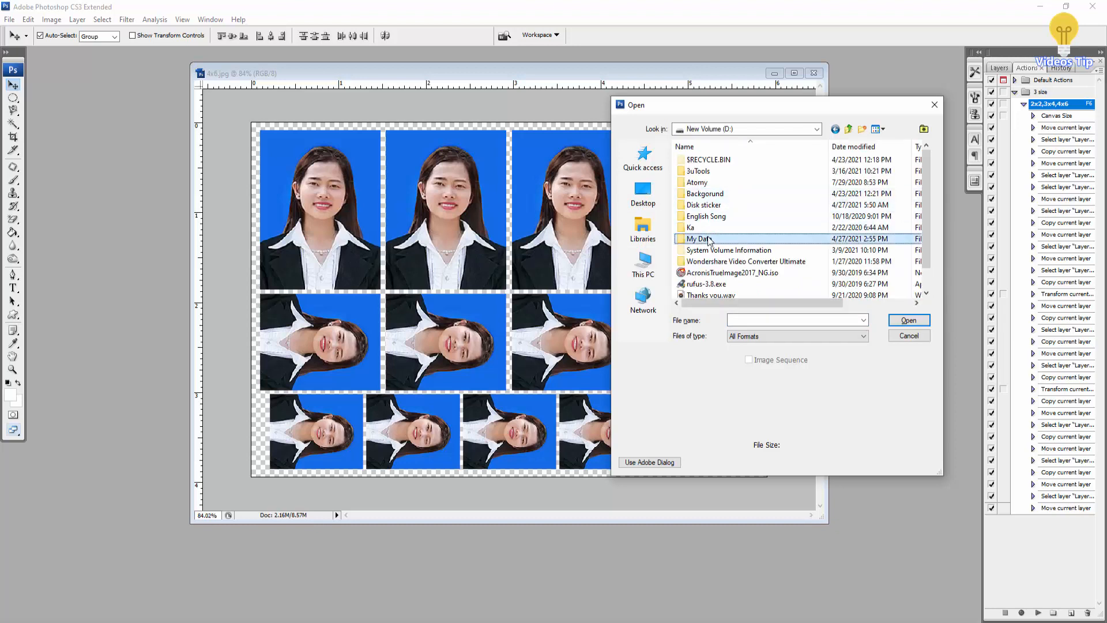
{"action": "double_click", "coordinate": [709, 240]}
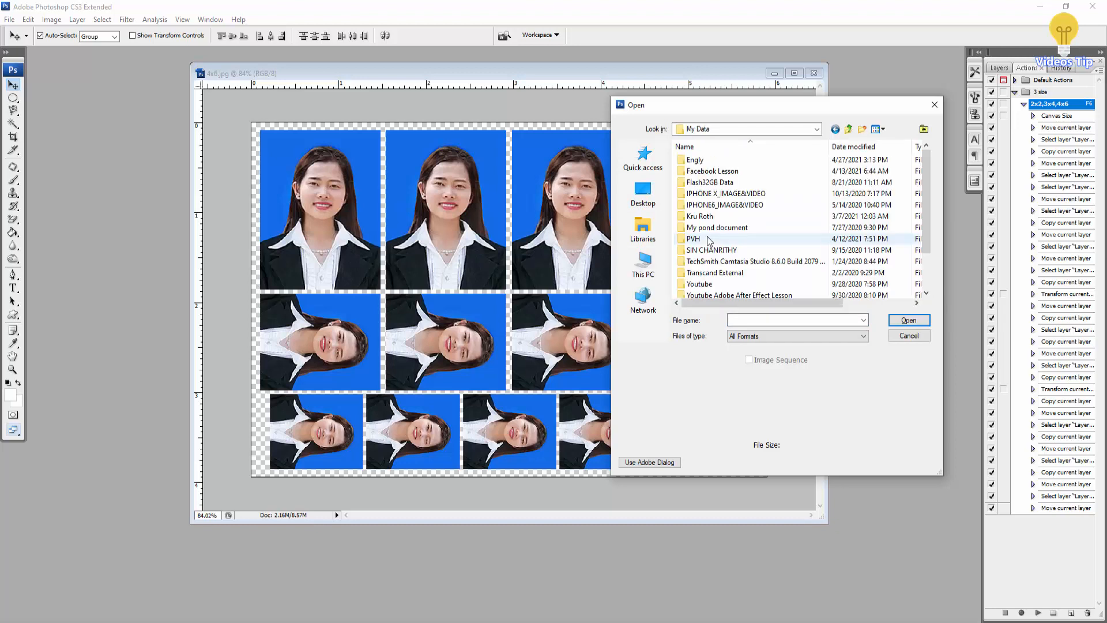
Open DSC_5893.JPG from New folder > MK inside the first subfolder of My Data and maximize its window.
{"action": "double_click", "coordinate": [718, 165]}
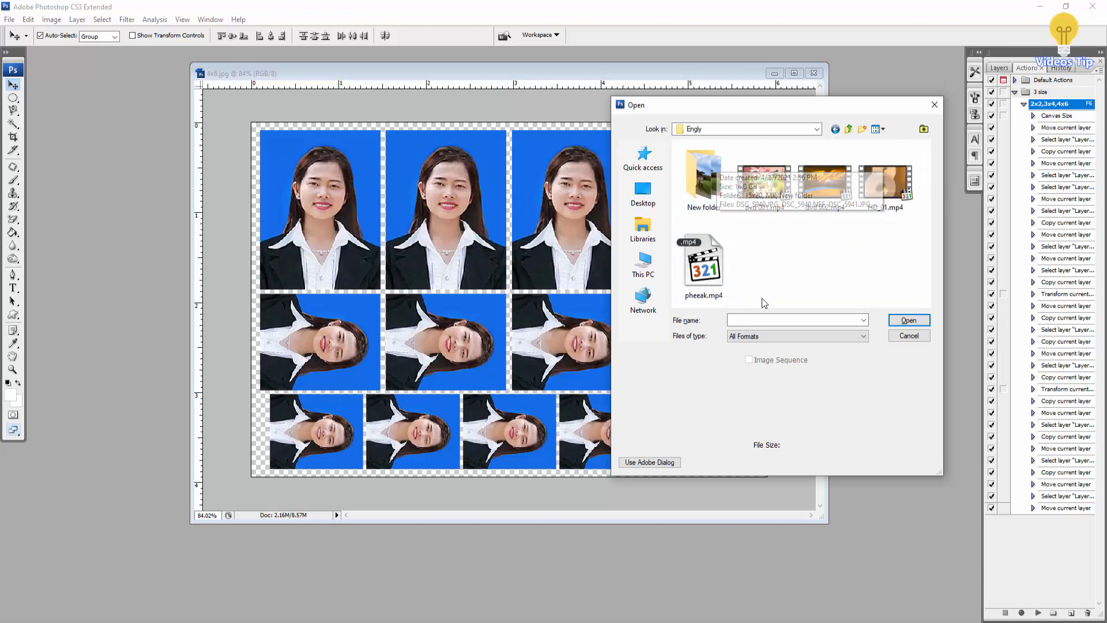
{"action": "double_click", "coordinate": [713, 174]}
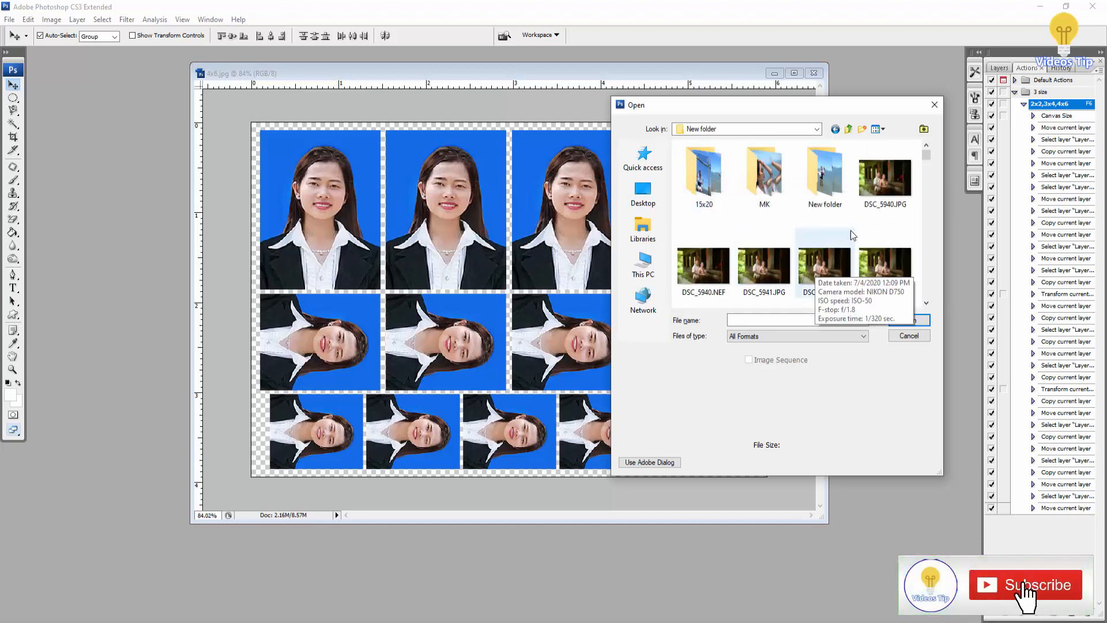
{"action": "double_click", "coordinate": [765, 173]}
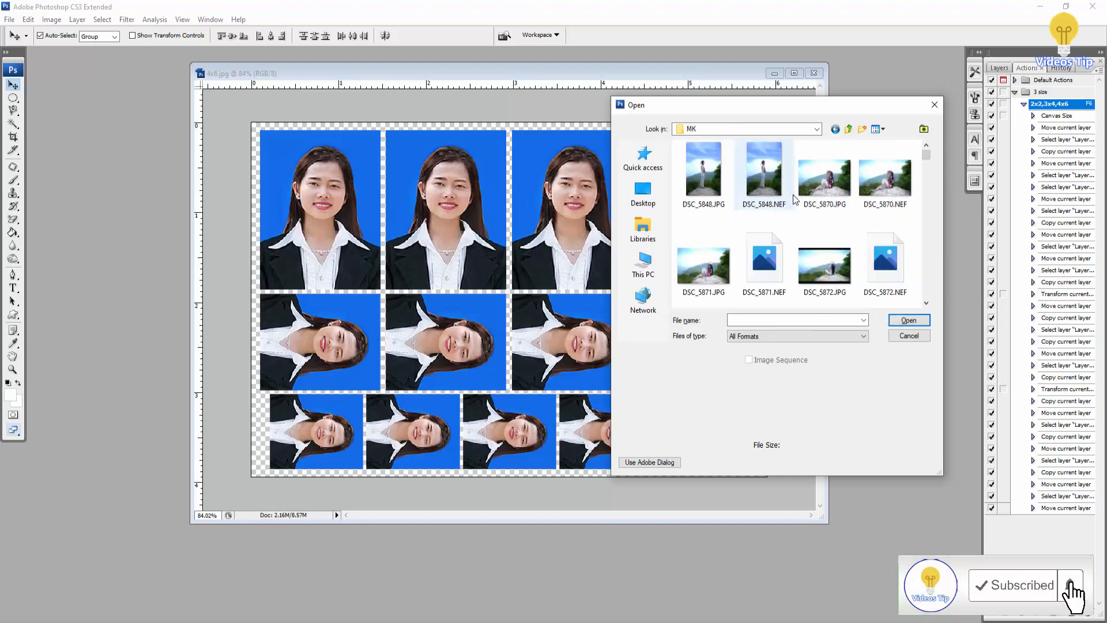
{"action": "scroll", "coordinate": [828, 227], "scroll_direction": "down", "scroll_amount": 3}
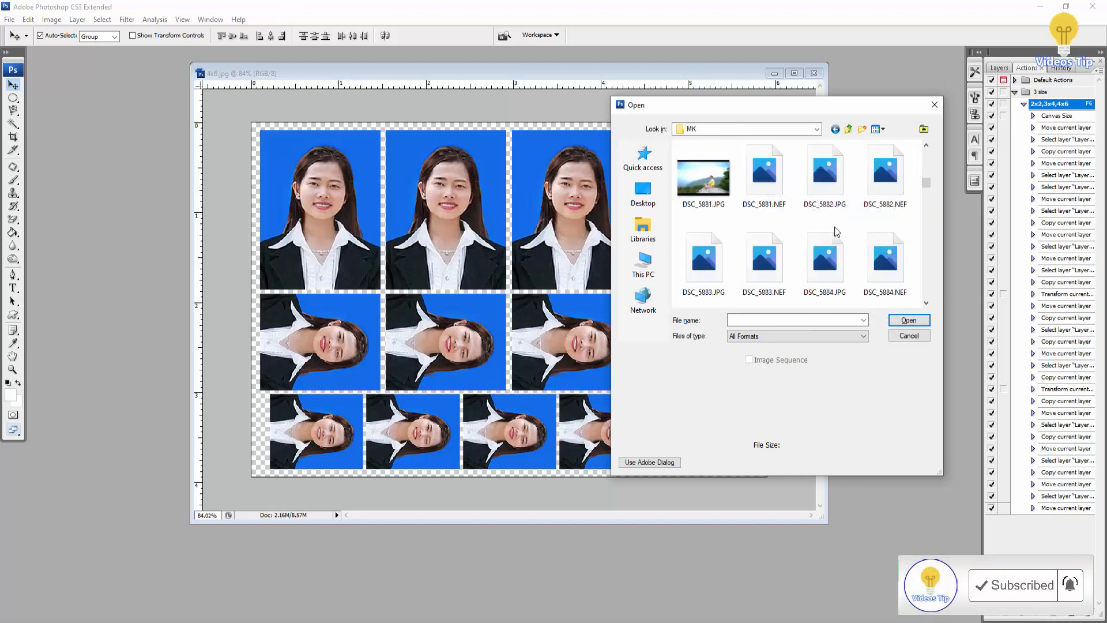
{"action": "scroll", "coordinate": [835, 227], "scroll_direction": "down", "scroll_amount": 1}
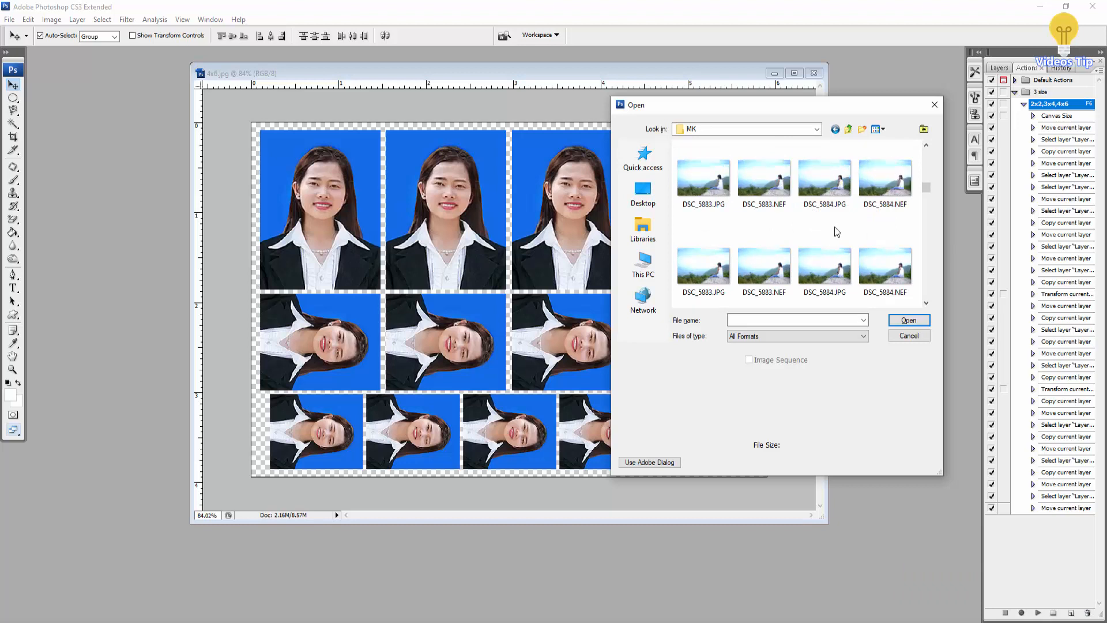
{"action": "scroll", "coordinate": [837, 231], "scroll_direction": "down", "scroll_amount": 2}
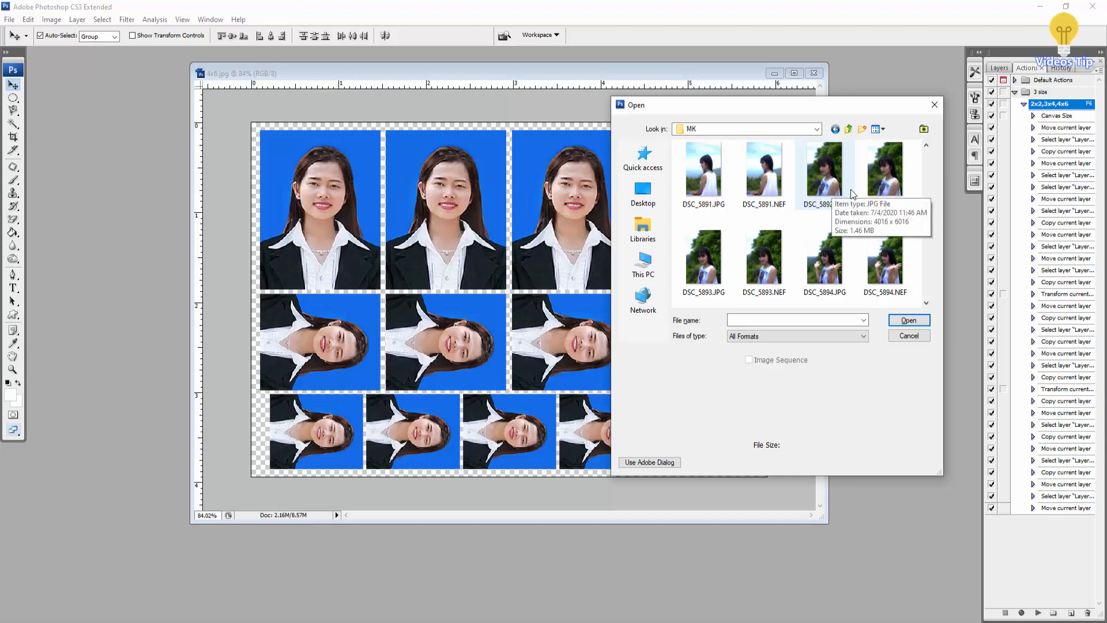
{"action": "left_click", "coordinate": [712, 263]}
{"action": "left_click", "coordinate": [915, 320]}
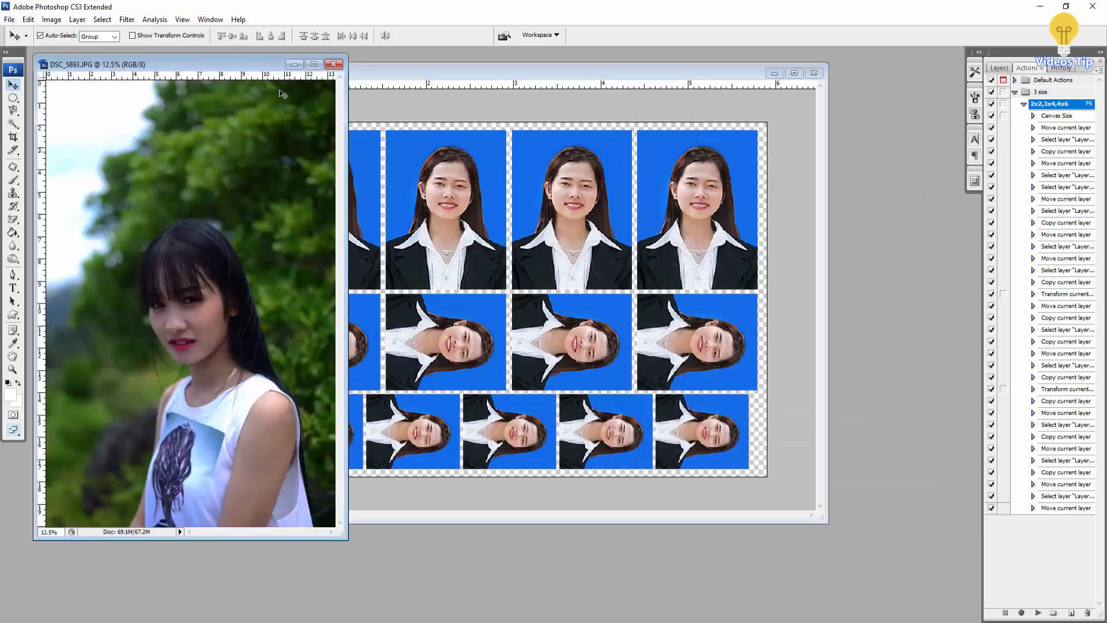
{"action": "left_click", "coordinate": [313, 64]}
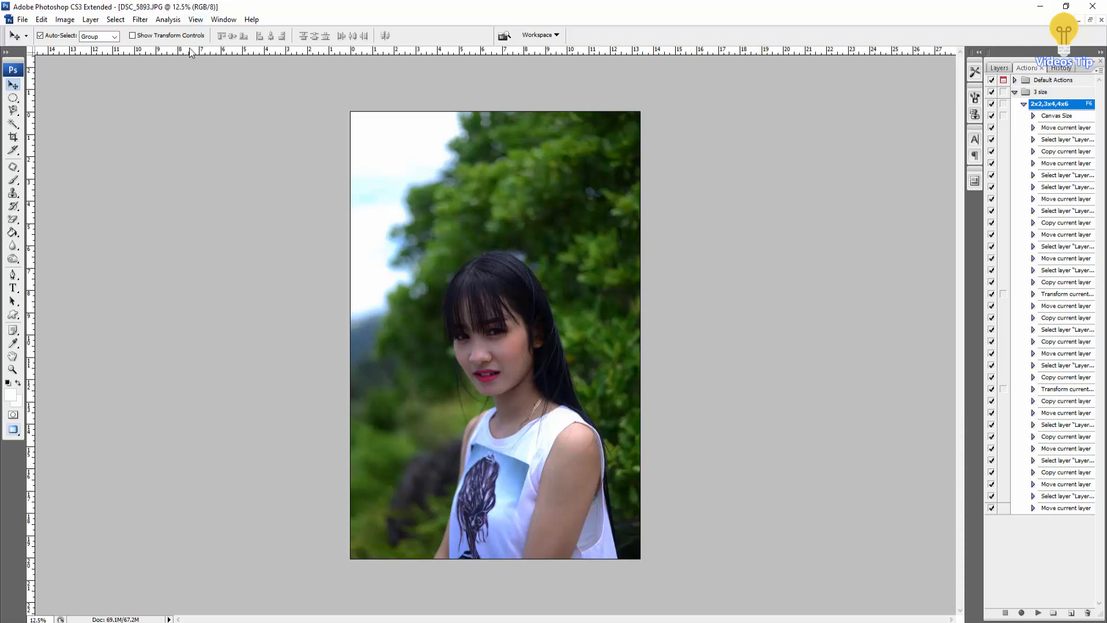
Crop the portrait around the woman's head and shoulders to 3.5 x 4.5 cm at 300 pixels/inch.
{"action": "key", "text": "c"}
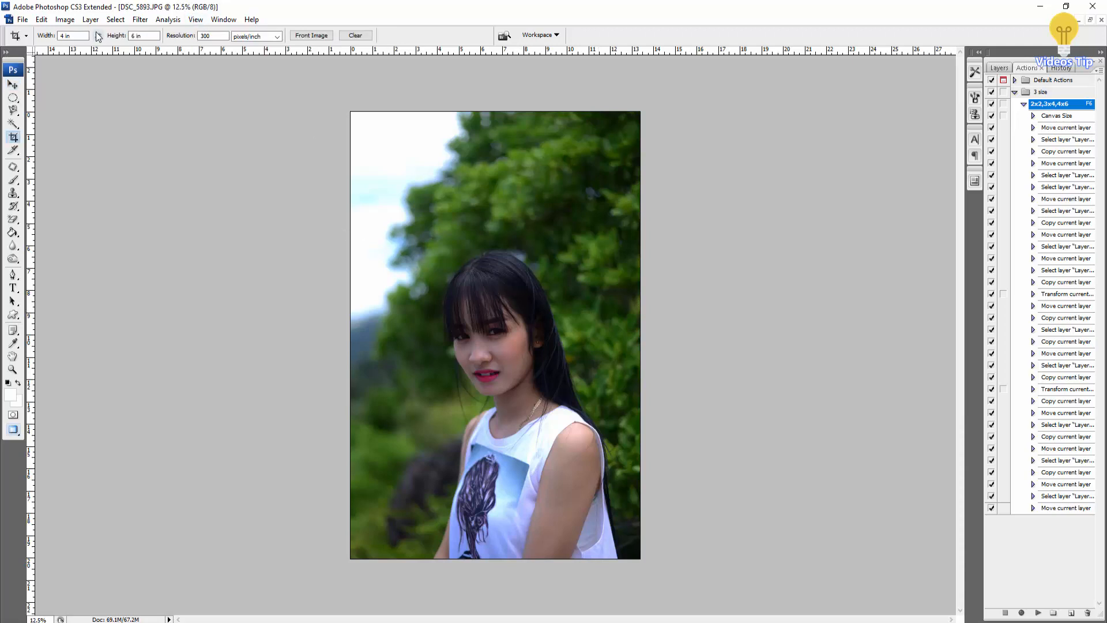
{"action": "left_click", "coordinate": [81, 33]}
{"action": "key", "text": "Return"}
{"action": "left_click_drag", "start_coordinate": [425, 247], "coordinate": [608, 490]}
{"action": "left_click_drag", "start_coordinate": [597, 619], "coordinate": [626, 622]}
{"action": "left_click_drag", "start_coordinate": [632, 485], "coordinate": [610, 485]}
{"action": "key", "text": "Return"}
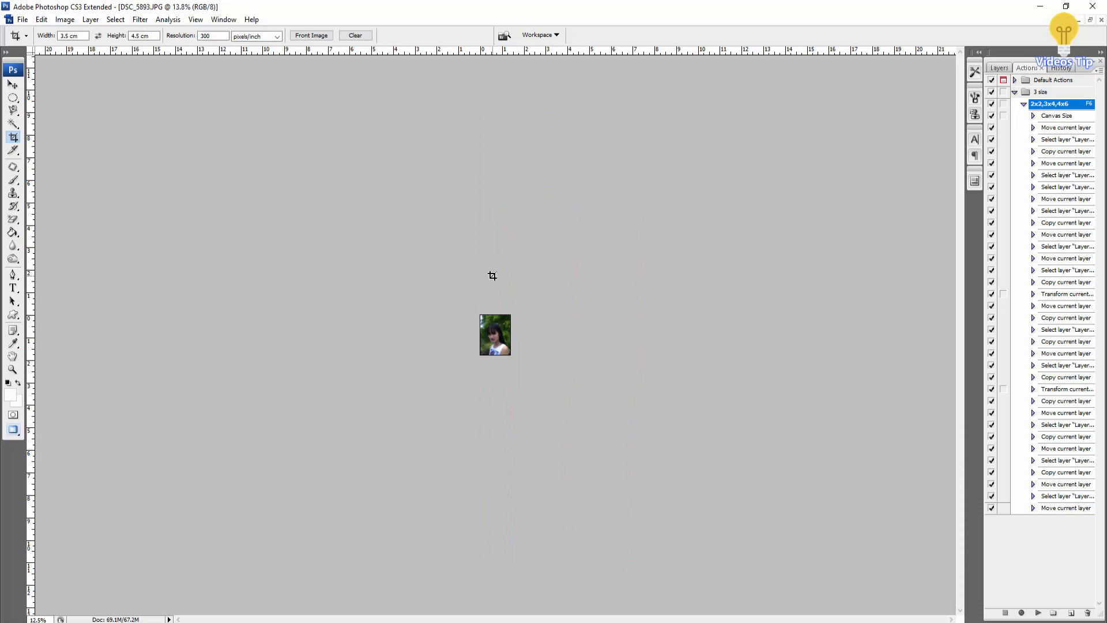
Try to run the "2x2,3x4,4x6" action on the cropped photo, stop it and return to the Crop history state.
{"action": "scroll", "coordinate": [492, 359], "scroll_direction": "up", "scroll_amount": 12}
{"action": "scroll", "coordinate": [491, 365], "scroll_direction": "down", "scroll_amount": 2}
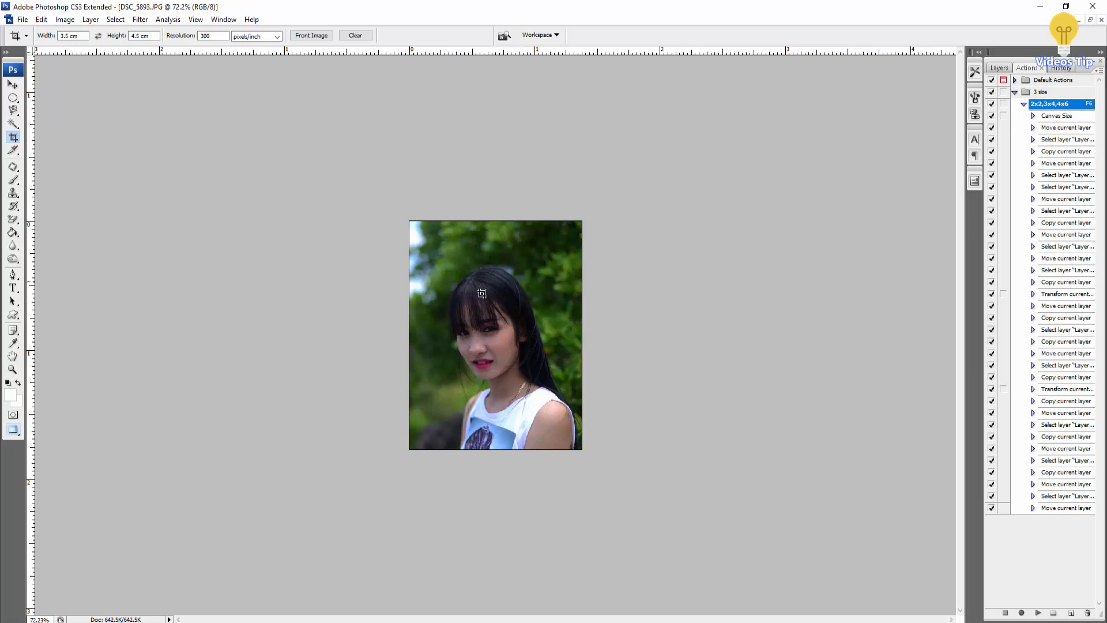
{"action": "key", "text": "F6"}
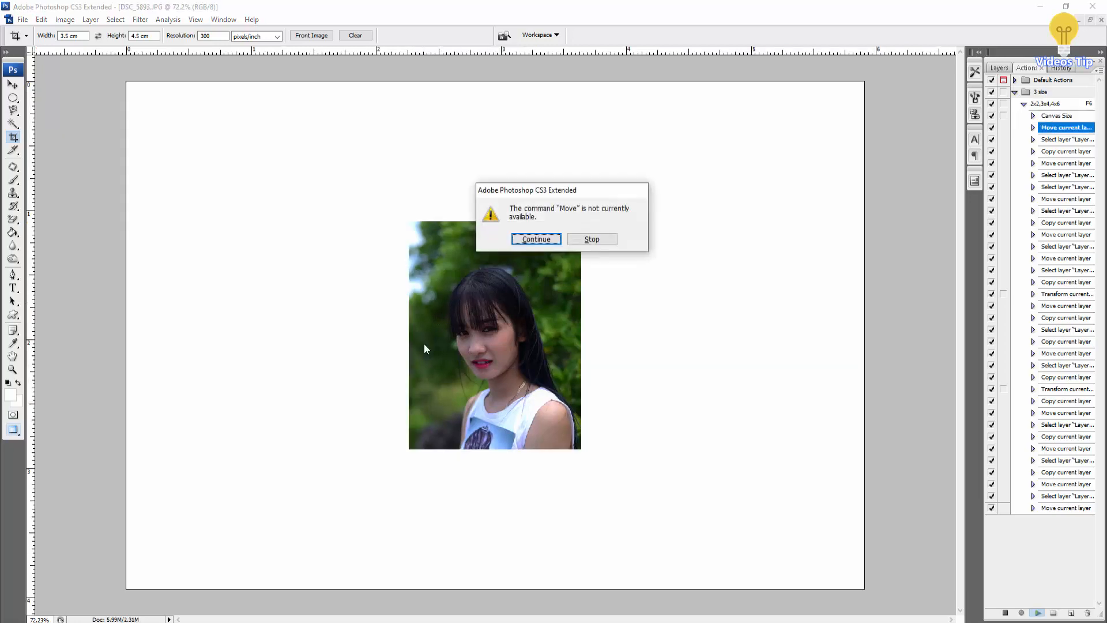
{"action": "left_click", "coordinate": [603, 242]}
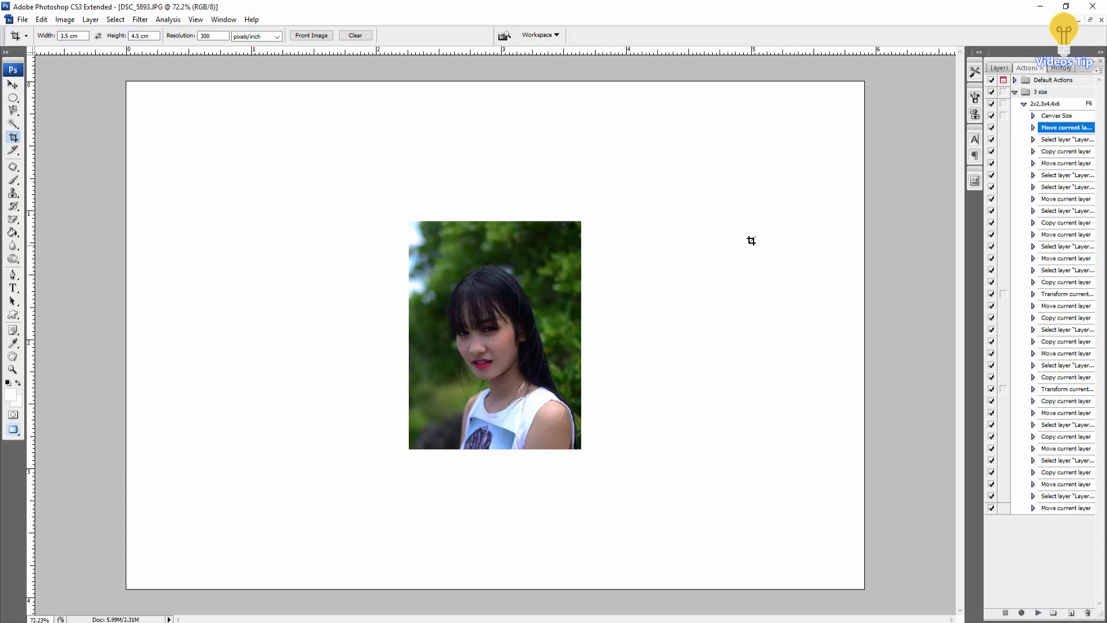
{"action": "left_click", "coordinate": [1061, 68]}
{"action": "left_click", "coordinate": [1040, 119]}
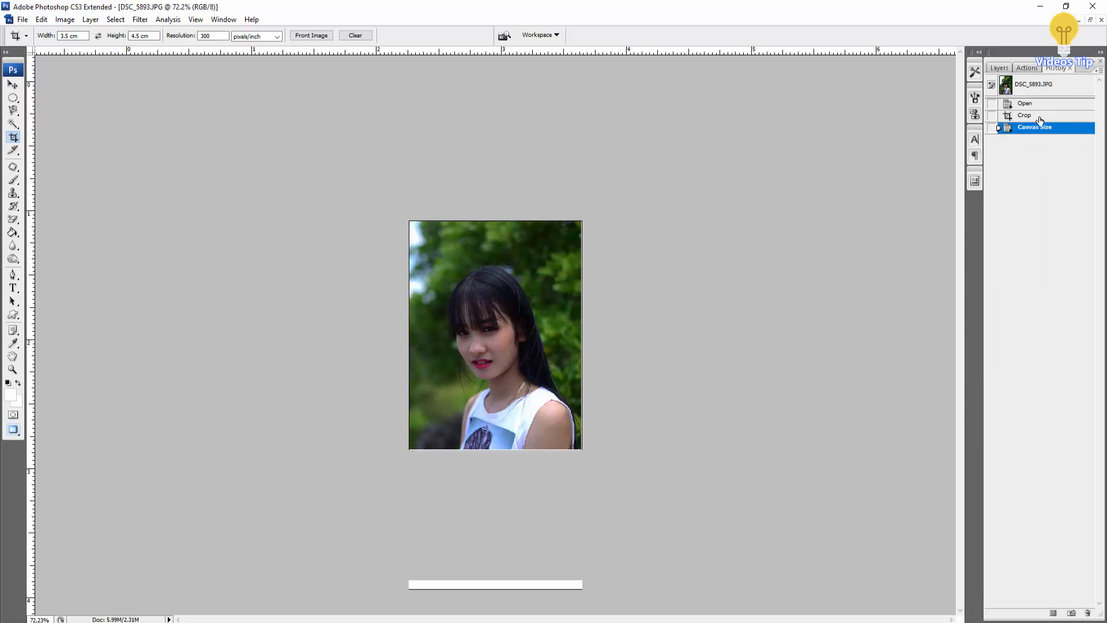
Convert the cropped photo's Background into a normal layer named Layer 0 and run the "2x2,3x4,4x6" action again.
{"action": "left_click", "coordinate": [1005, 68]}
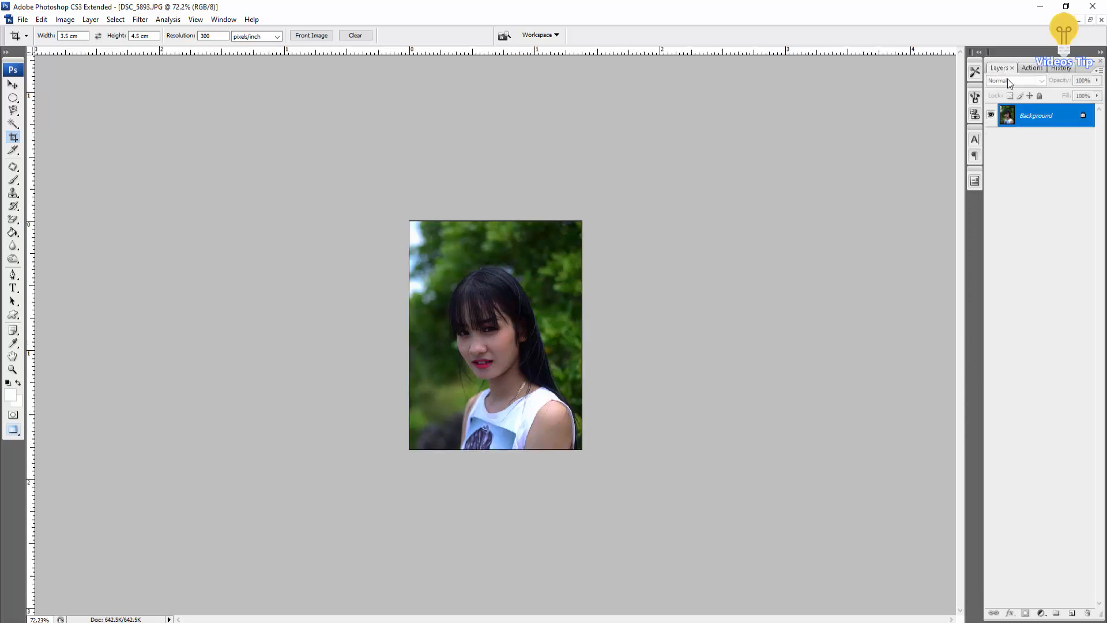
{"action": "double_click", "coordinate": [1045, 123]}
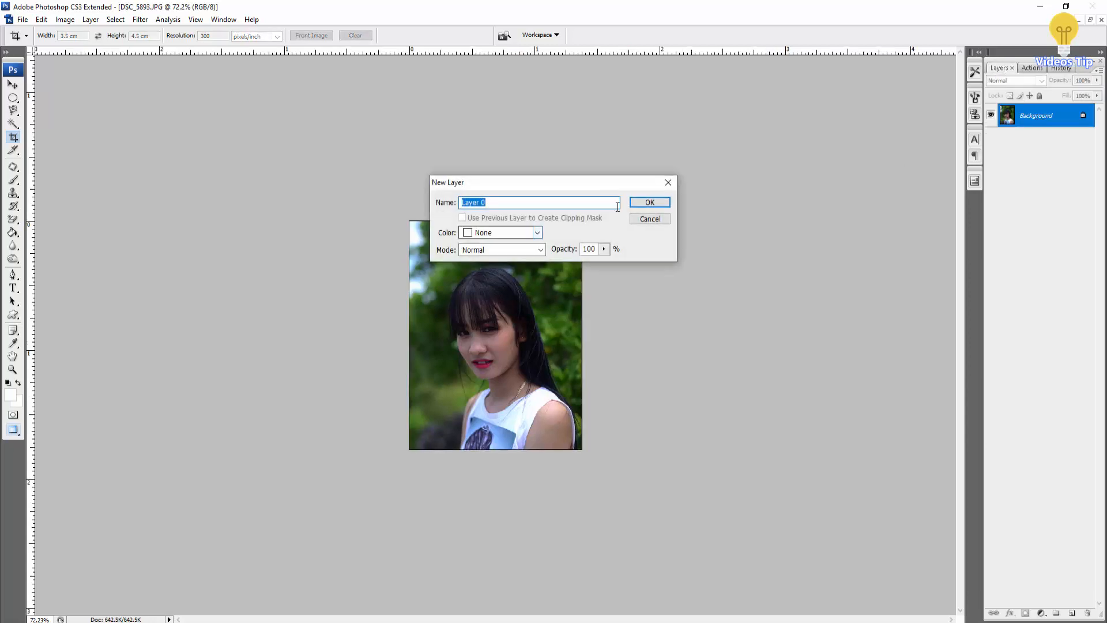
{"action": "left_click", "coordinate": [648, 200]}
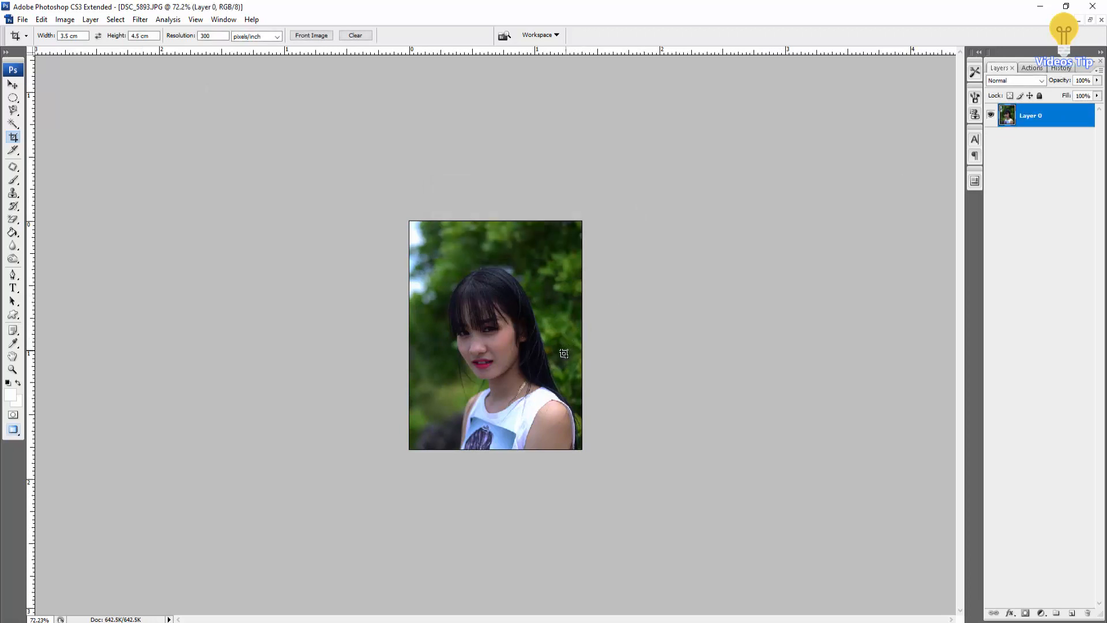
{"action": "key", "text": "F2"}
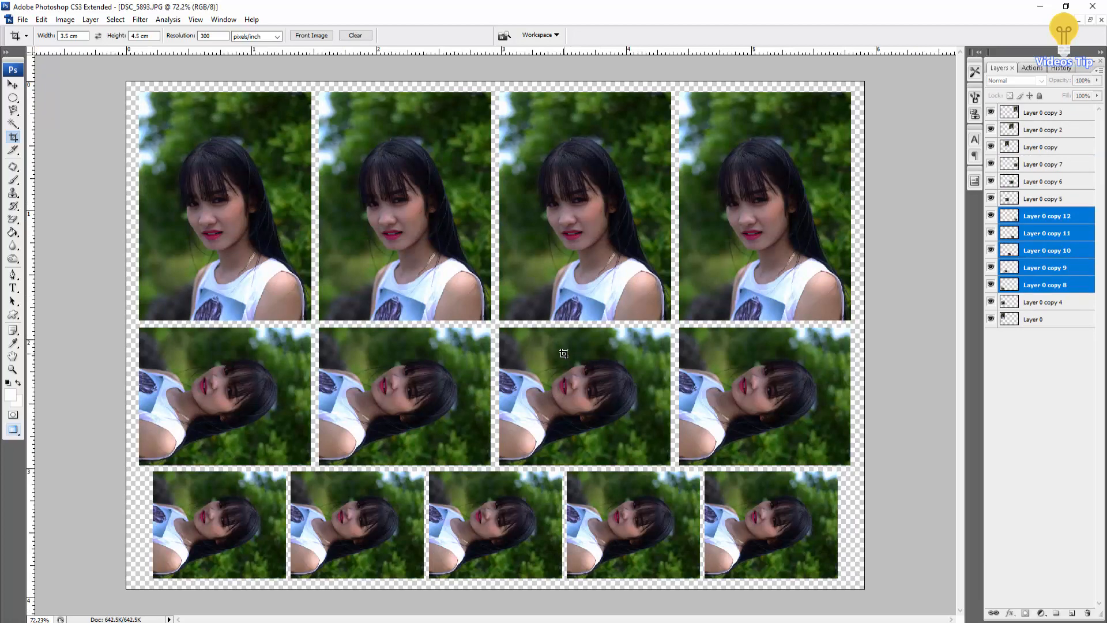
{"action": "scroll", "coordinate": [564, 354], "scroll_direction": "down", "scroll_amount": 3}
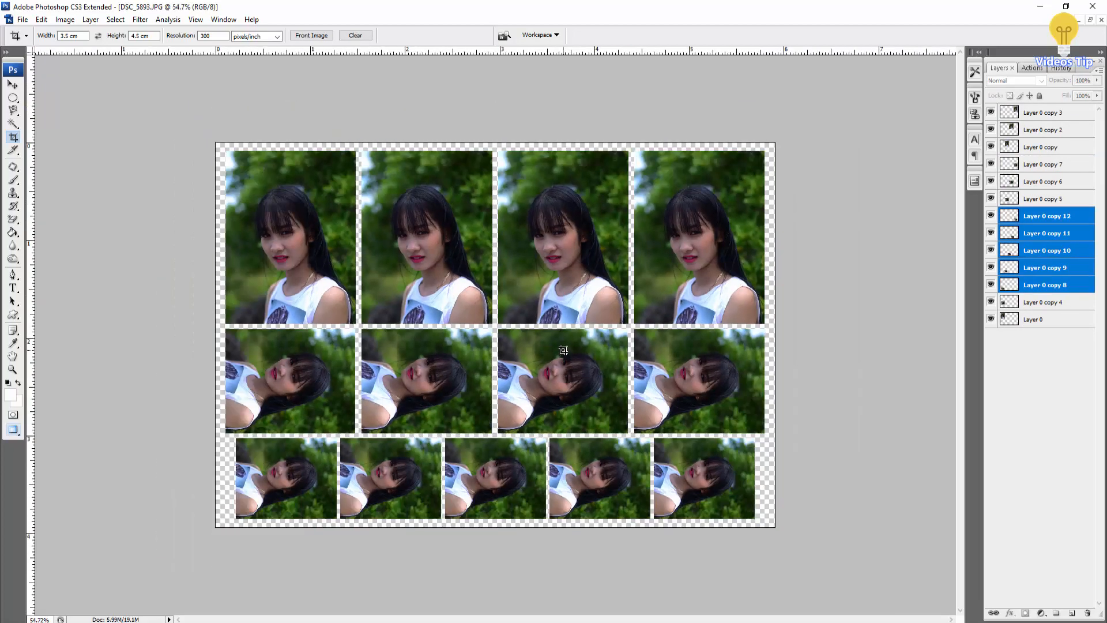